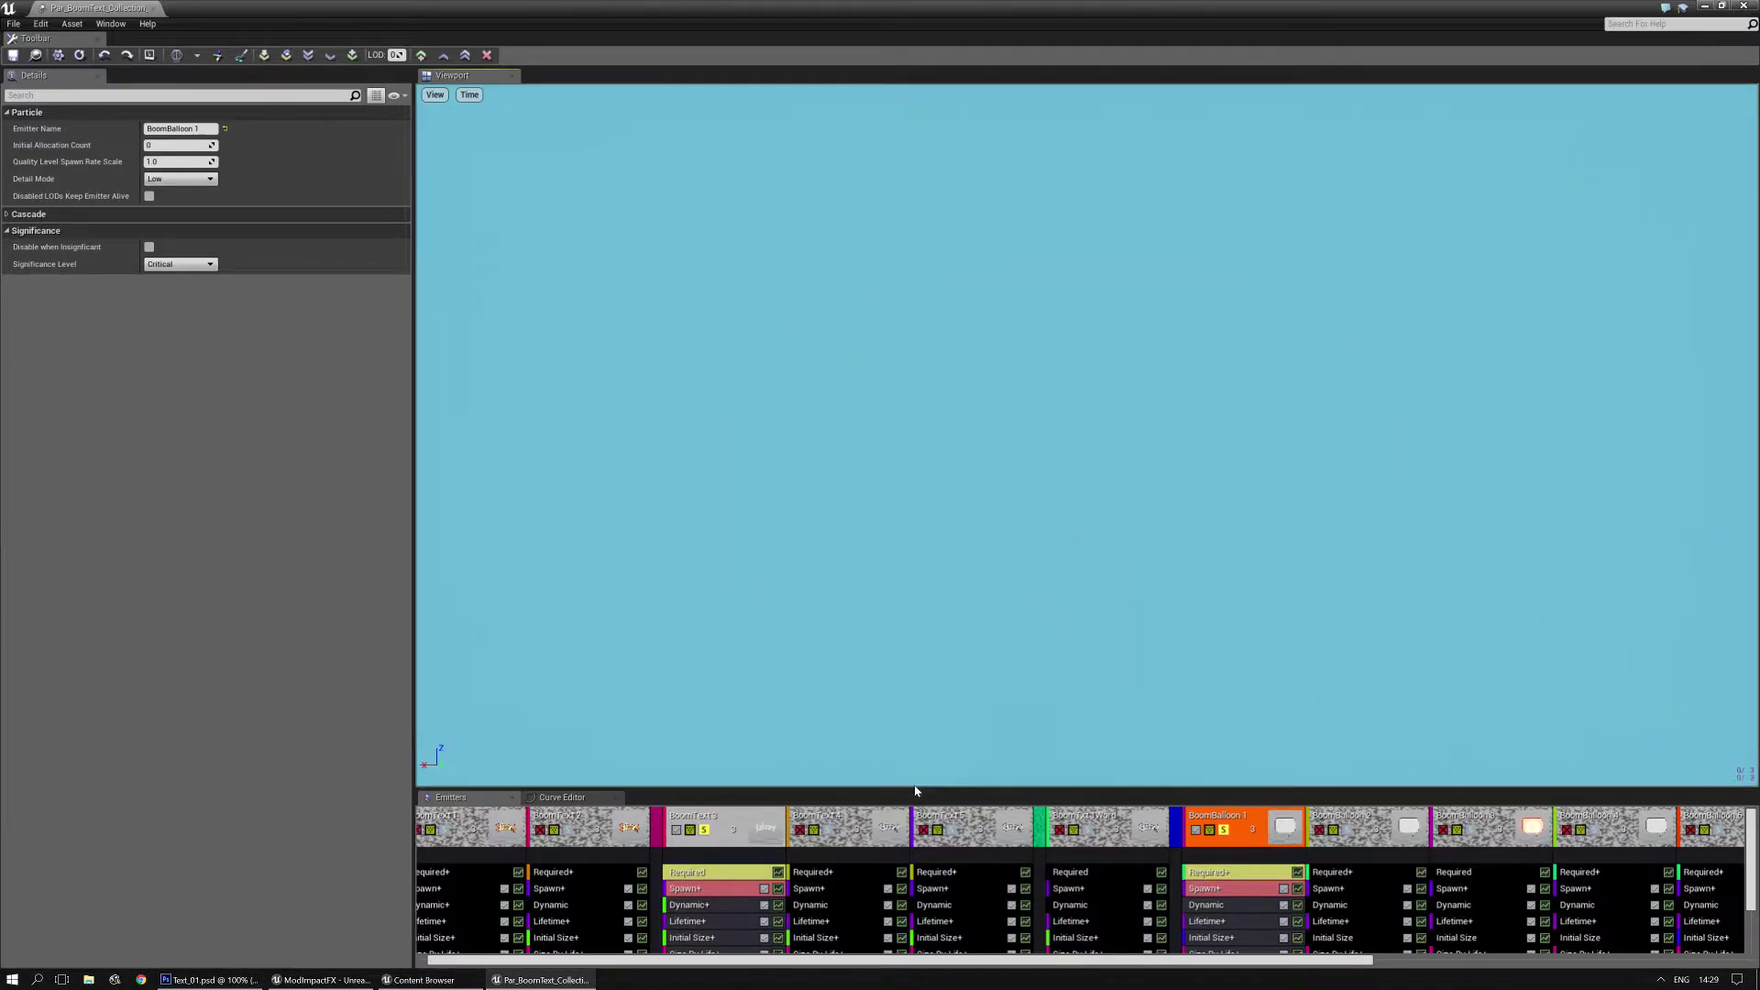
Enlarge the Emitters panel and preview viewport by moving the two panel splitters
left_click_drag(914, 790, 825, 656)
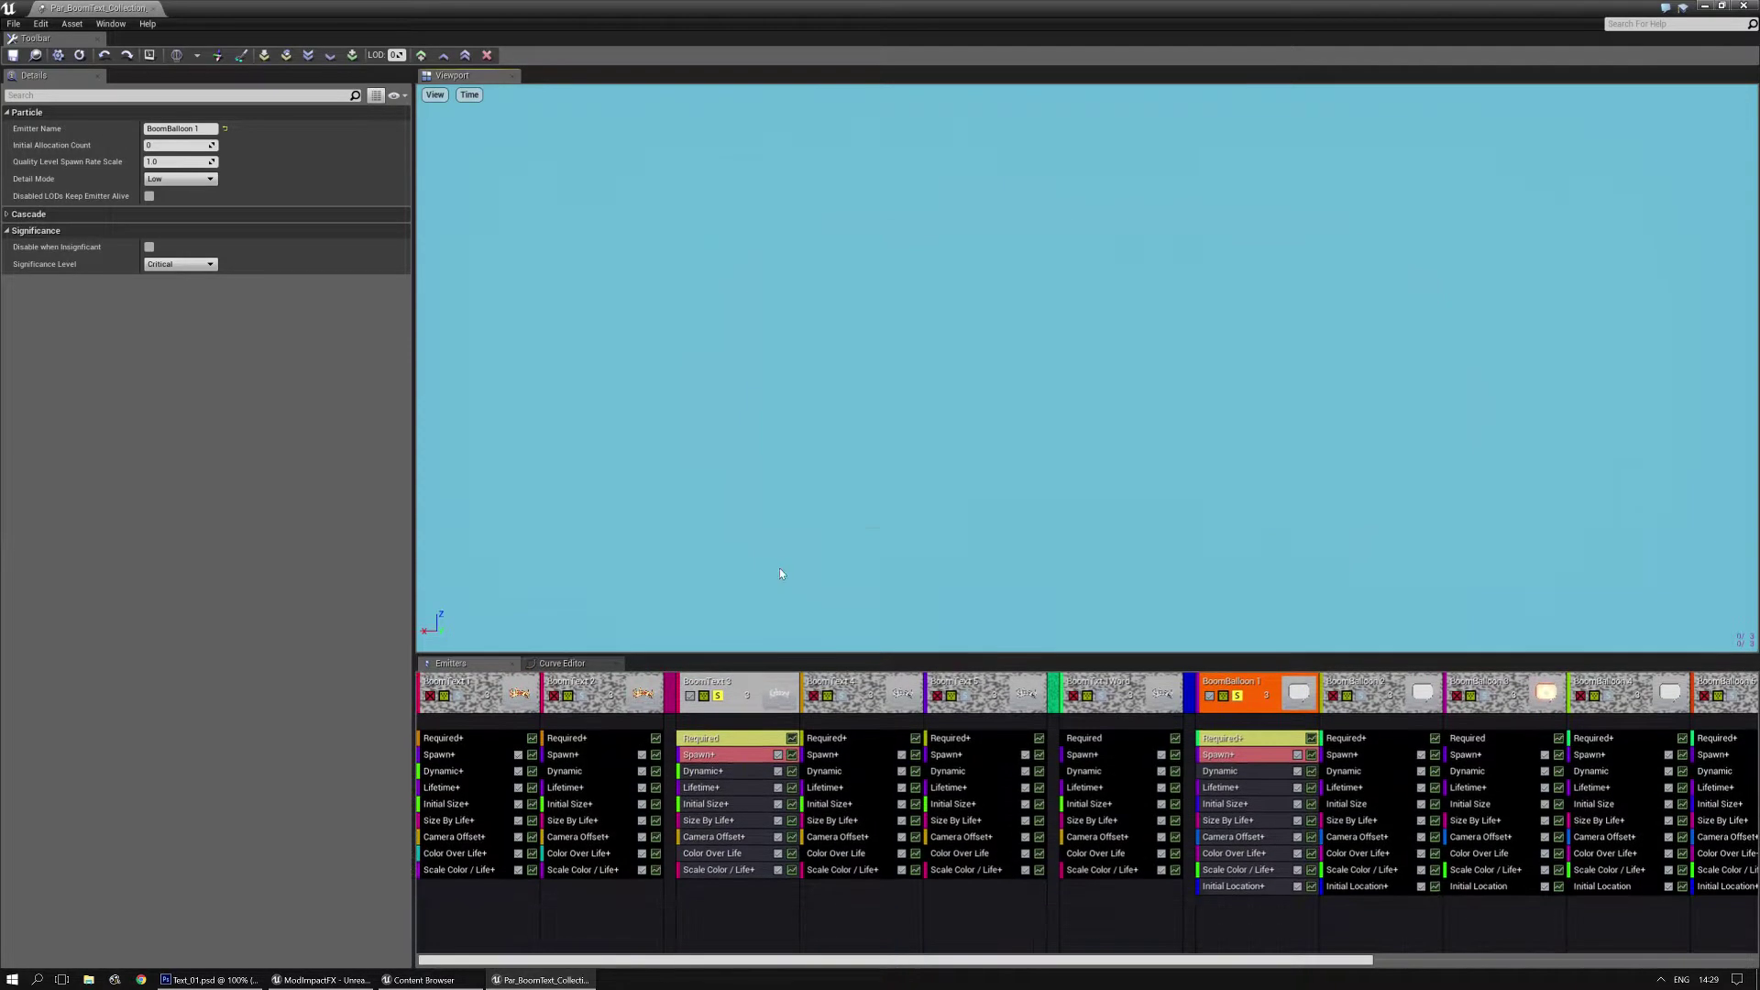
left_click_drag(414, 586, 328, 583)
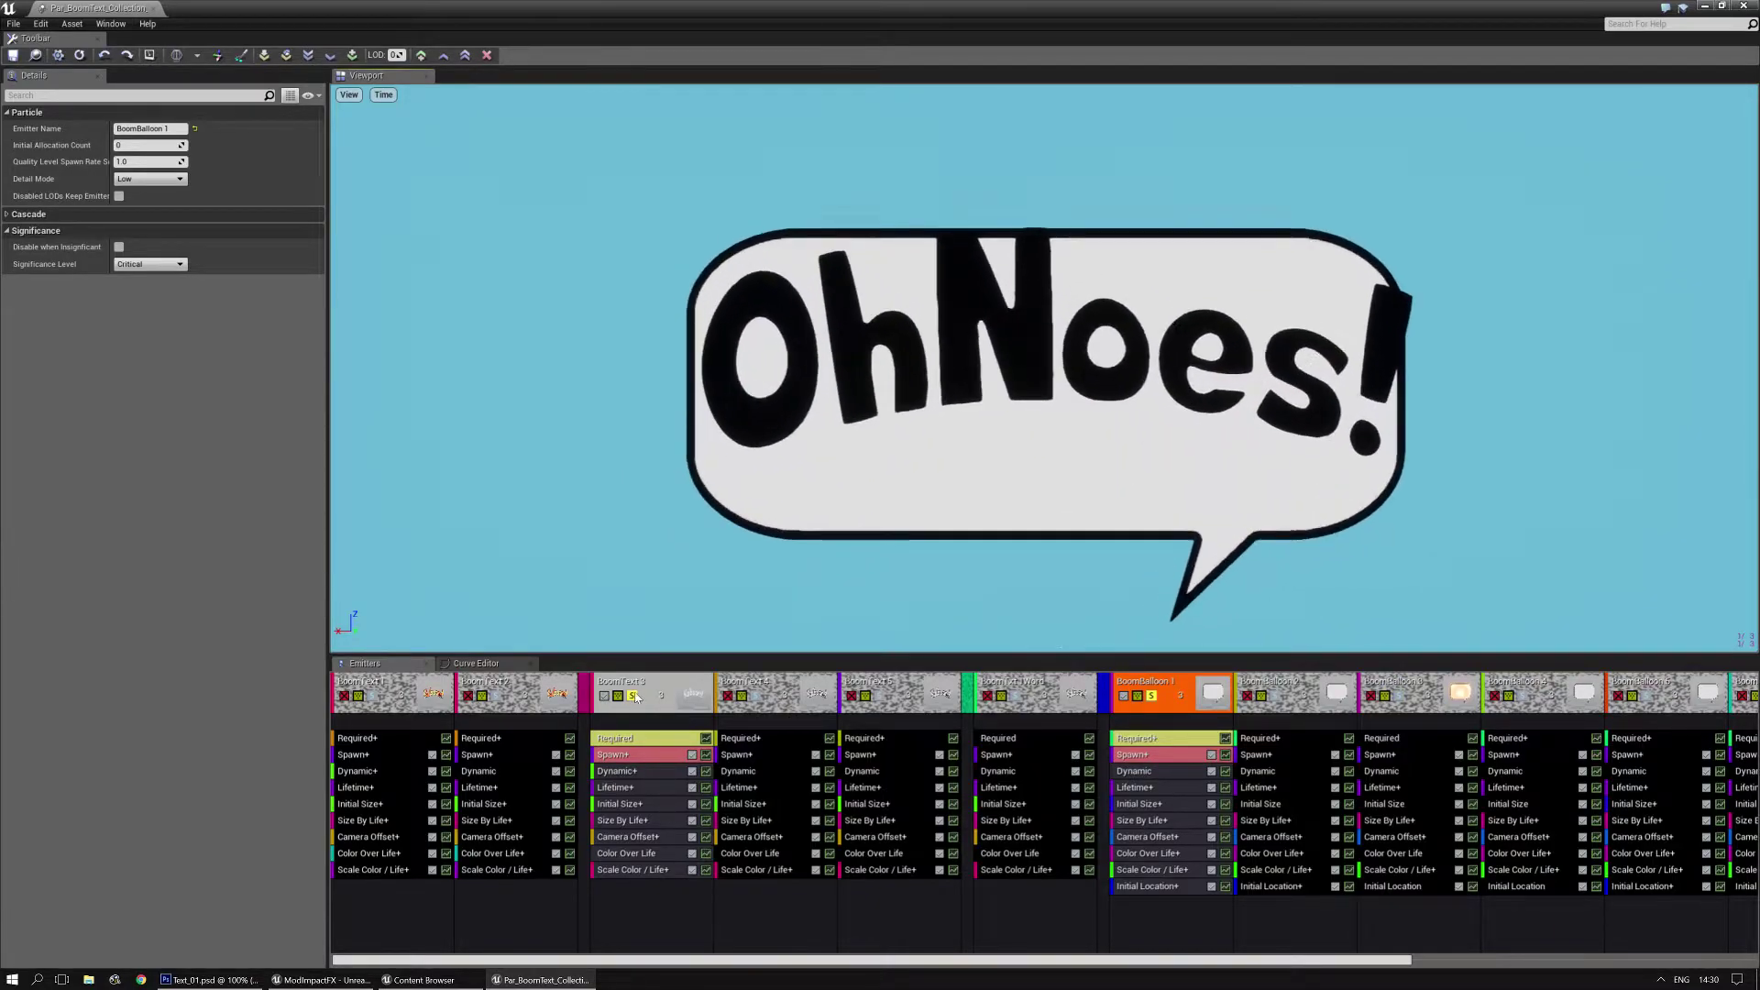
Select the BoomTxt 1Word emitter's Dynamic module
left_click(630, 696)
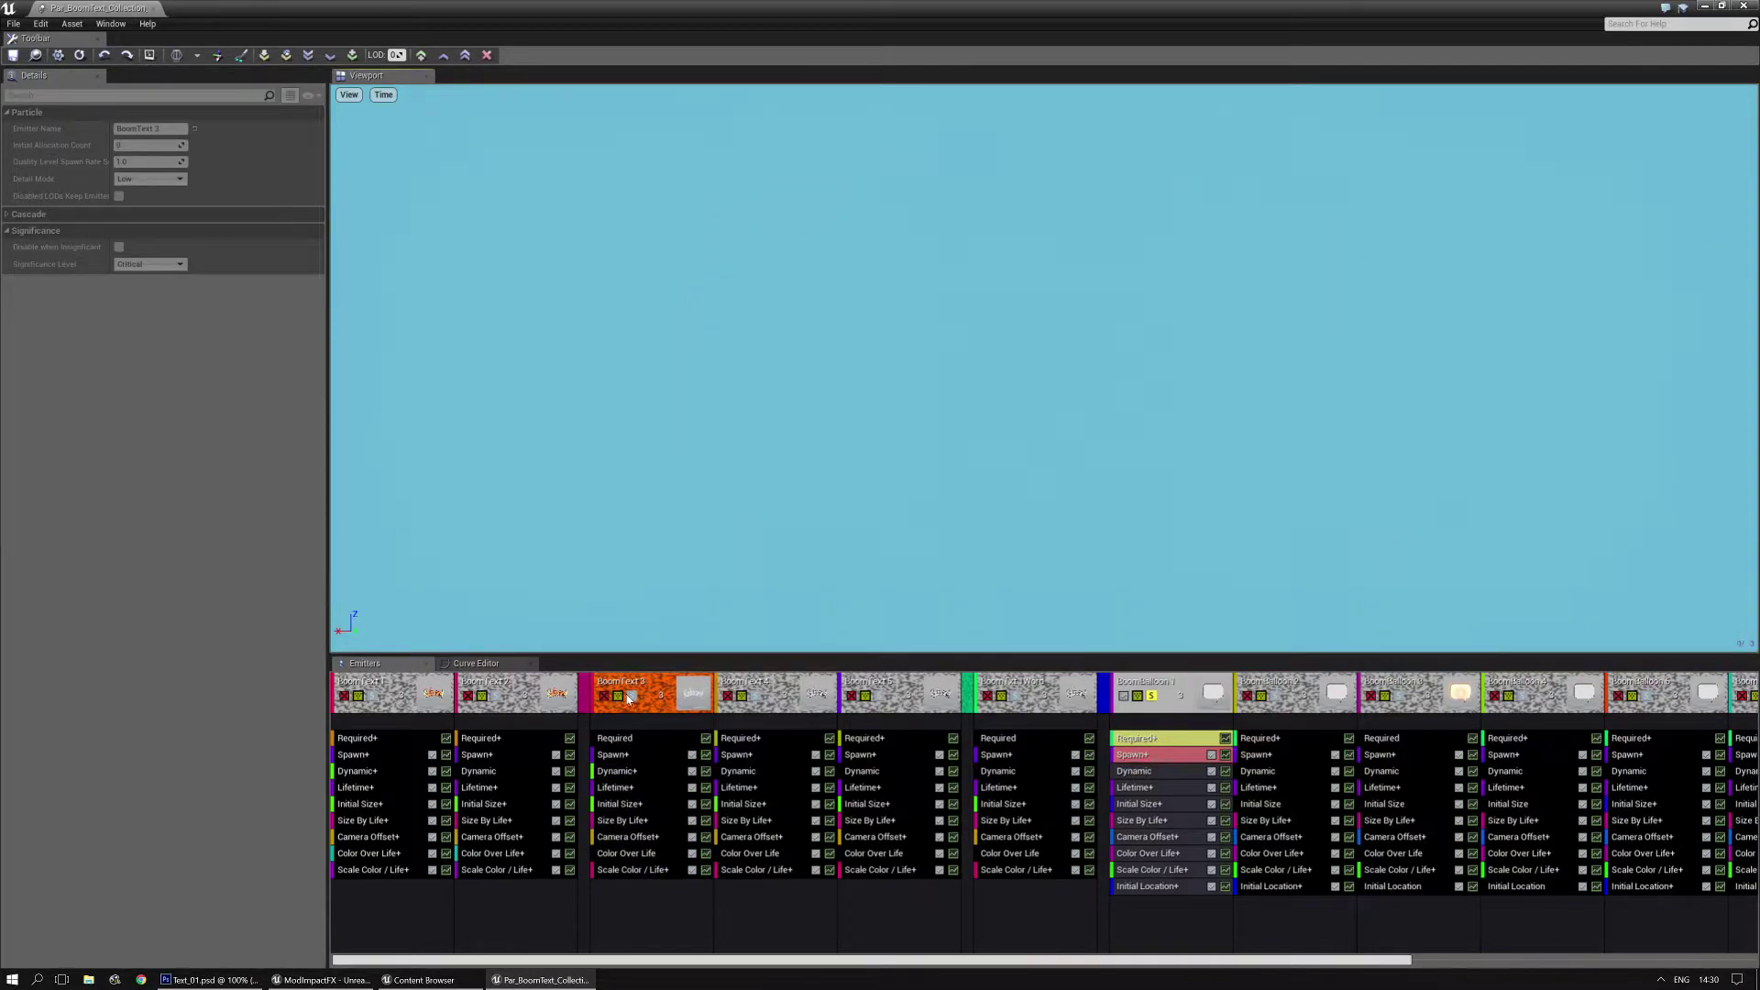
left_click(1028, 695)
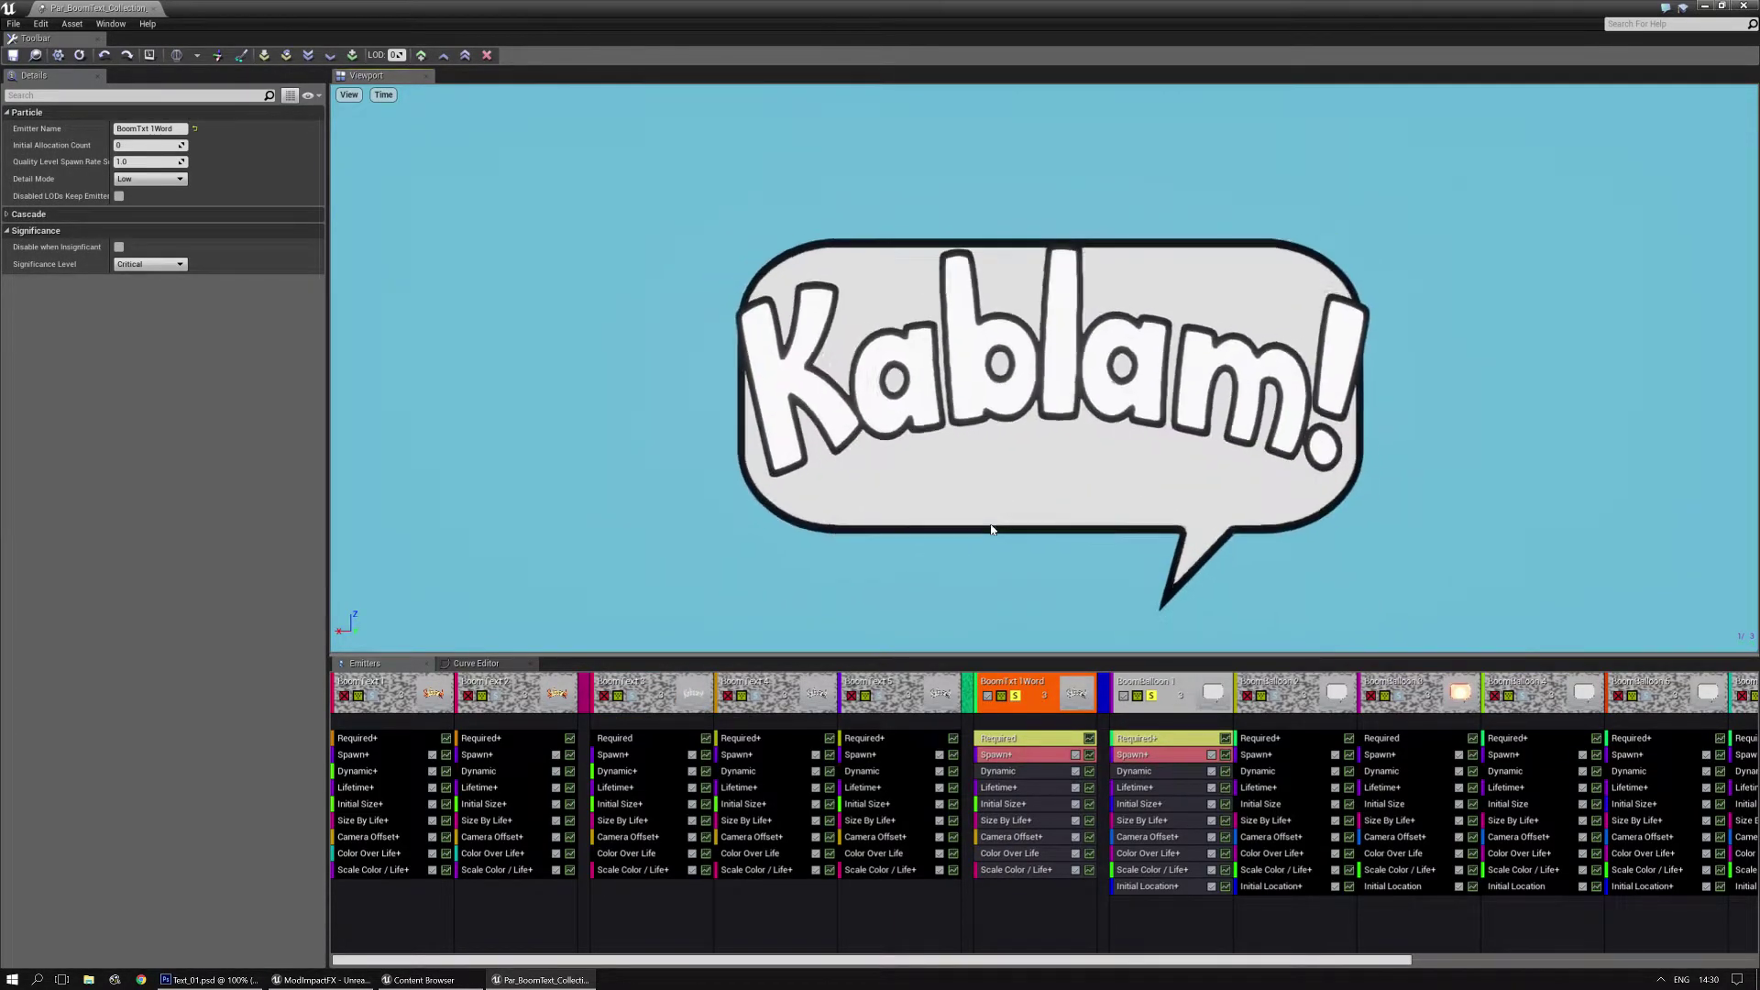
left_click(1016, 772)
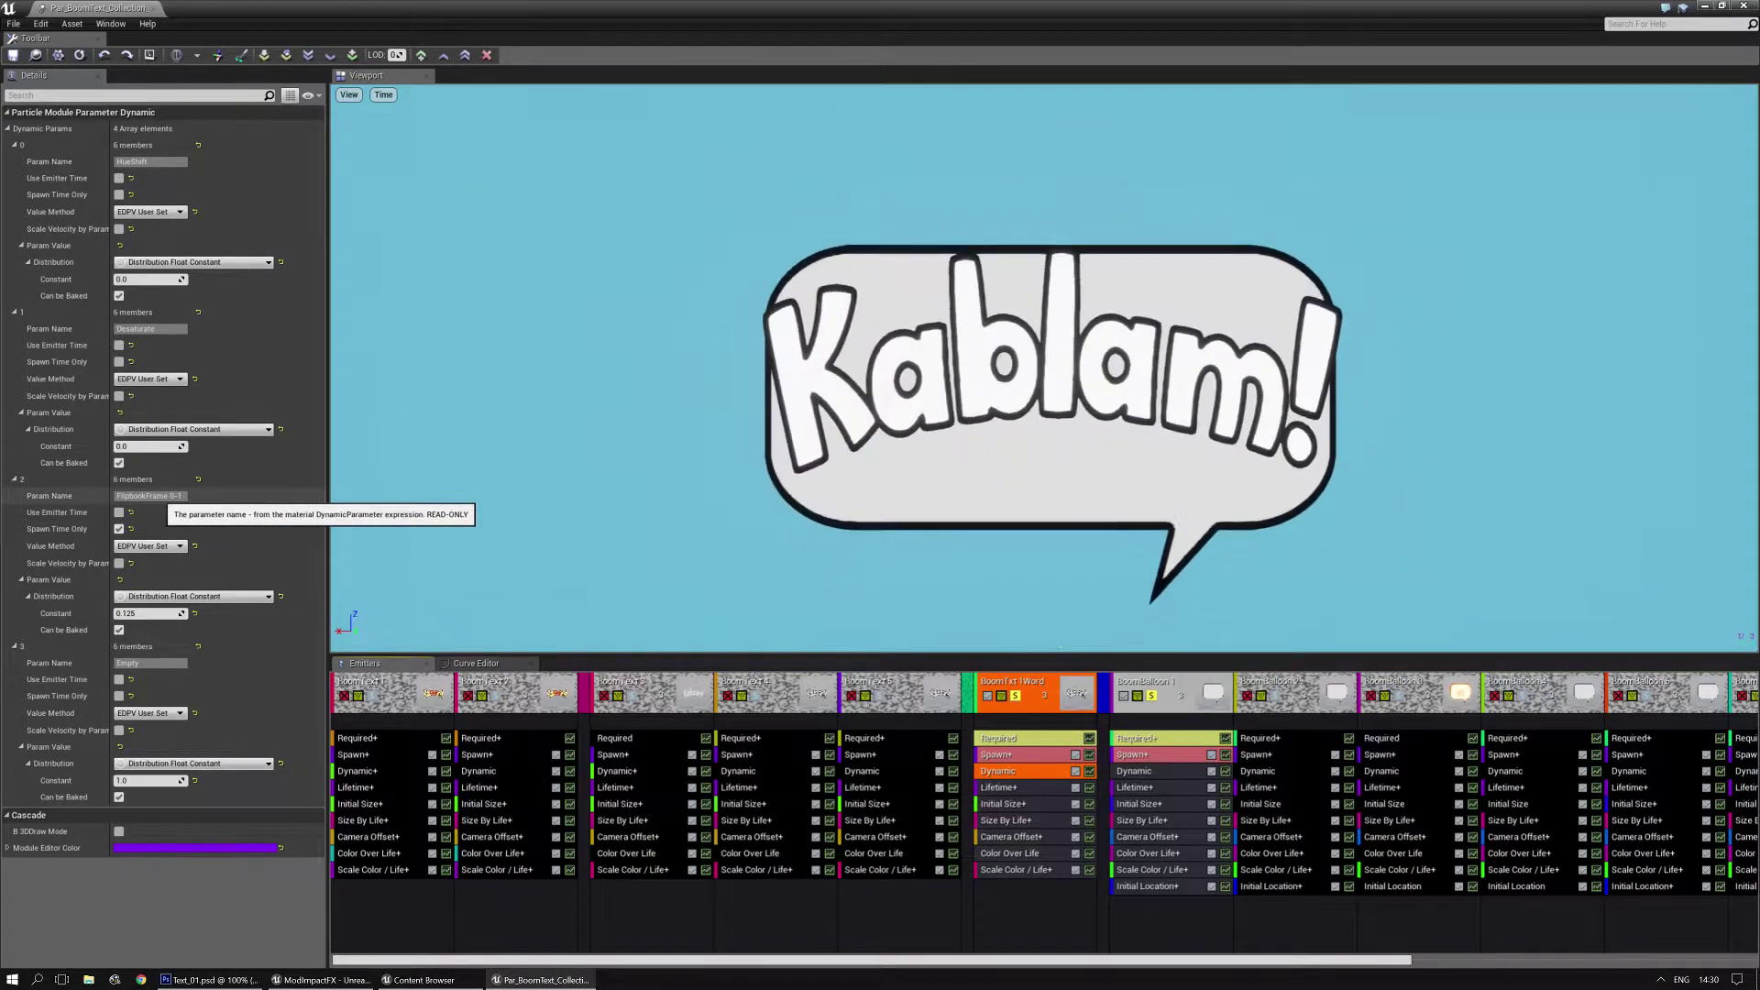
Change the FlipbookFrame constant from 0.125 to 0.25 so the bubble reads Kapow!
left_click(166, 614)
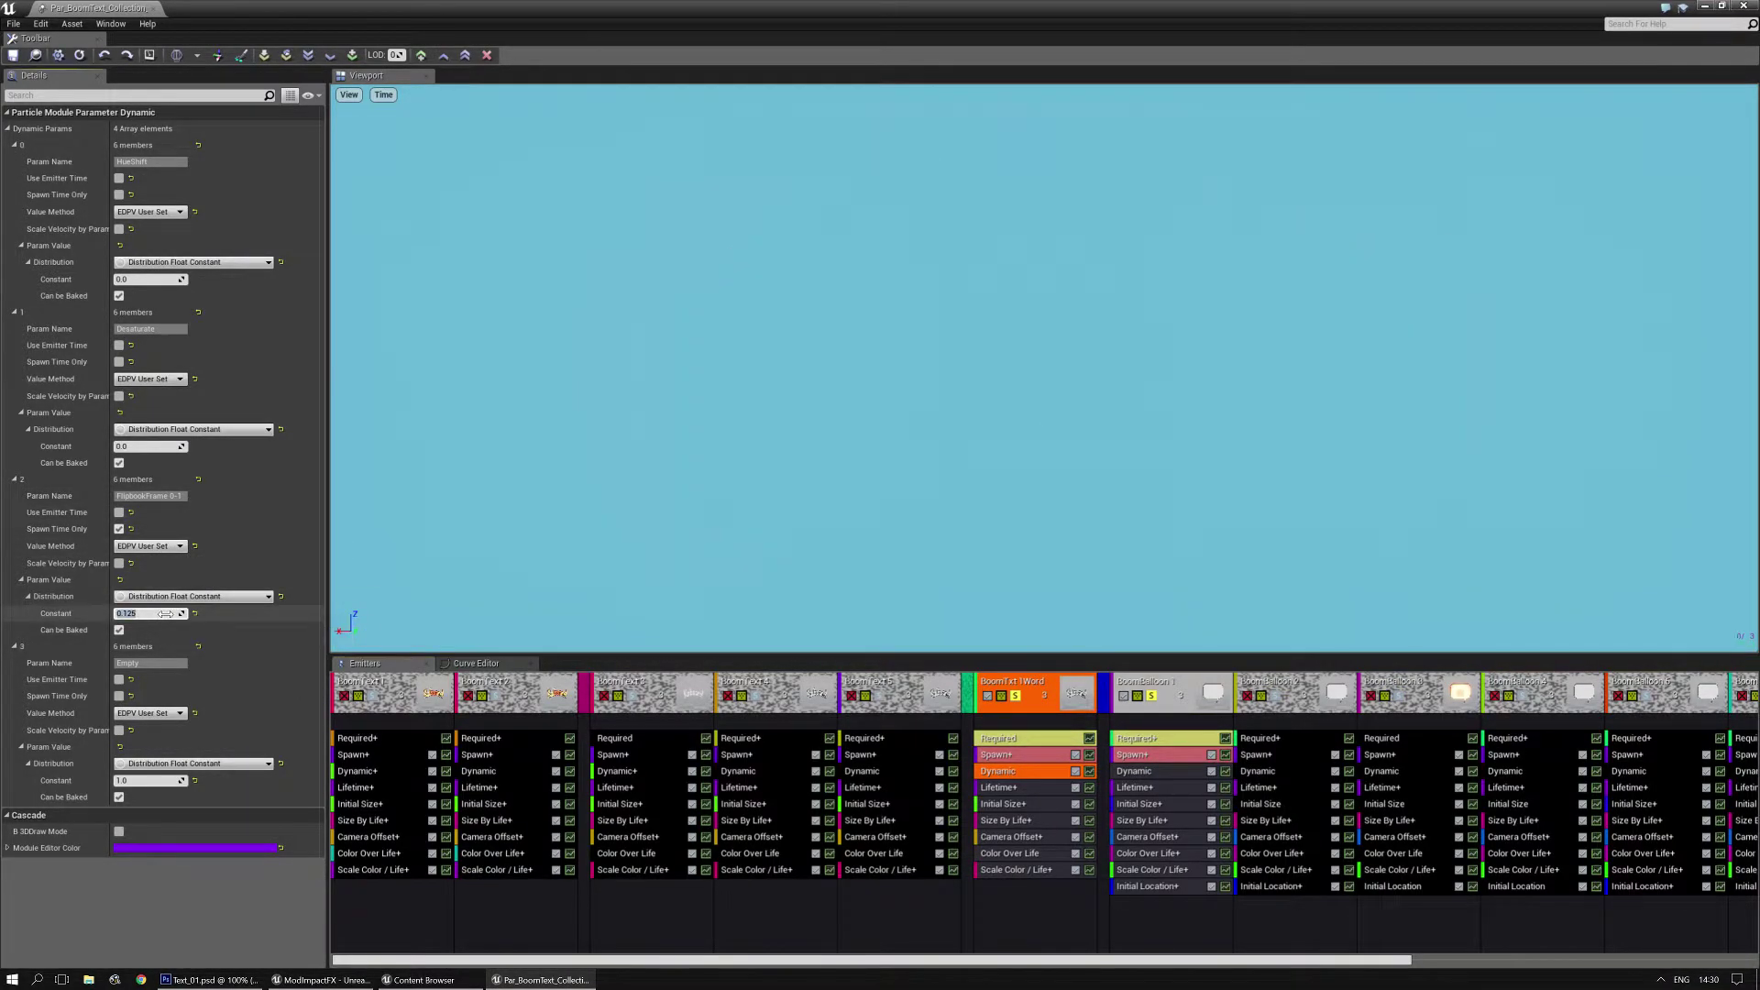
left_click(166, 613)
left_click(166, 614)
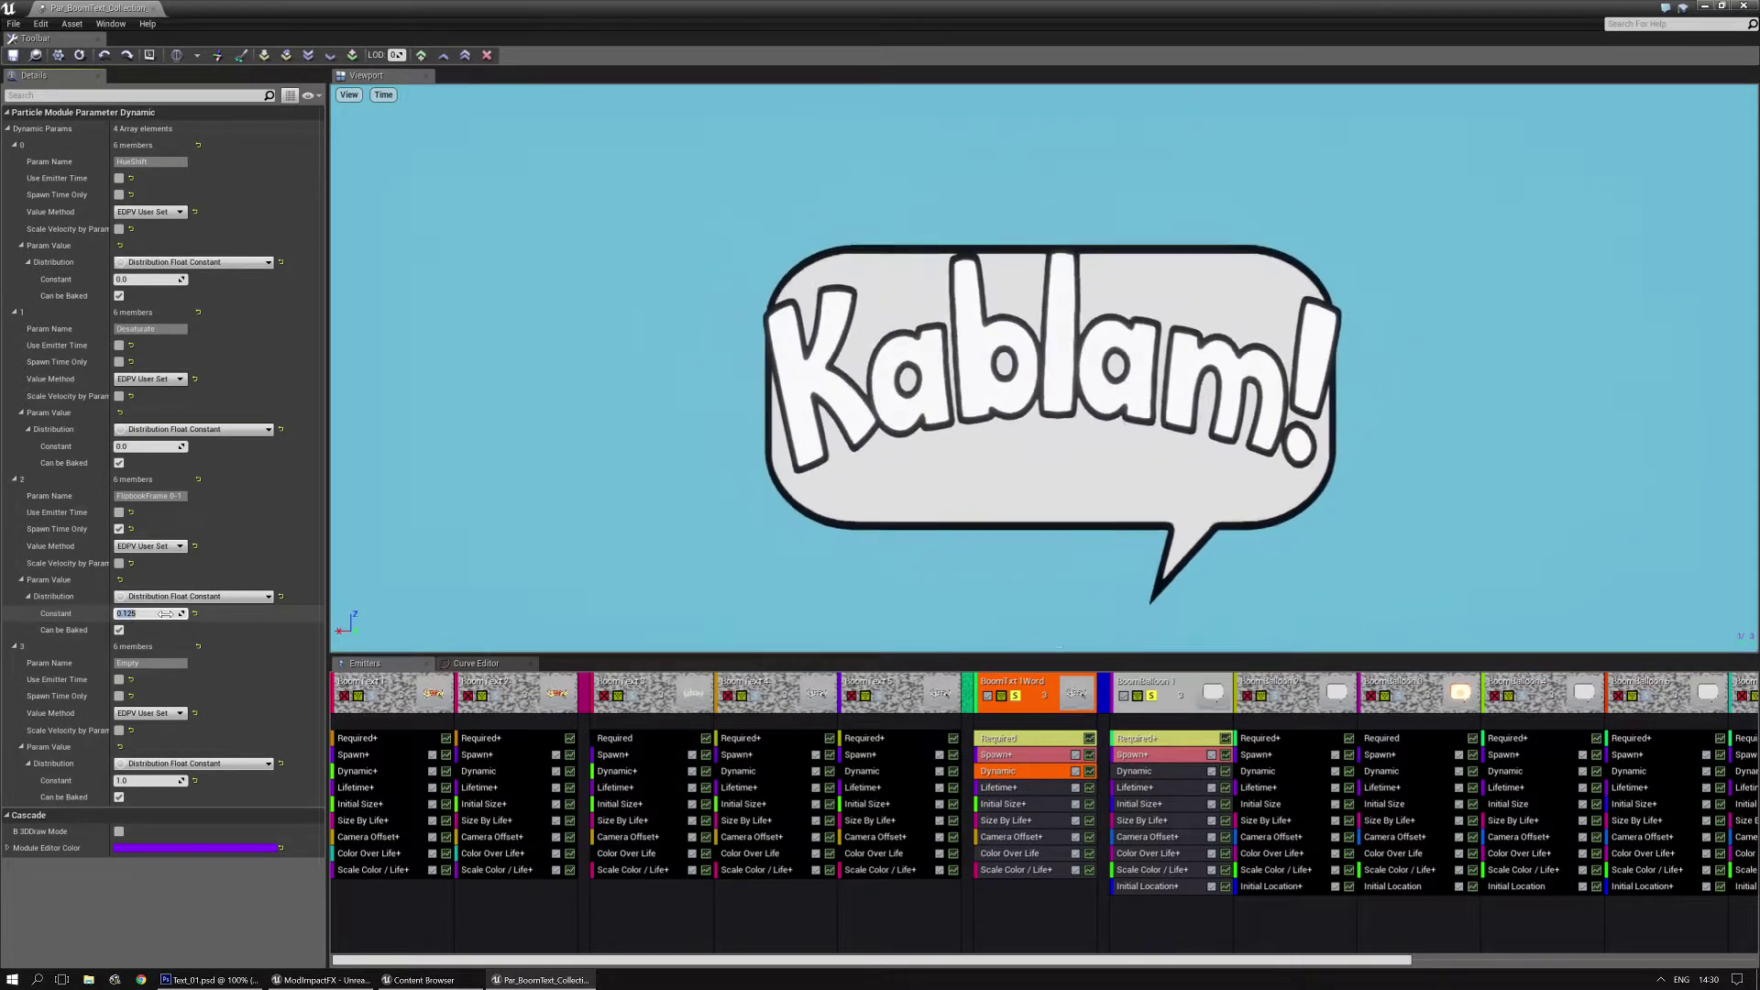
left_click(166, 613)
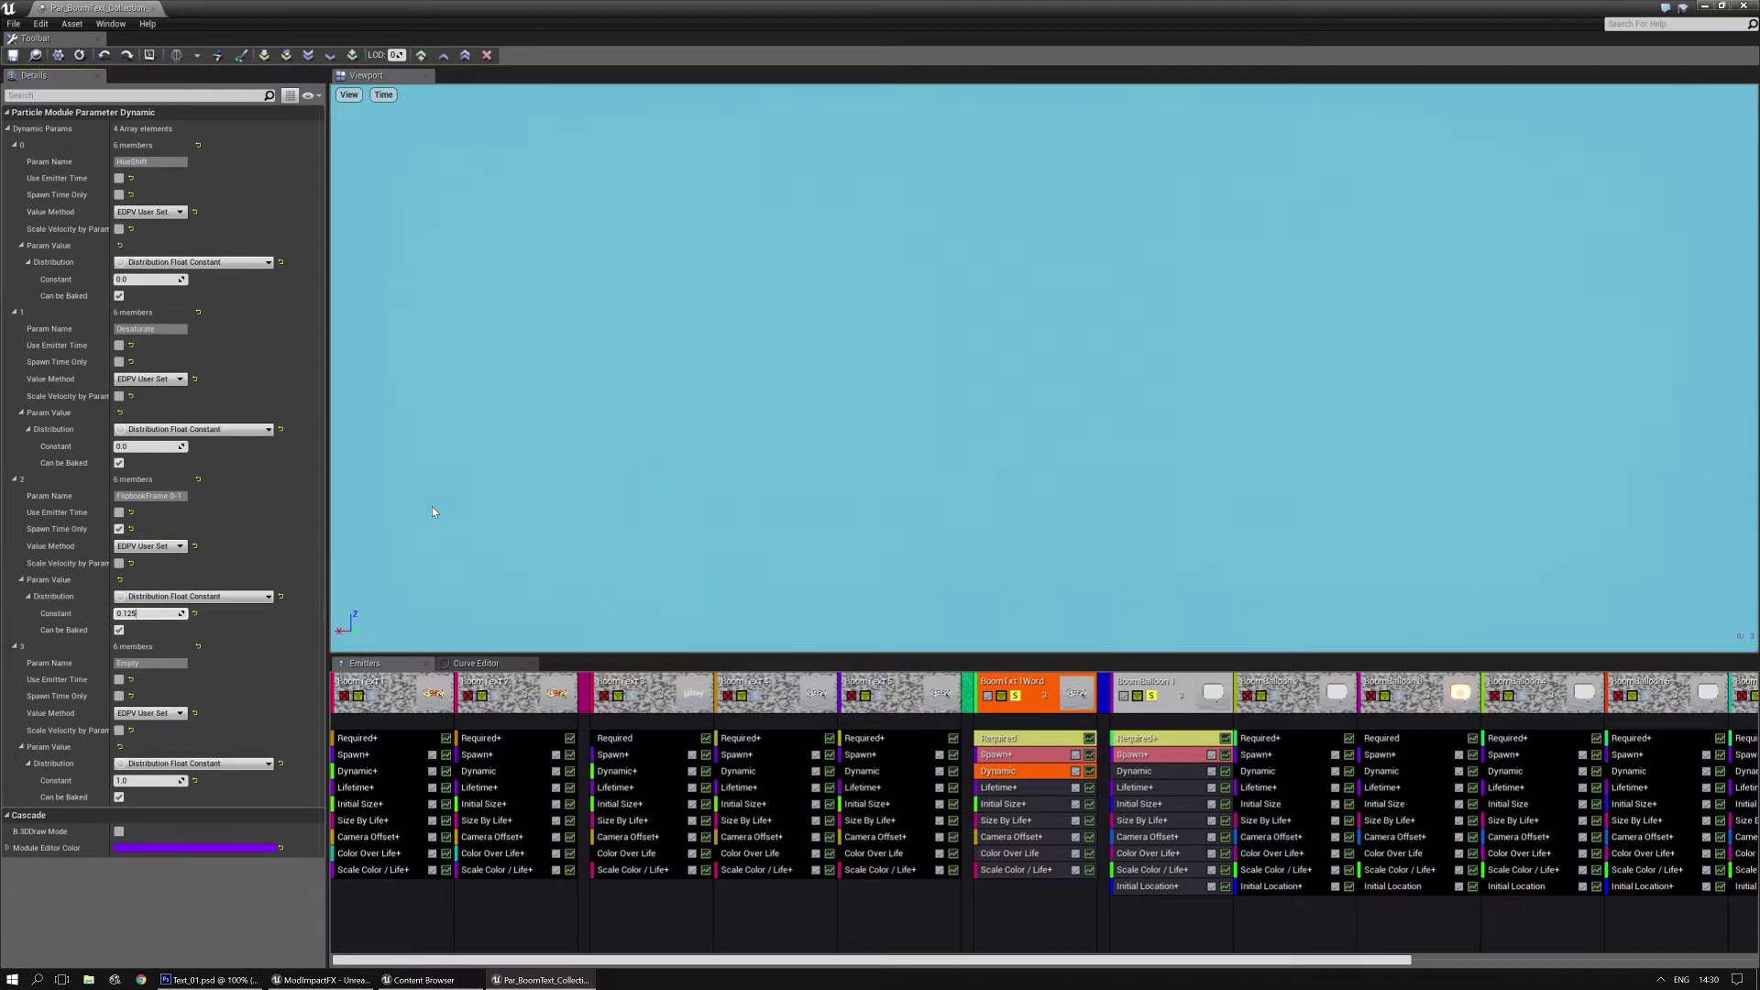
key("BackSpace")
key("BackSpace")
key("BackSpace")
type("25")
key("Return")
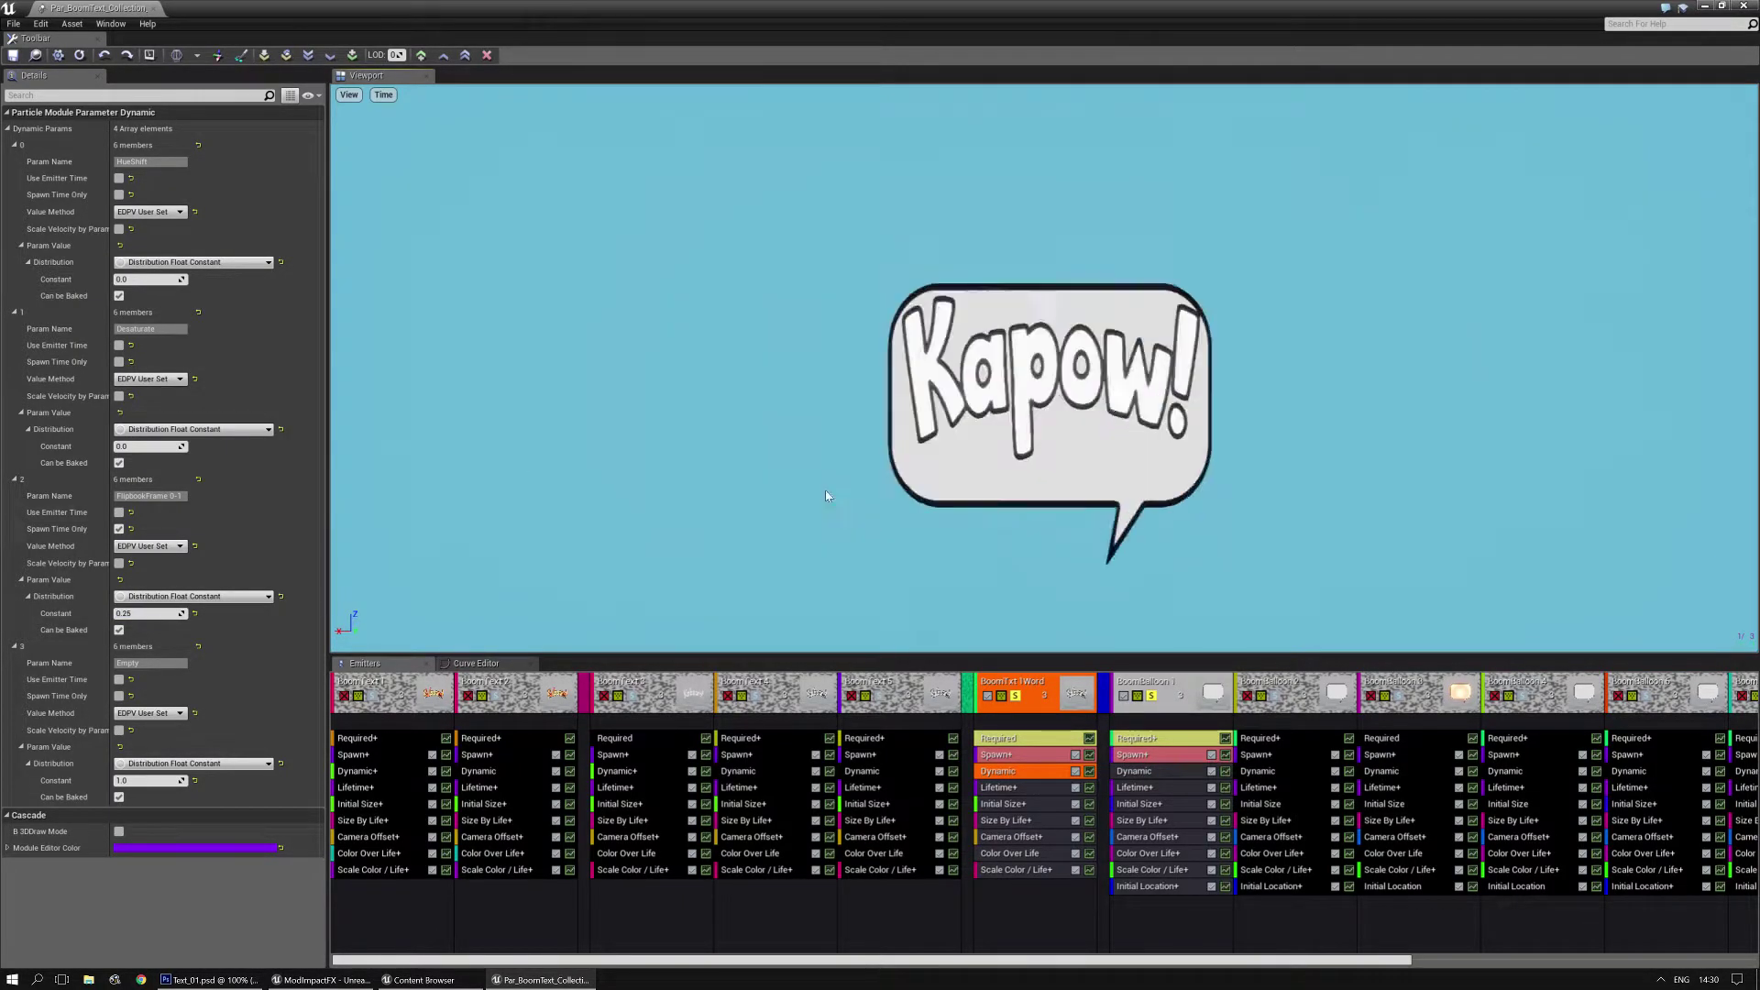
Open the word emitter's material instance and its parent material M_VFX_BoomText_01
left_click(1038, 739)
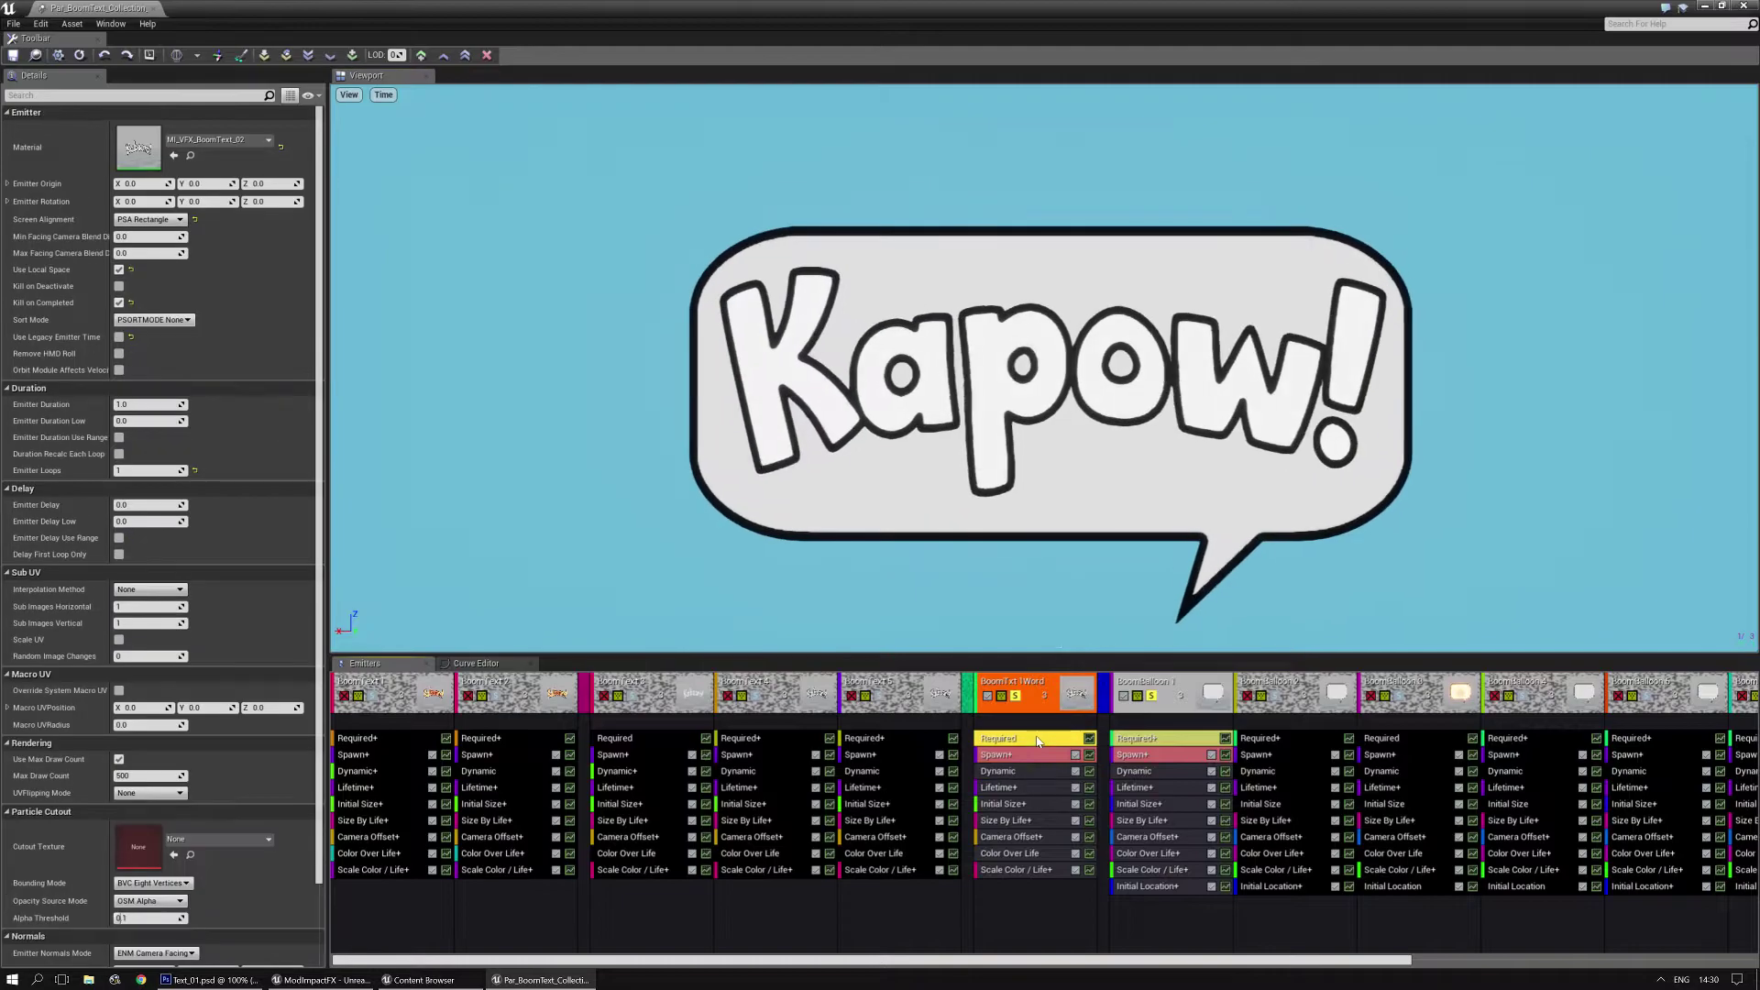
double_click(140, 130)
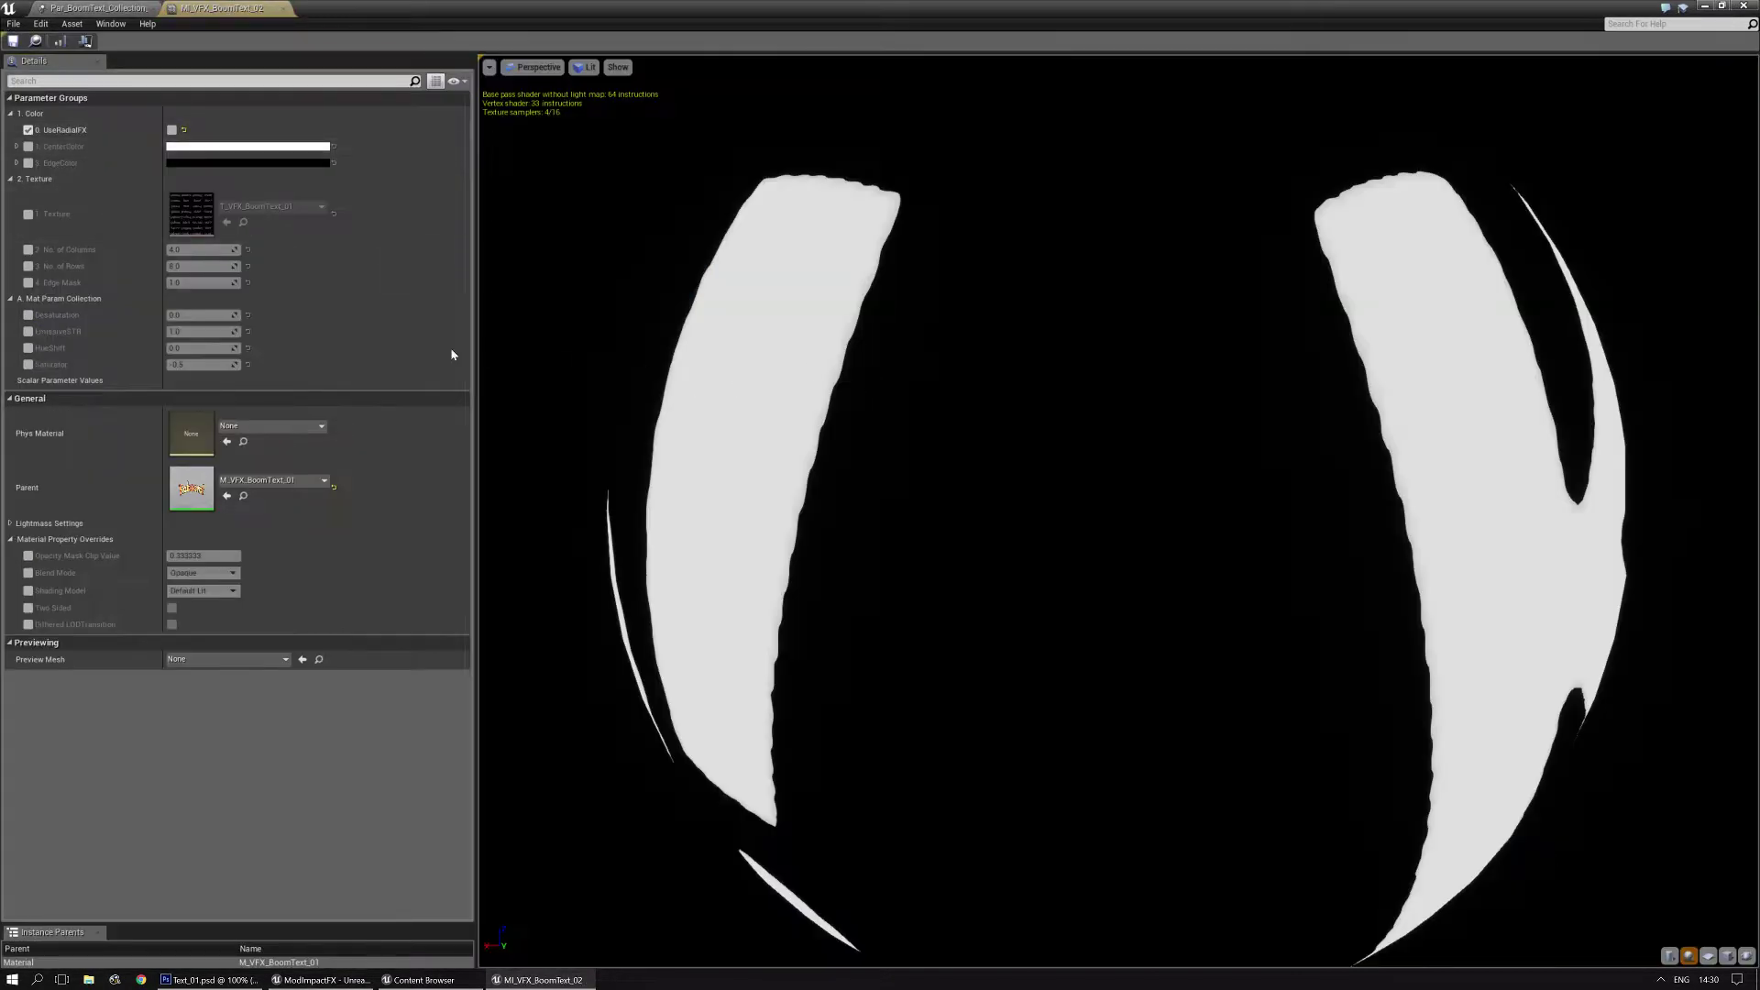
double_click(201, 491)
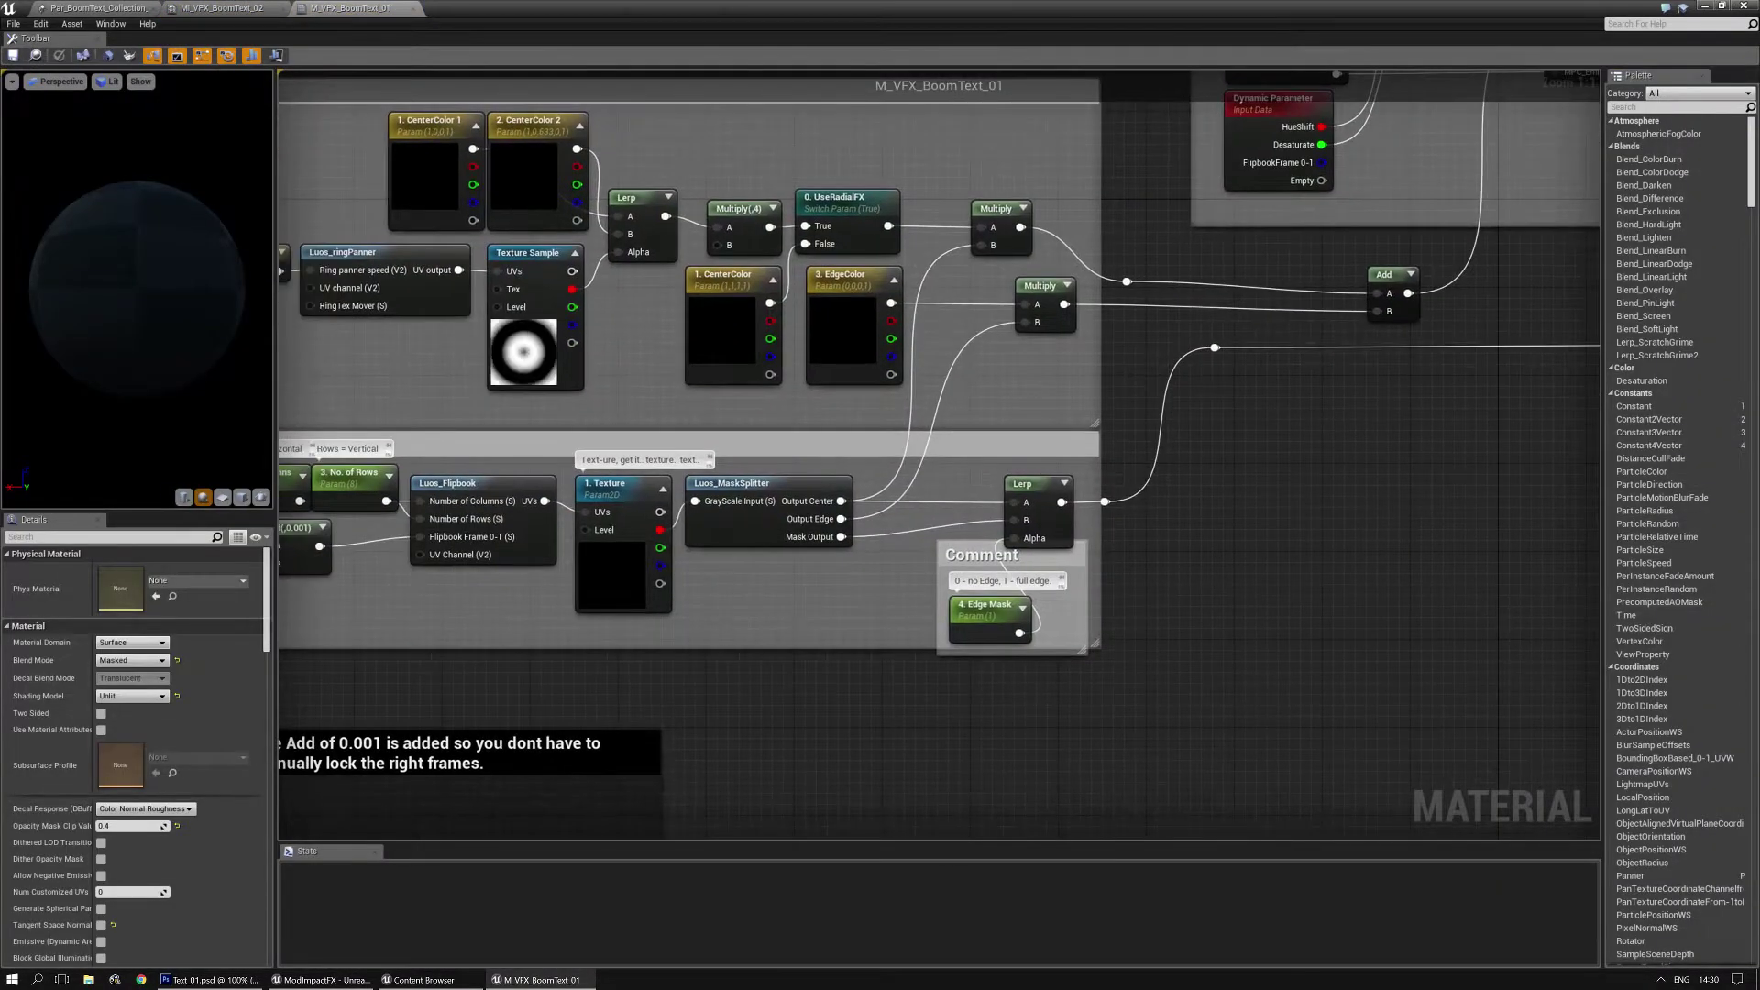
Read the Word setup note's 0.03125 per-word step, then return to Par_BoomText_Collection
right_click_drag(663, 500, 1430, 267)
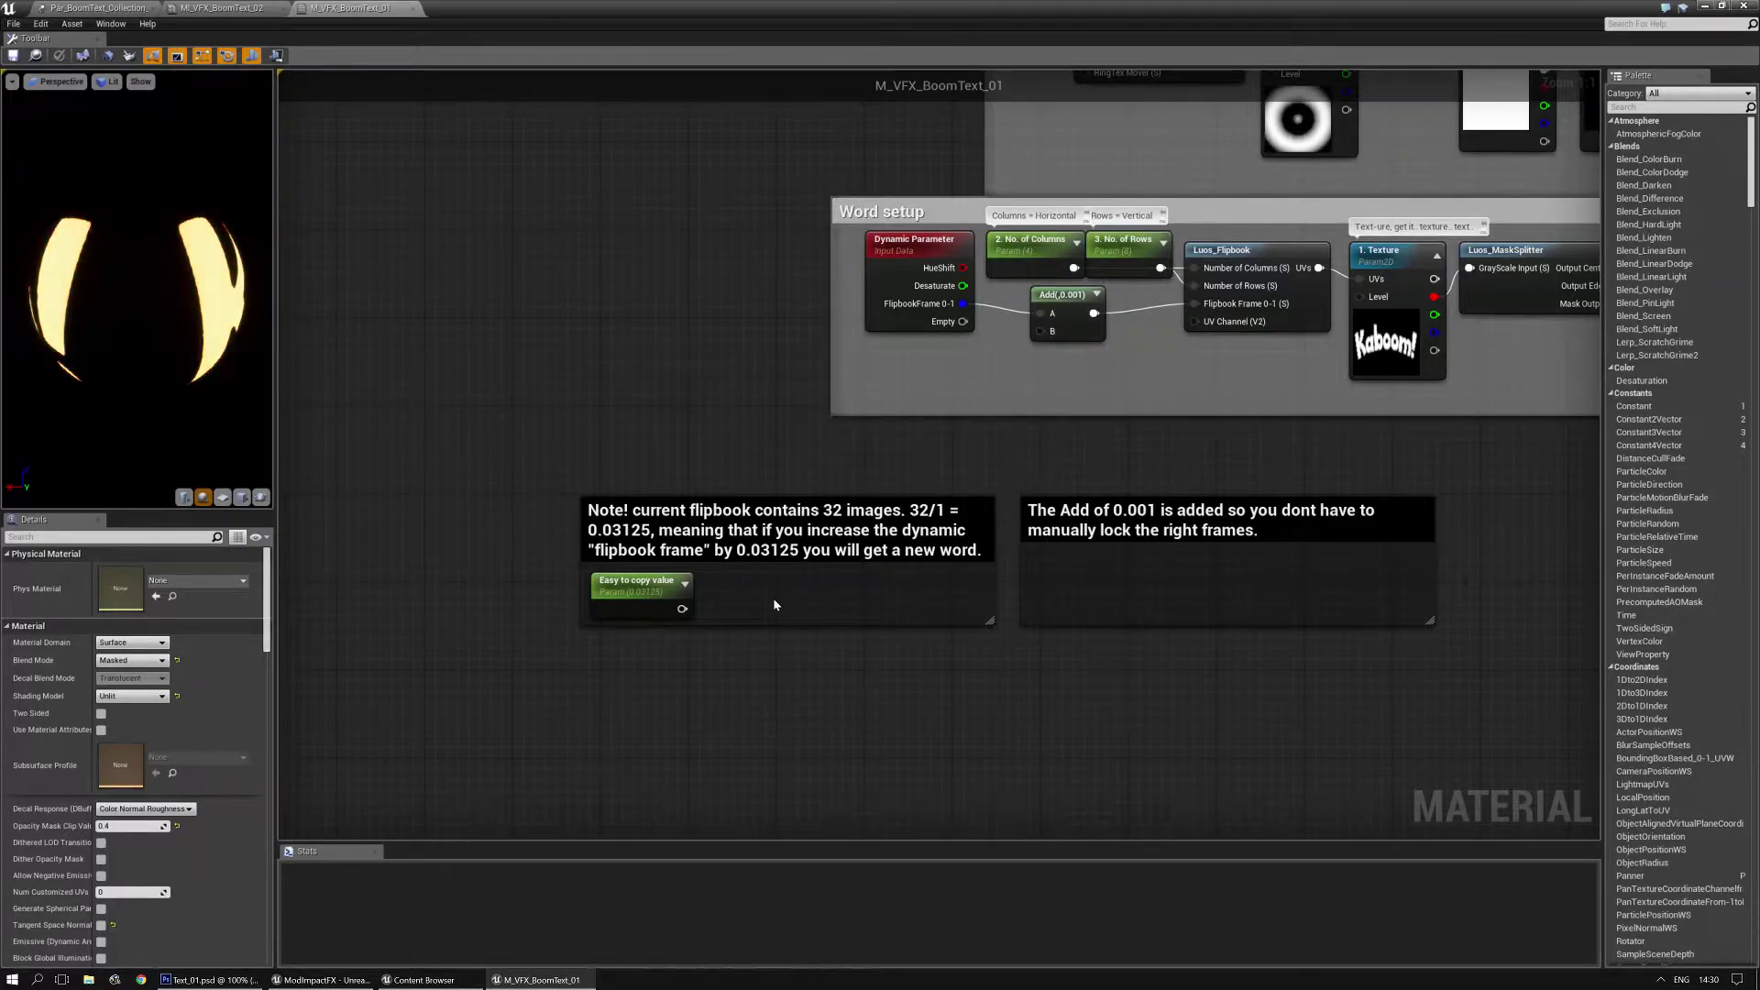
left_click(631, 576)
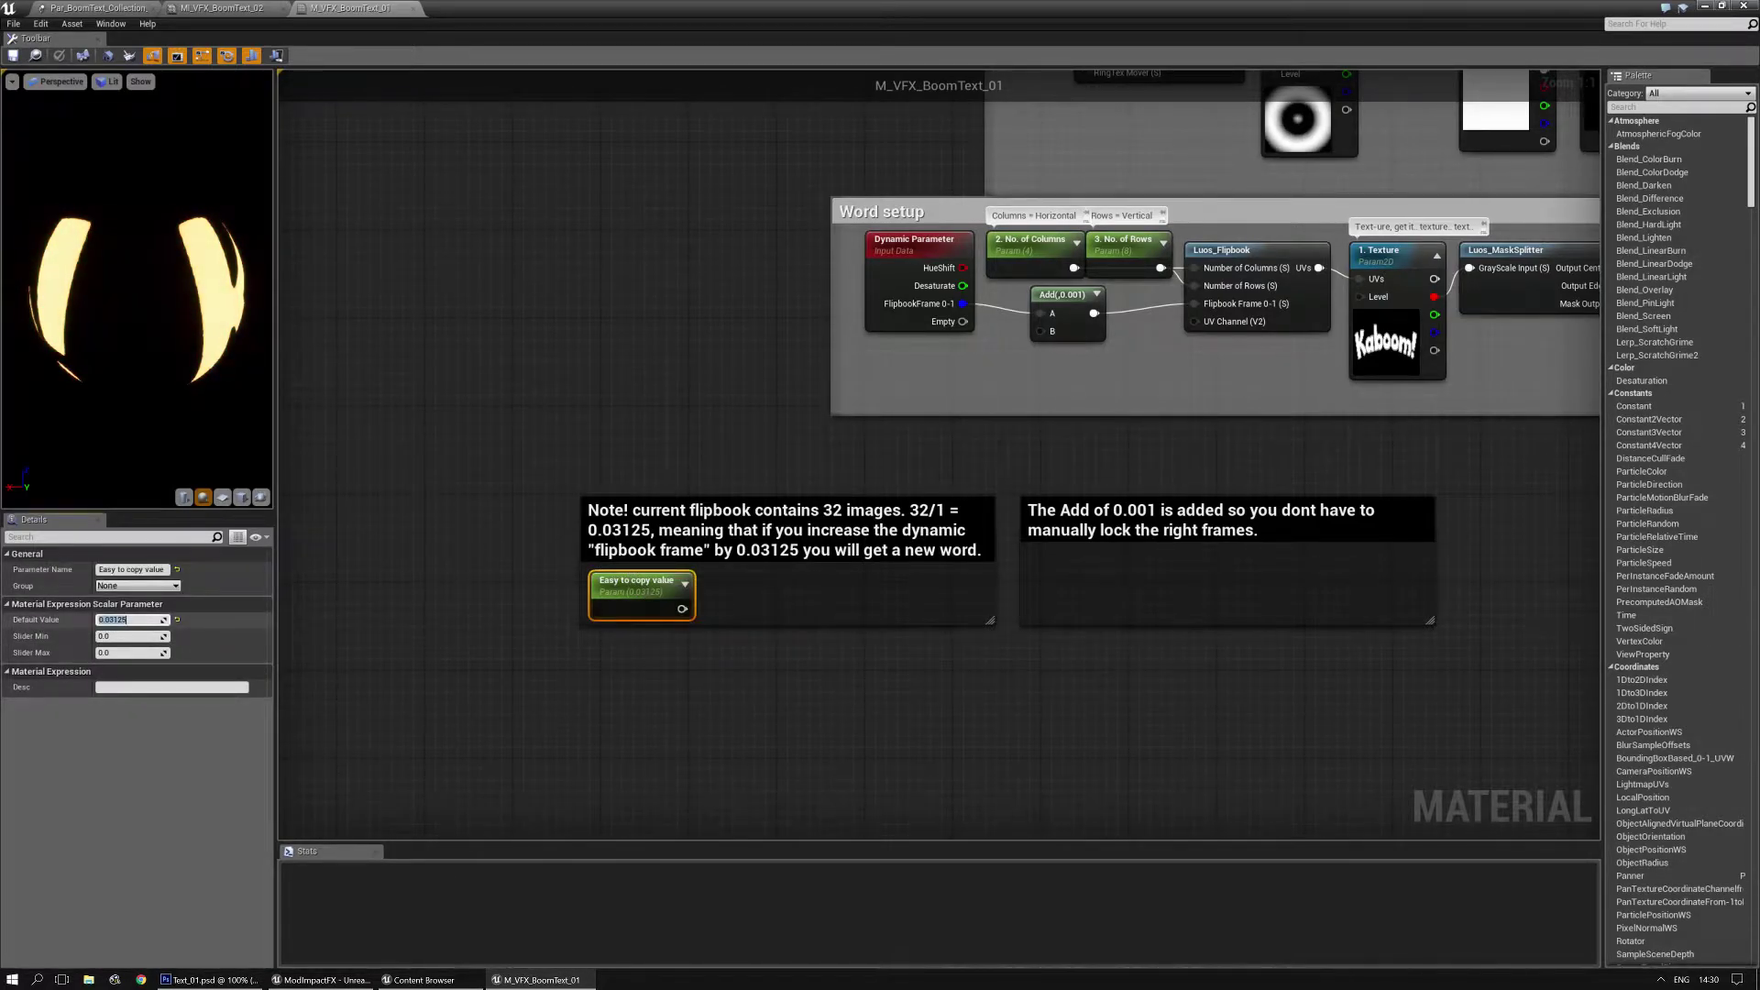
left_click(399, 422)
left_click(95, 7)
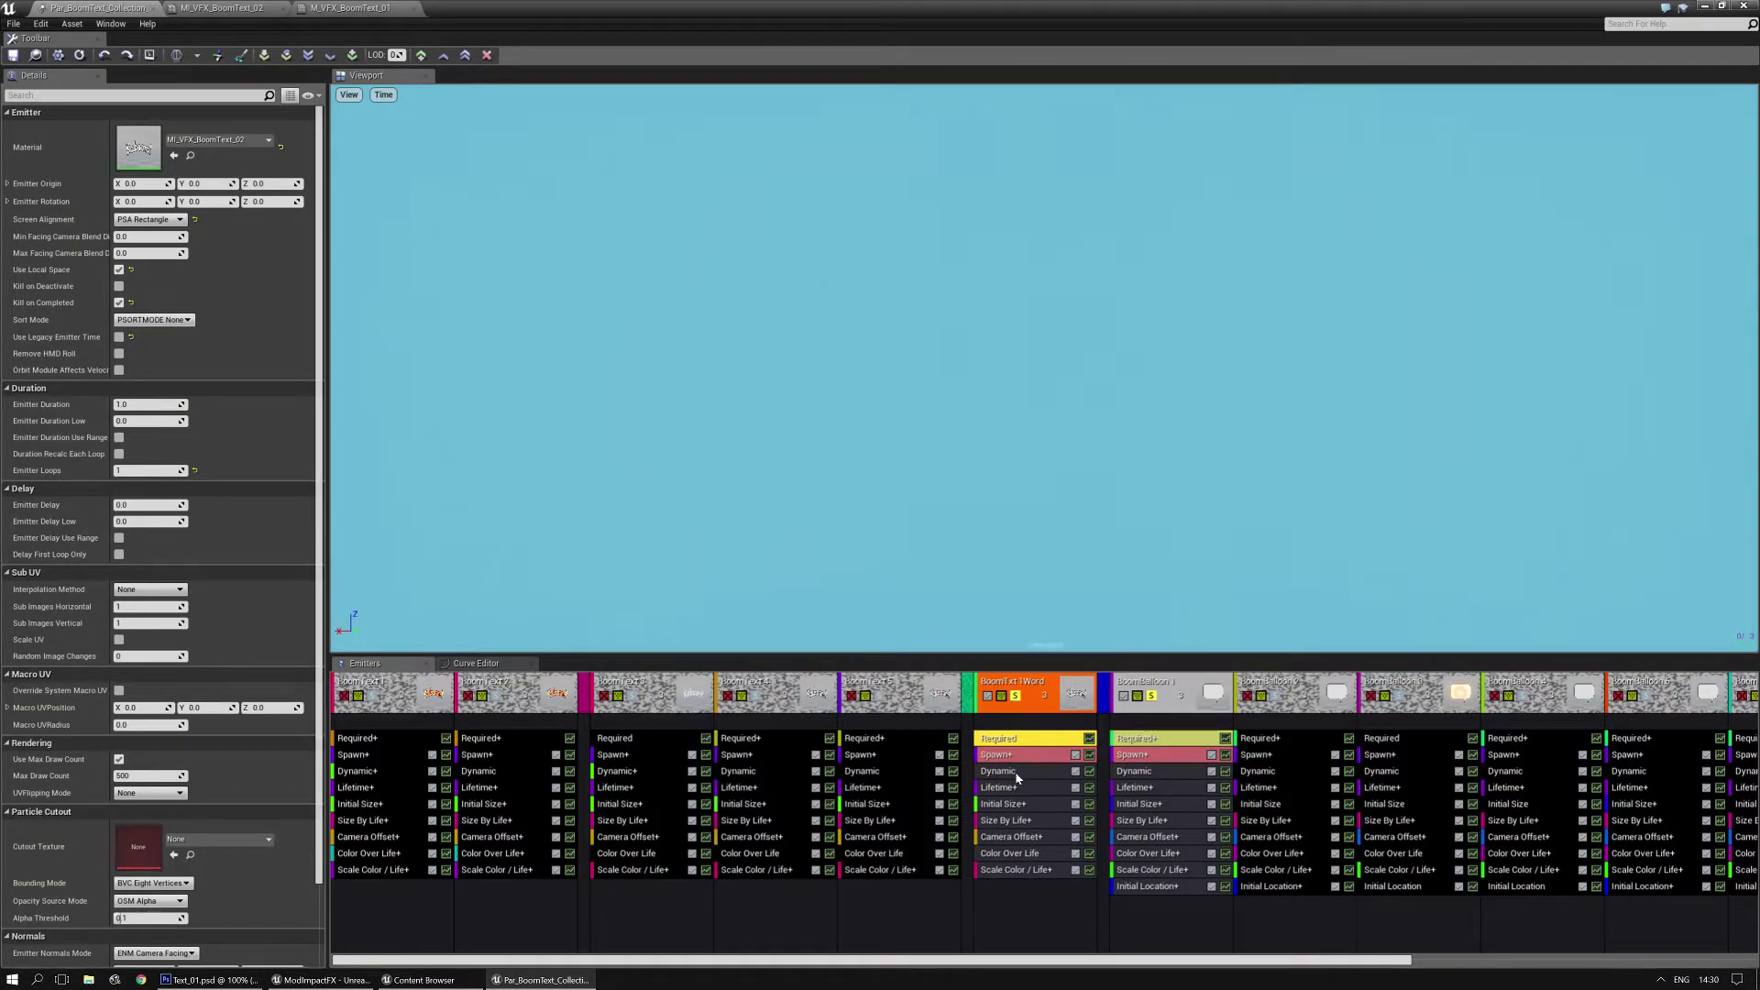
Set the Dynamic FlipbookFrame constant to 0.03125, then add +0.03125 steps up to 0.09375
left_click(1014, 774)
left_click(155, 612)
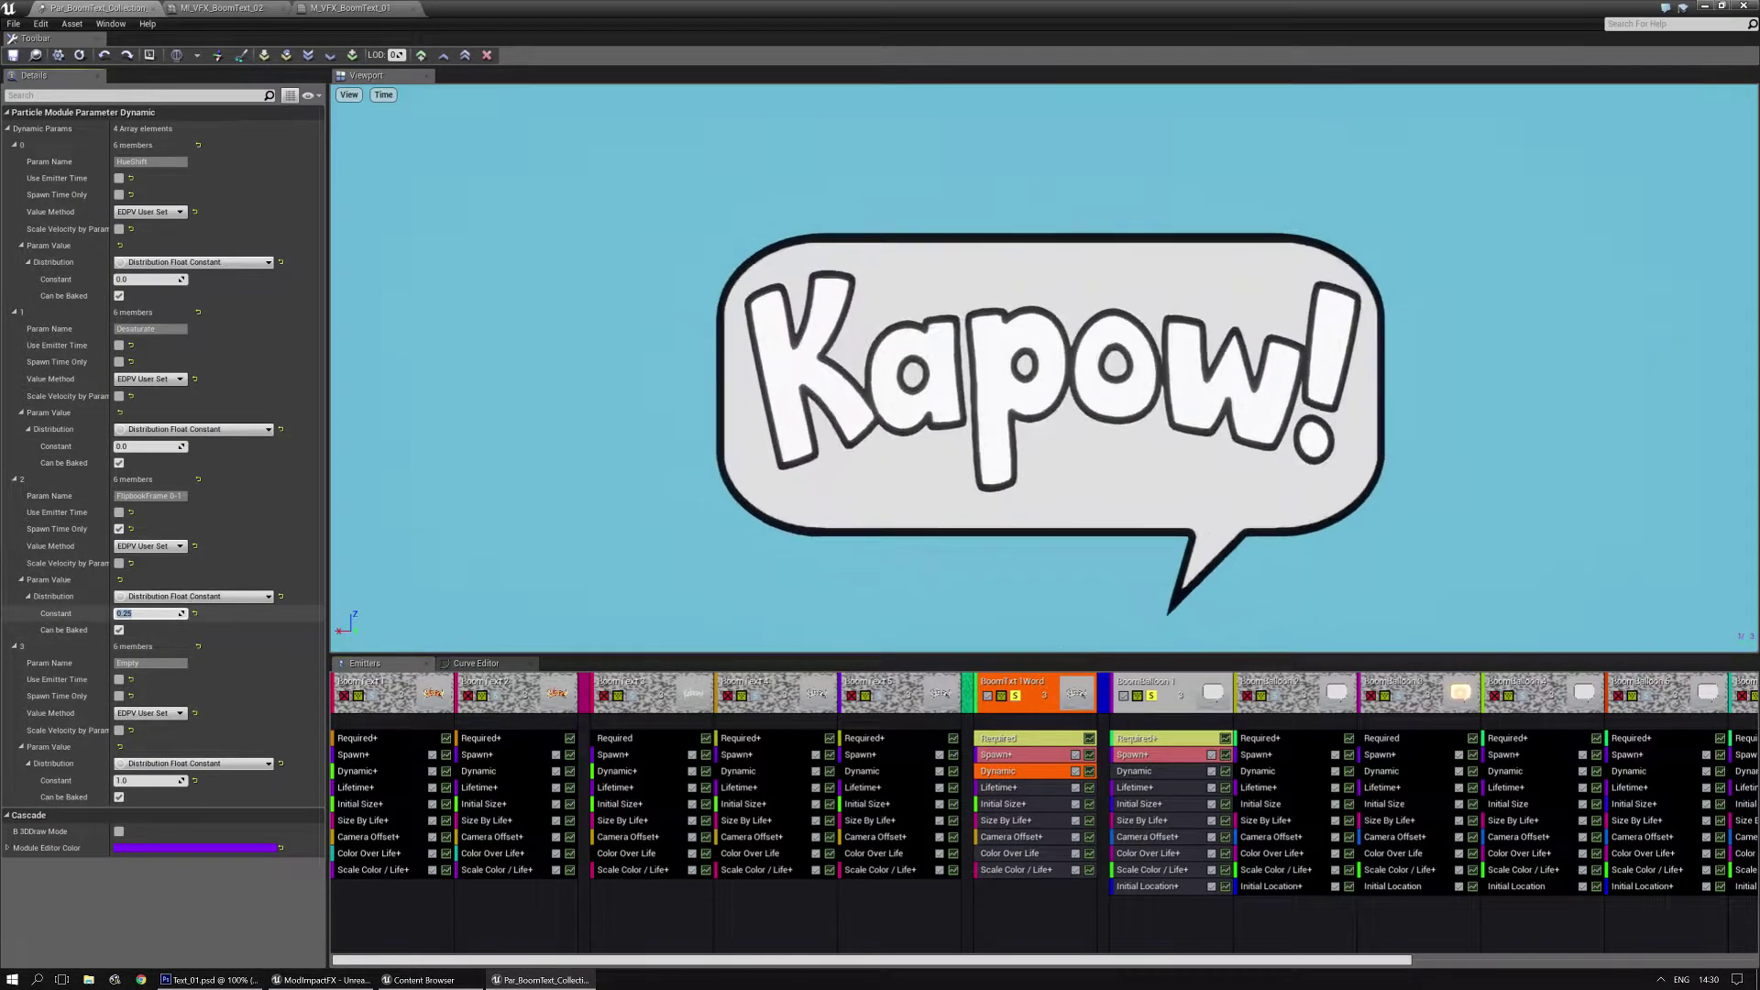
type("0.03125")
key("Return")
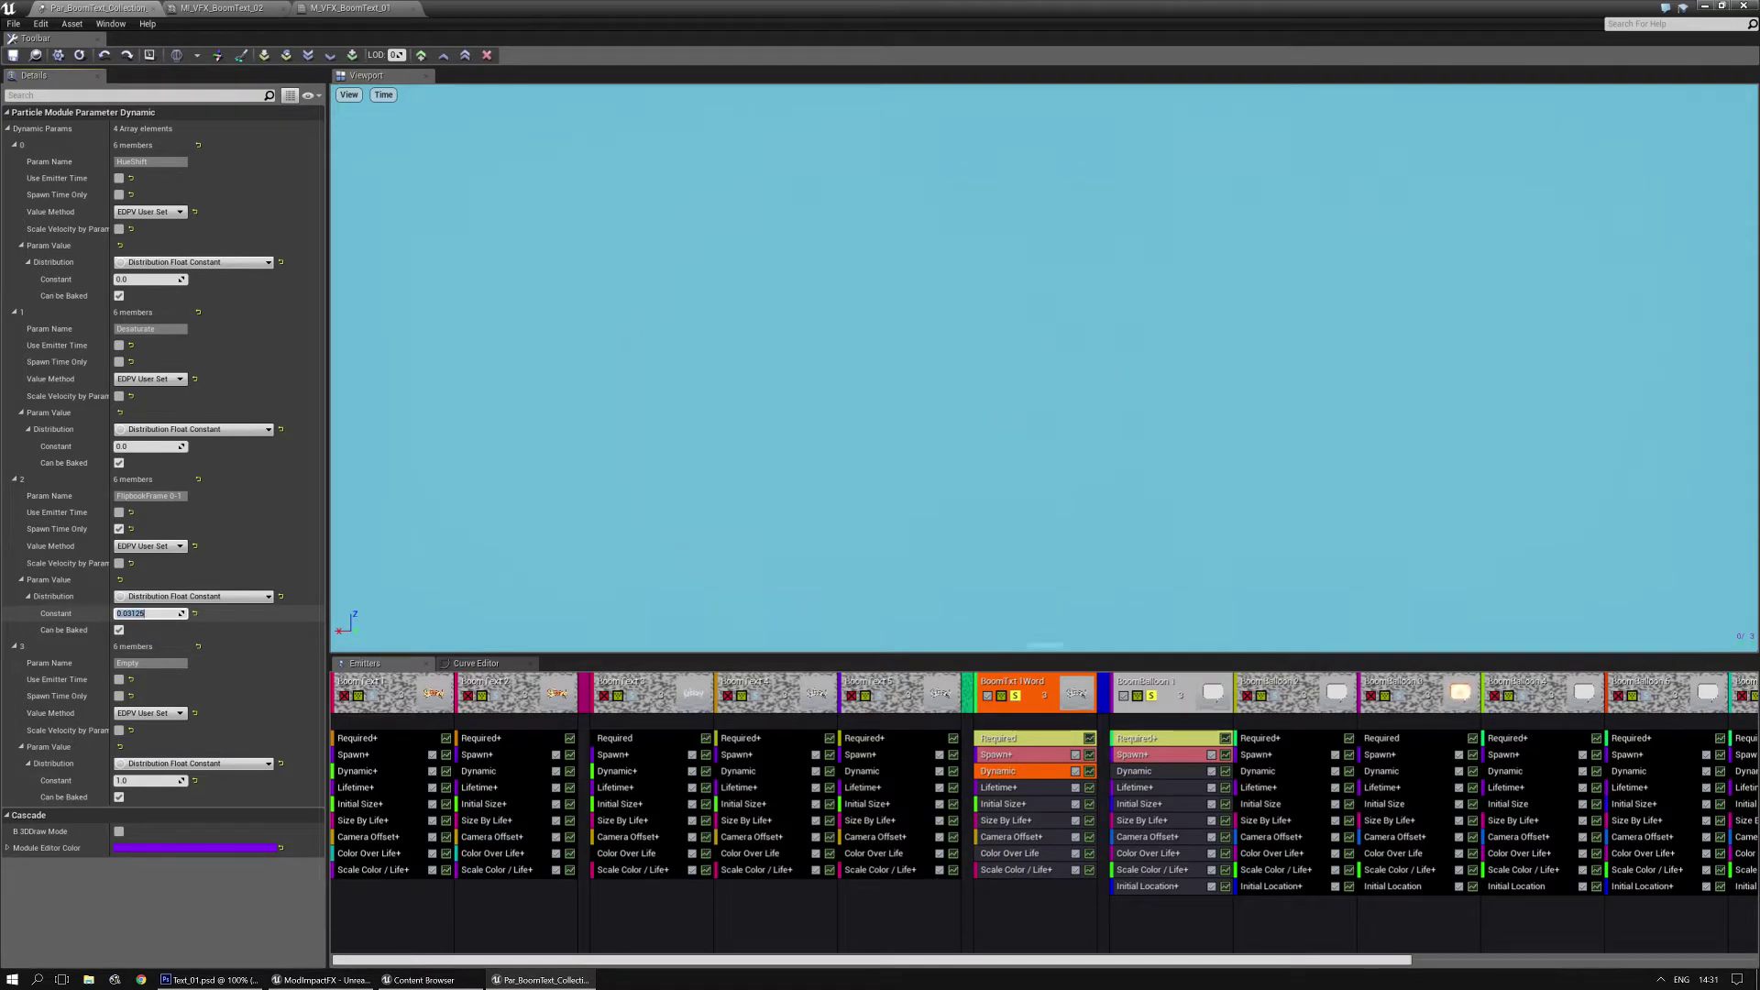
left_click(144, 613)
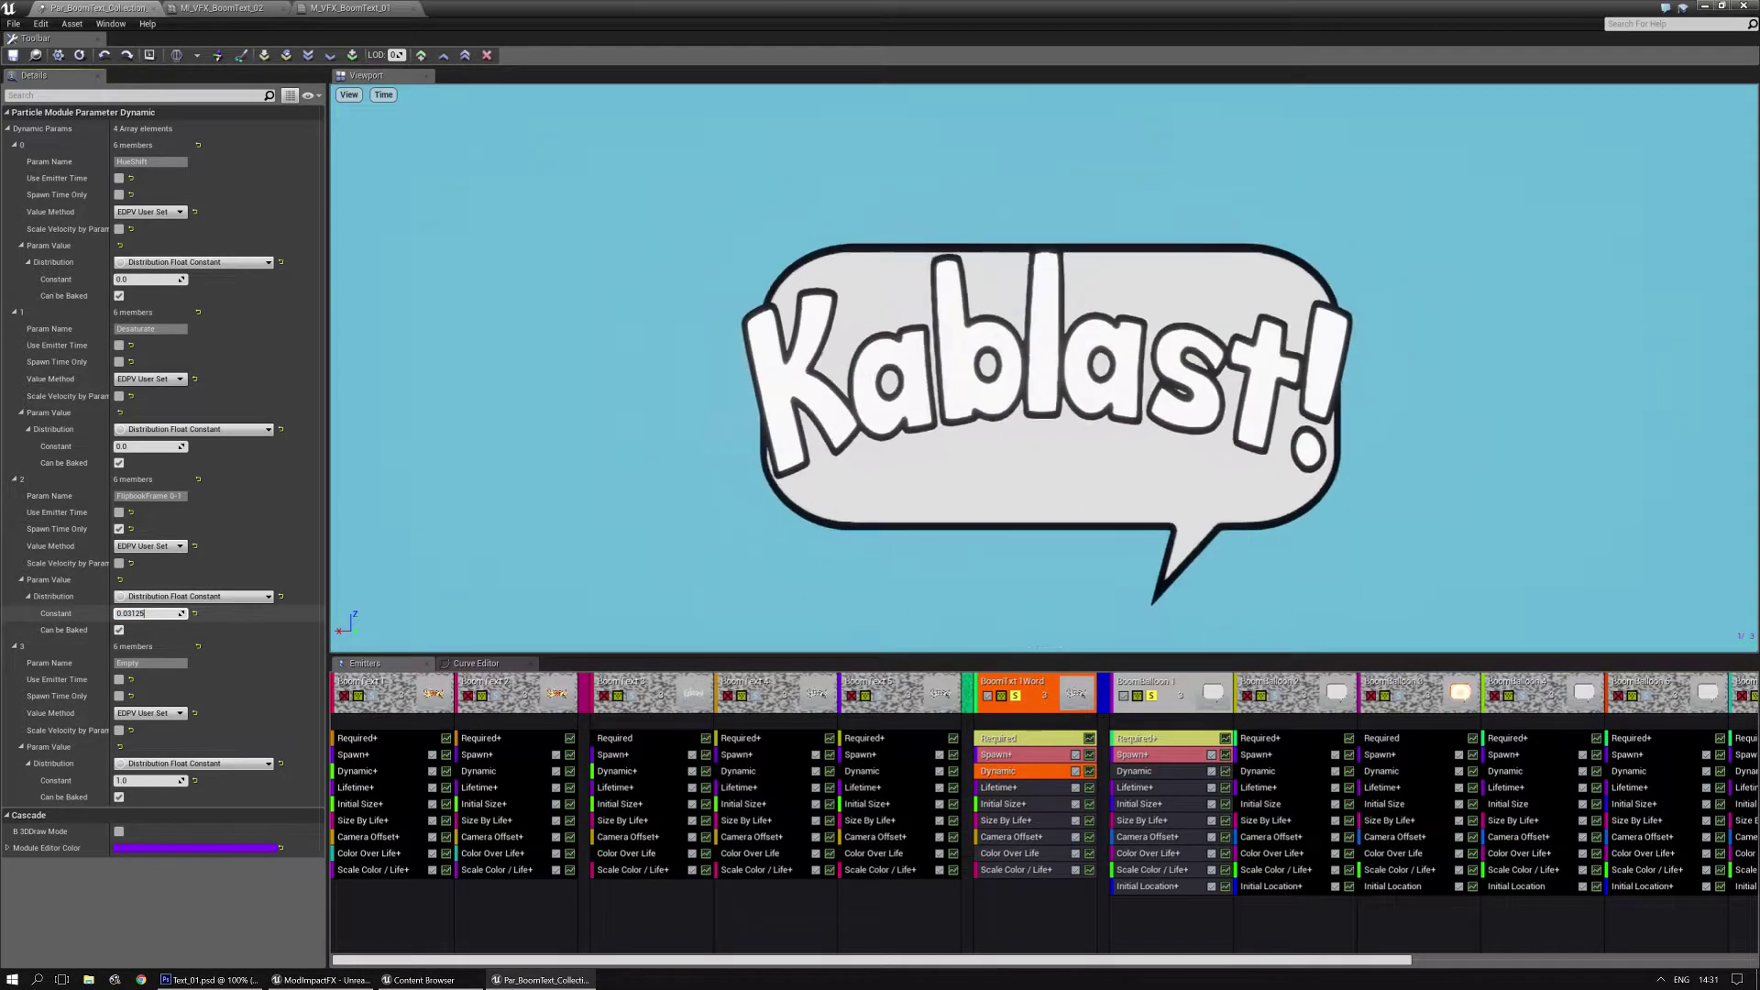
type("+0.03125")
key("Return")
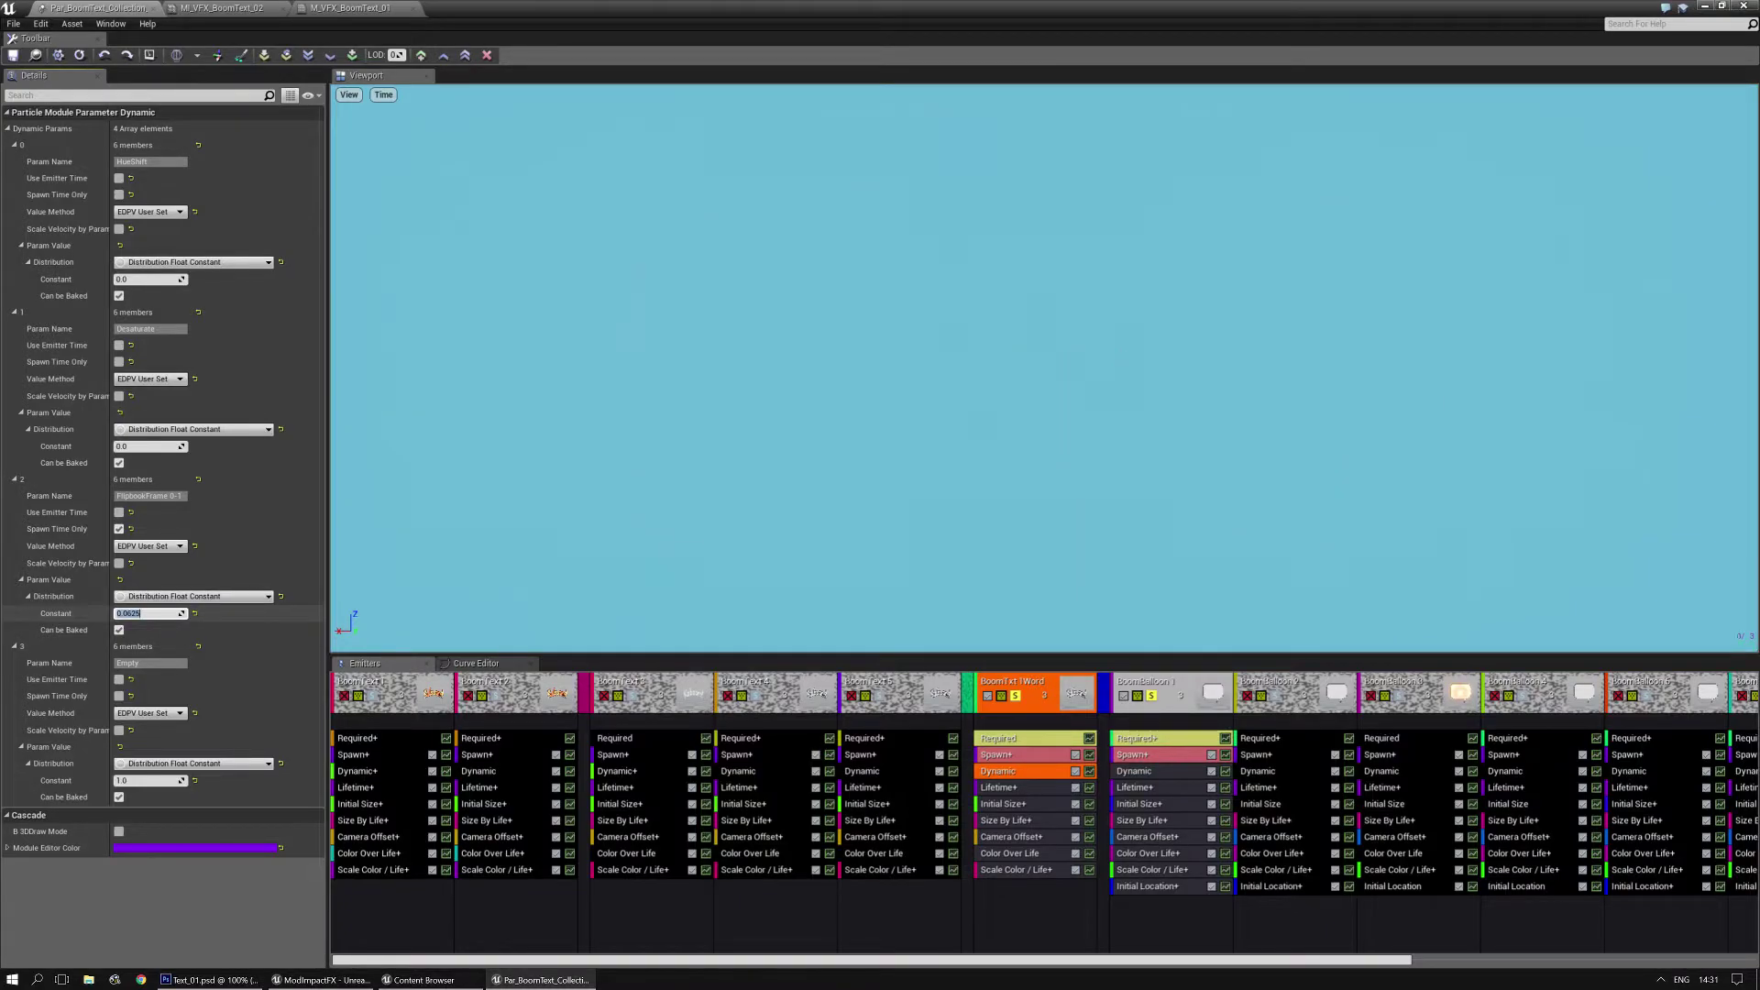
type("+0.03125")
key("Return")
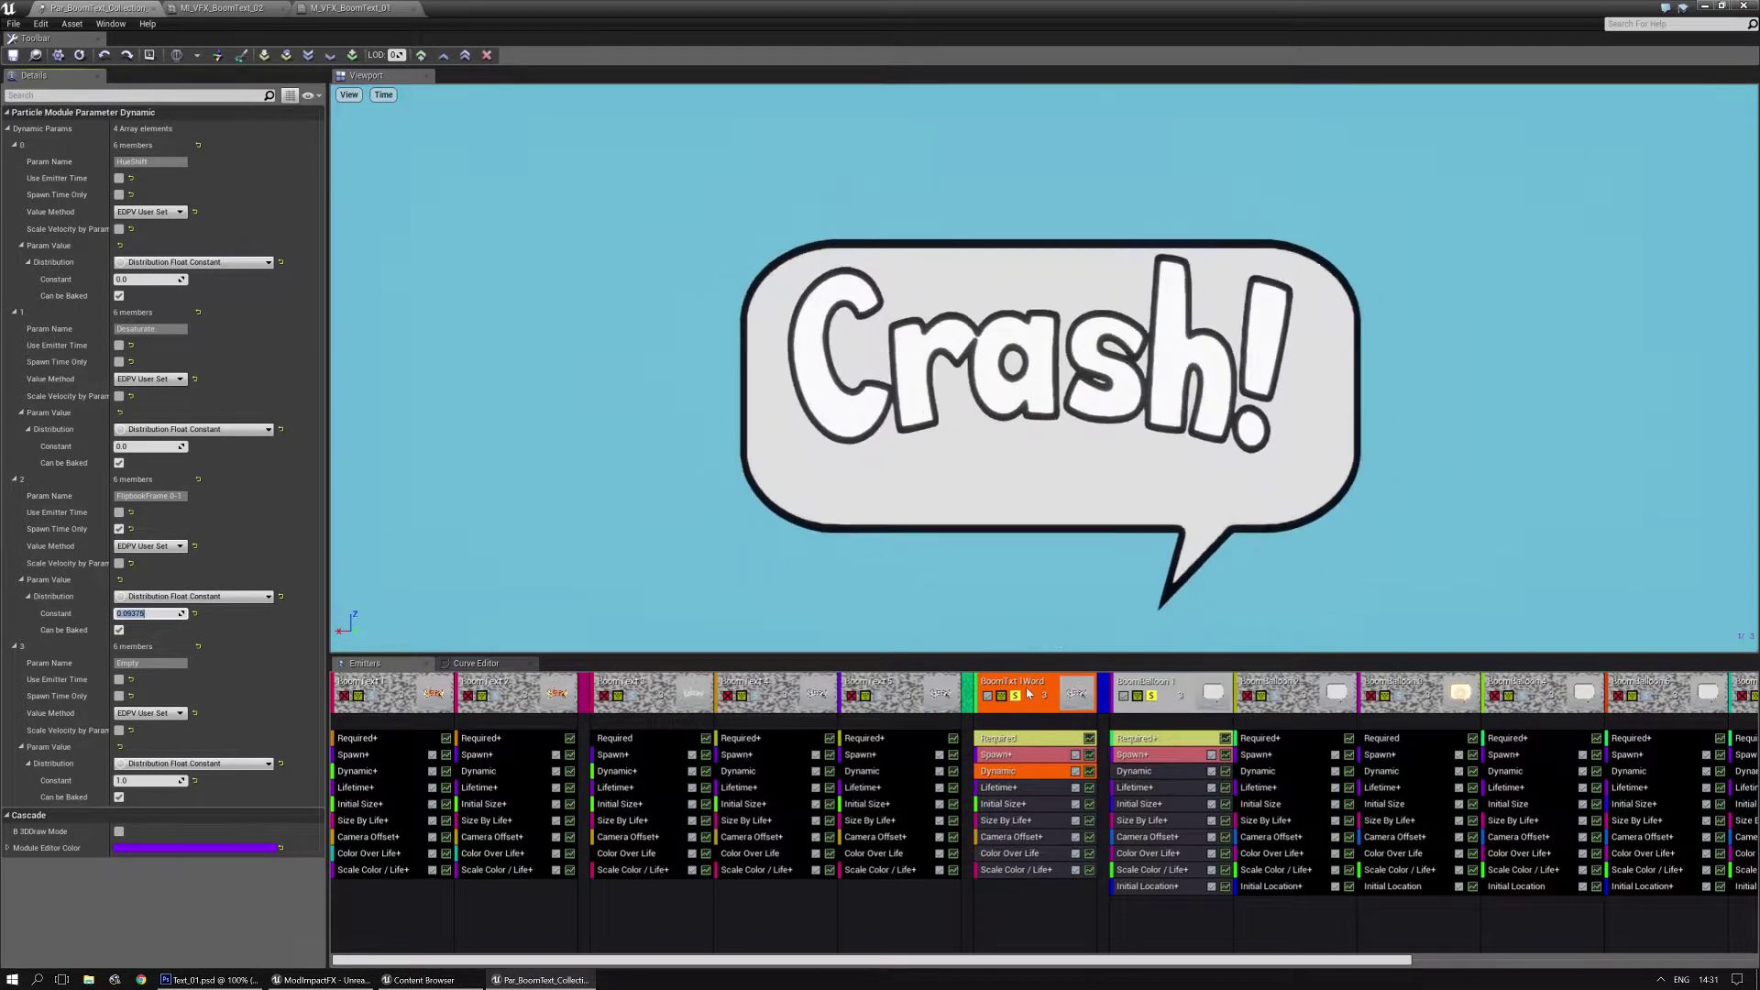
left_click(1024, 699)
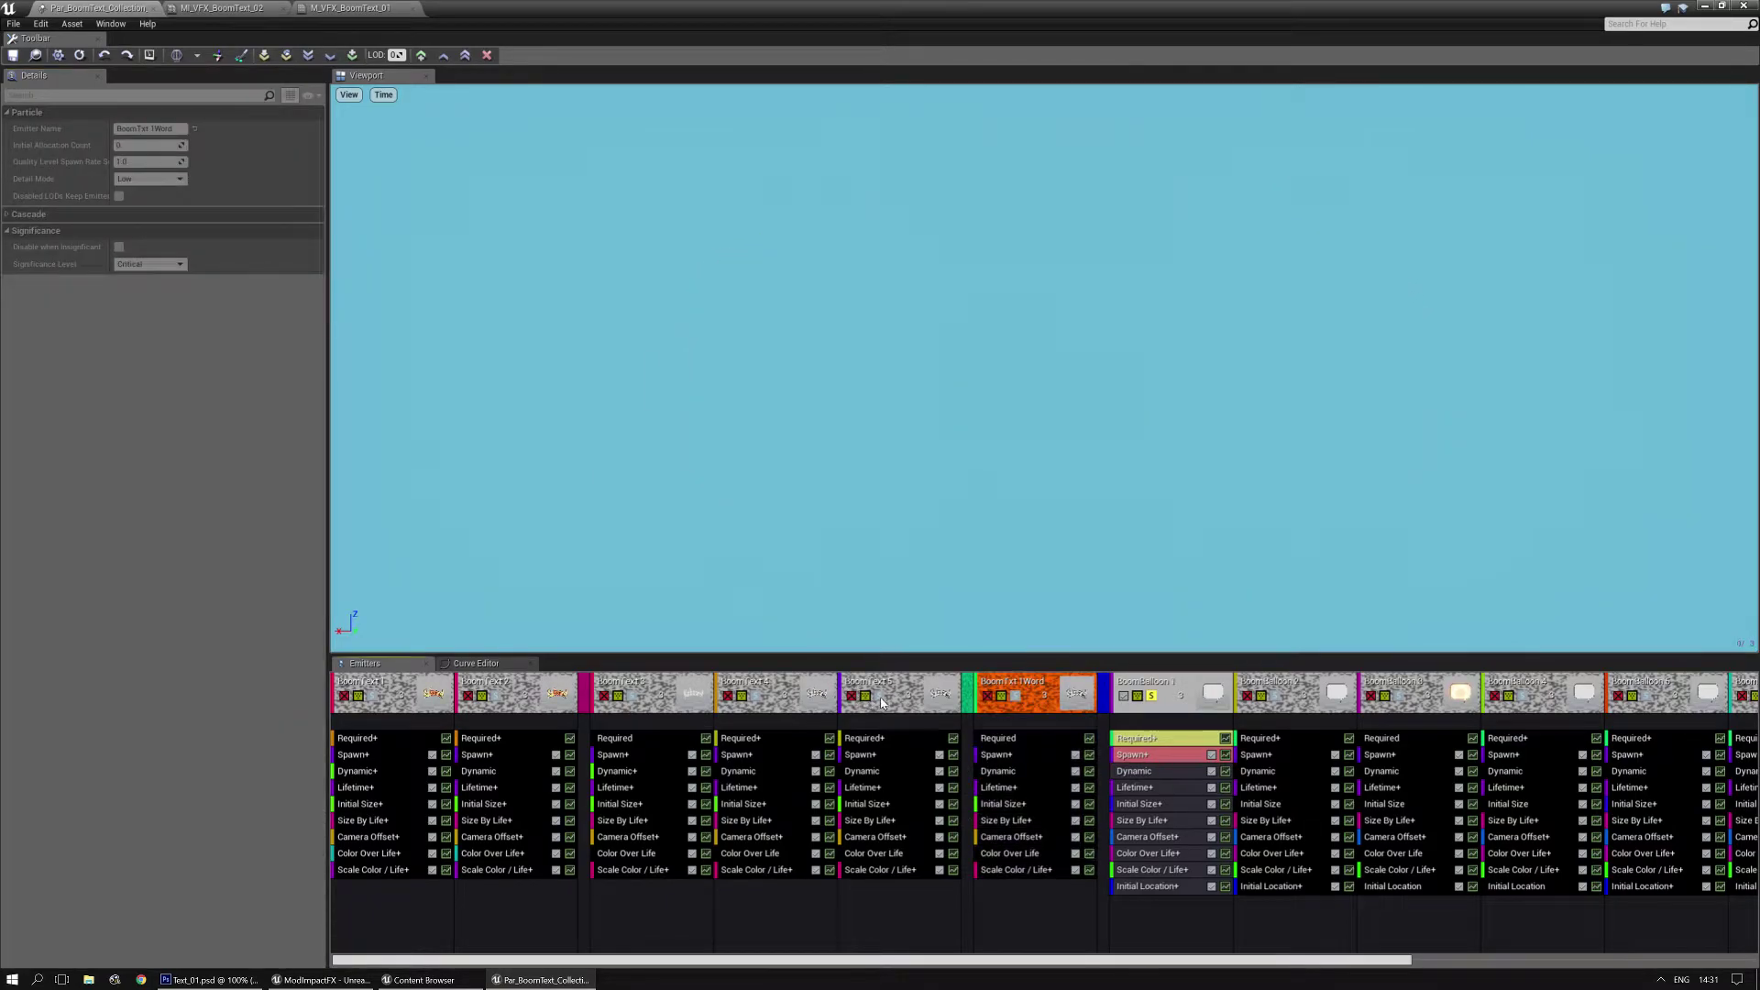
Preview the BoomText 5 emitter's Bam! balloon, then switch to Text_01.psd in Photoshop
left_click(858, 694)
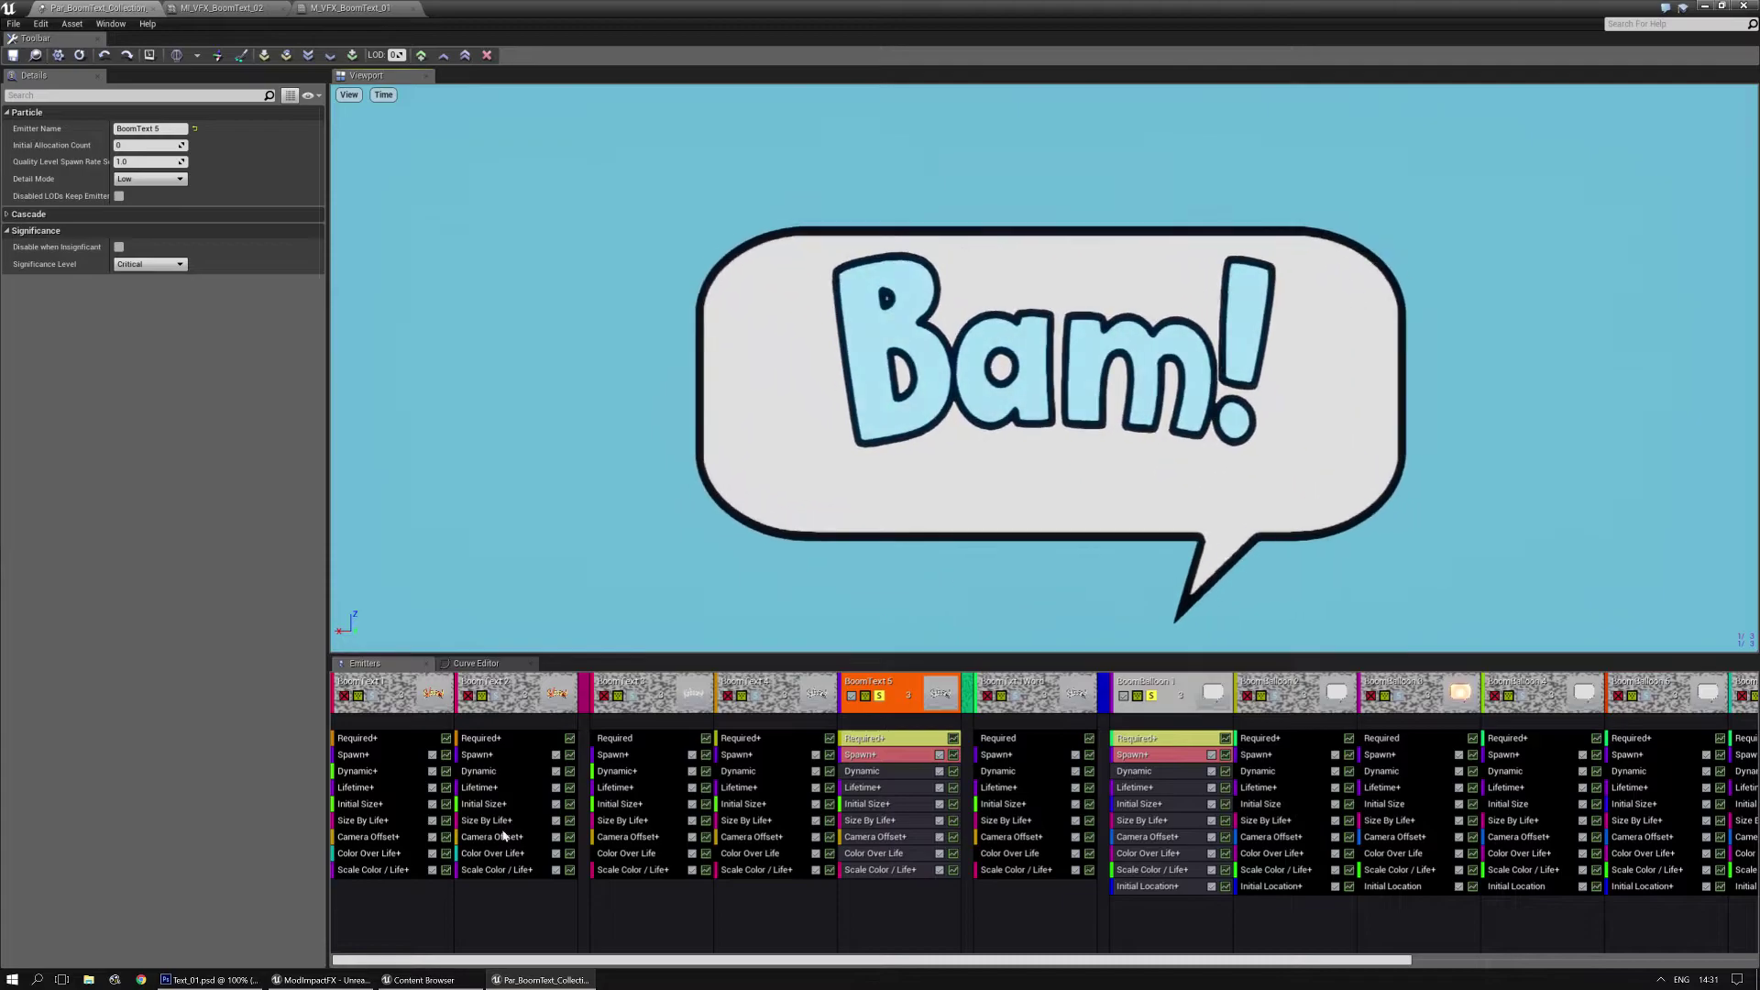
left_click(231, 980)
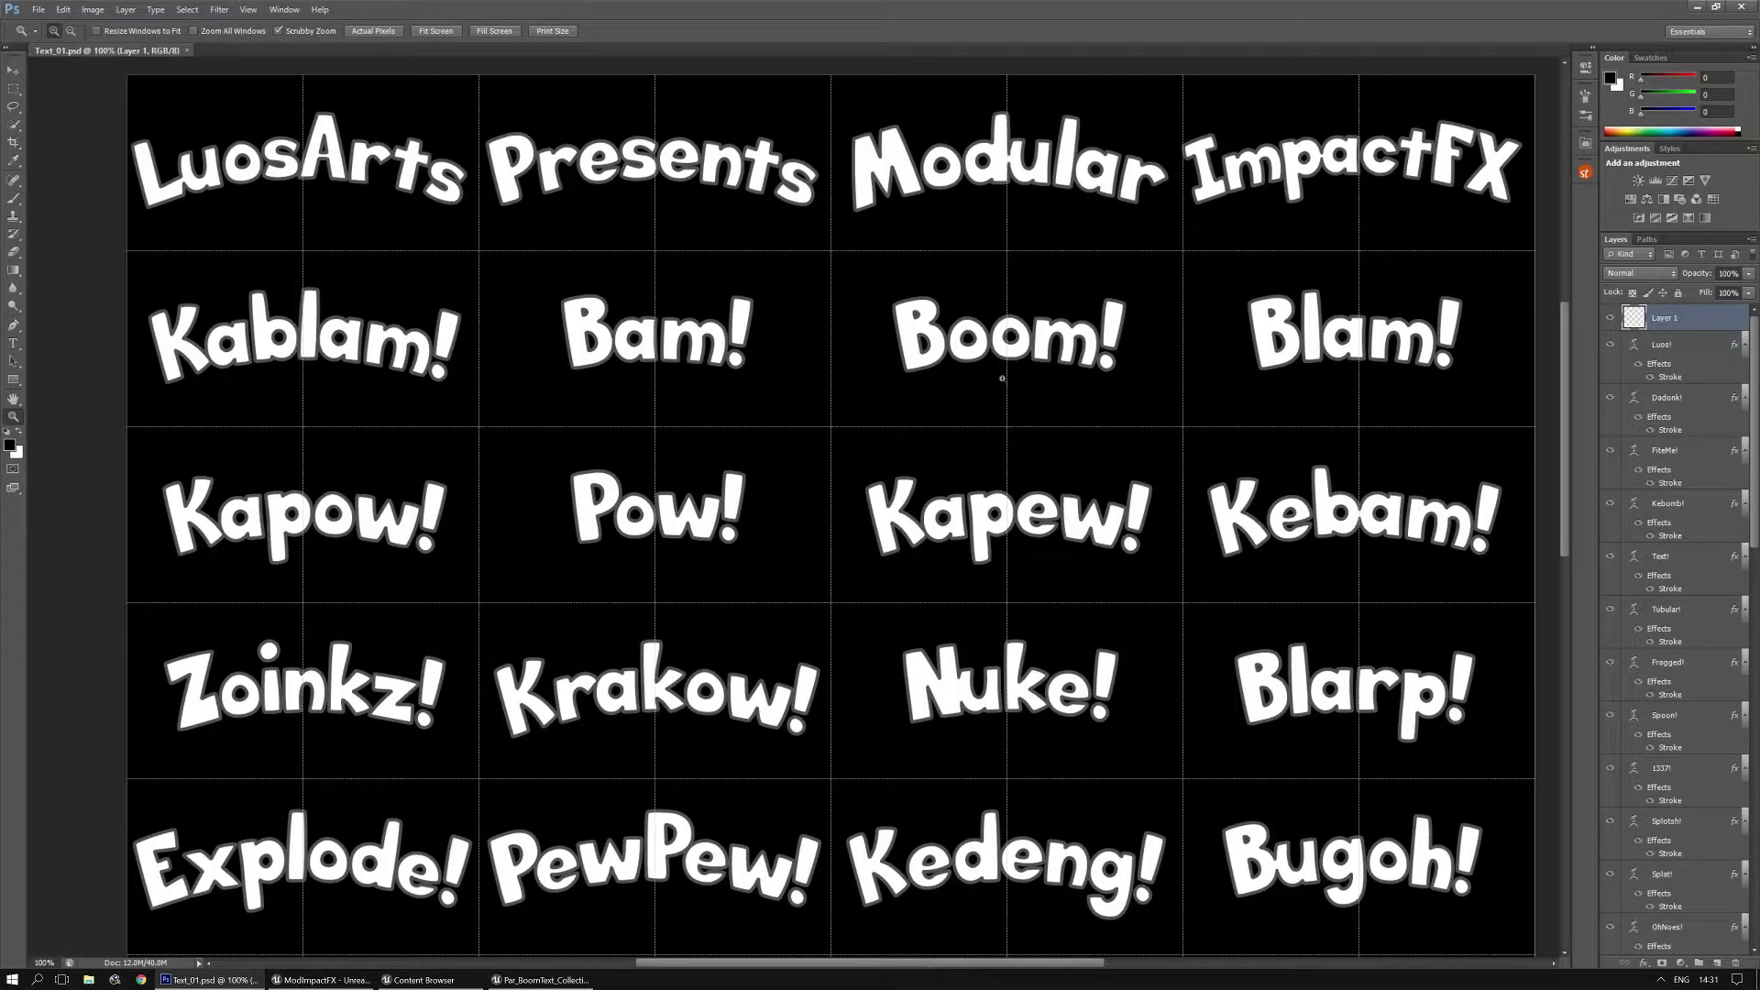
Zoom out in Photoshop to see the full grid of comic words in Text_01.psd
scroll(1003, 381, "down", 3, "alt")
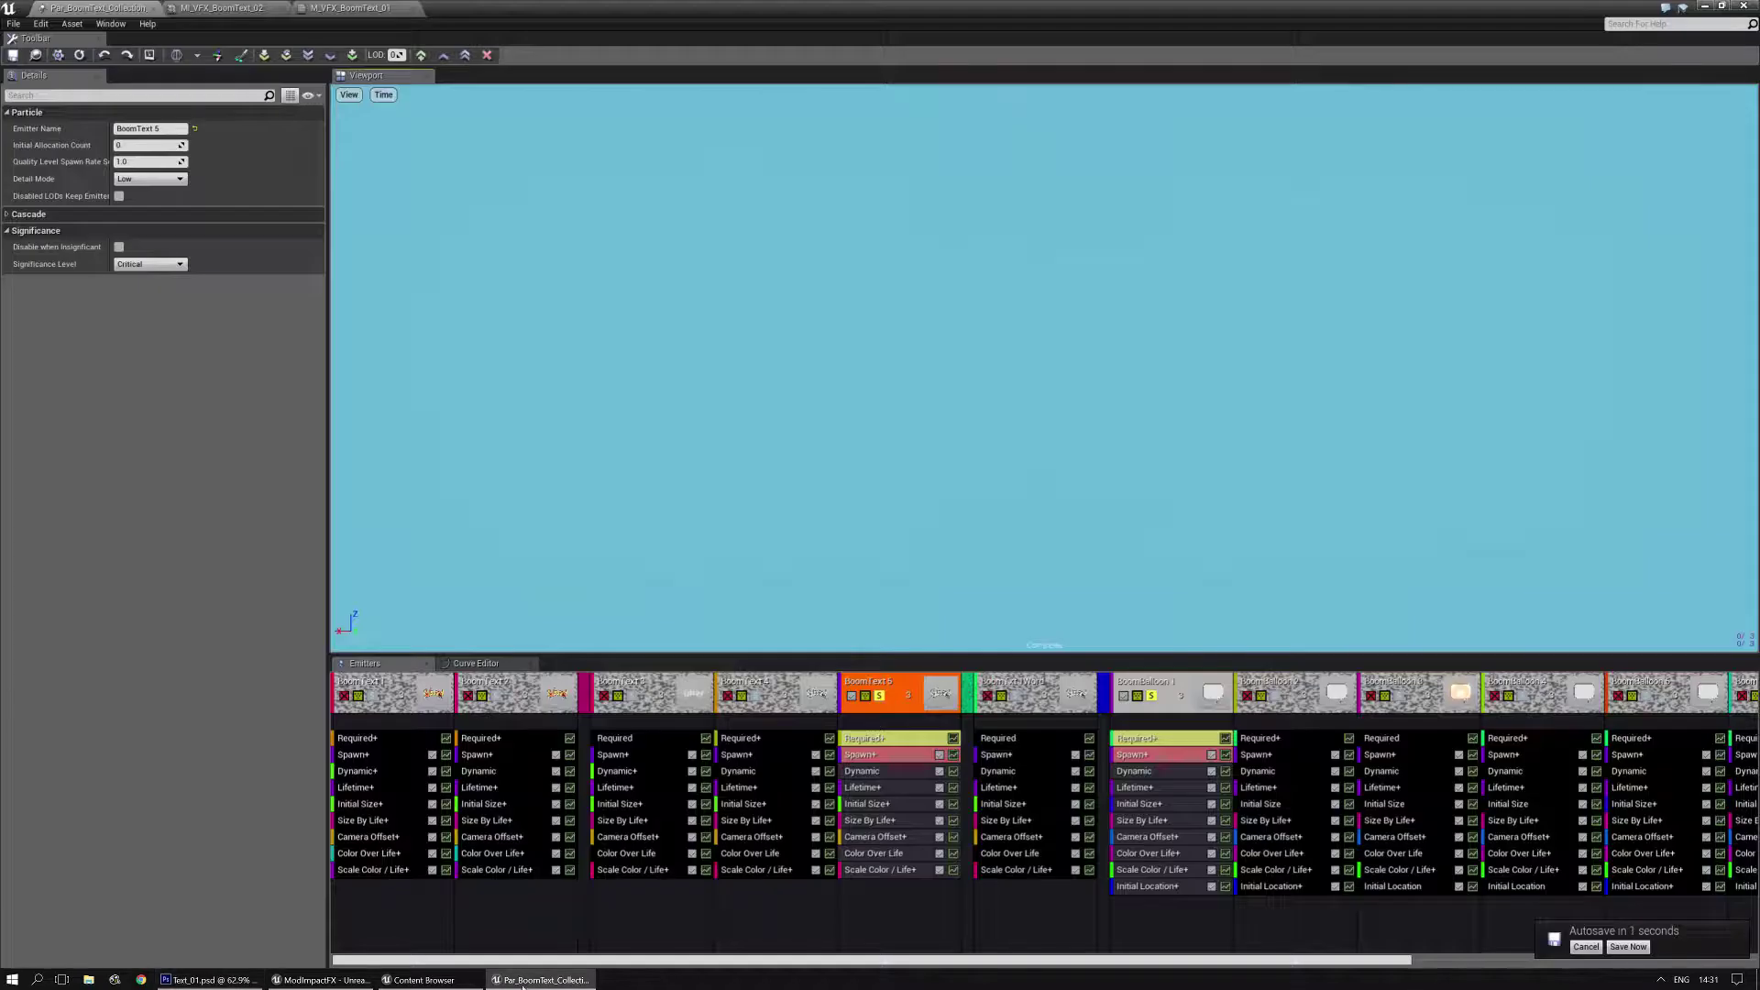
Save, then duplicate the blank example particle system in Examples as Par_ImpactFX_17
key("ctrl+s")
left_click_drag(586, 8, 862, 369)
left_click(702, 357)
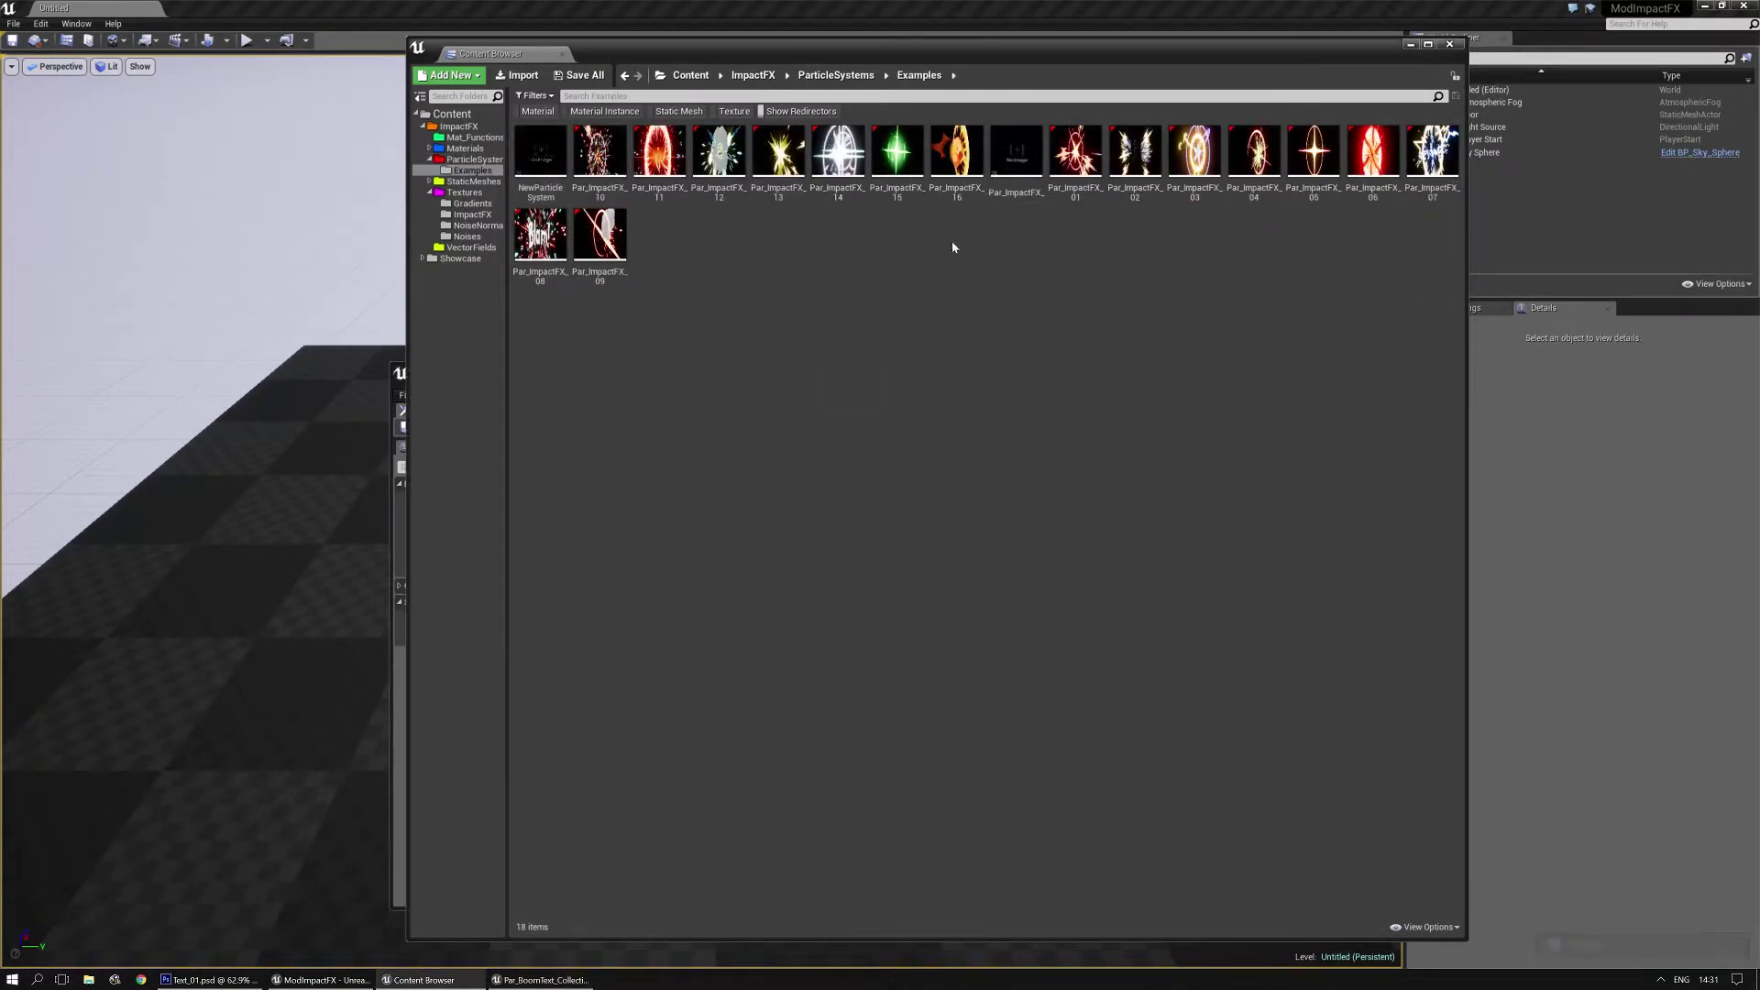
right_click(1018, 154)
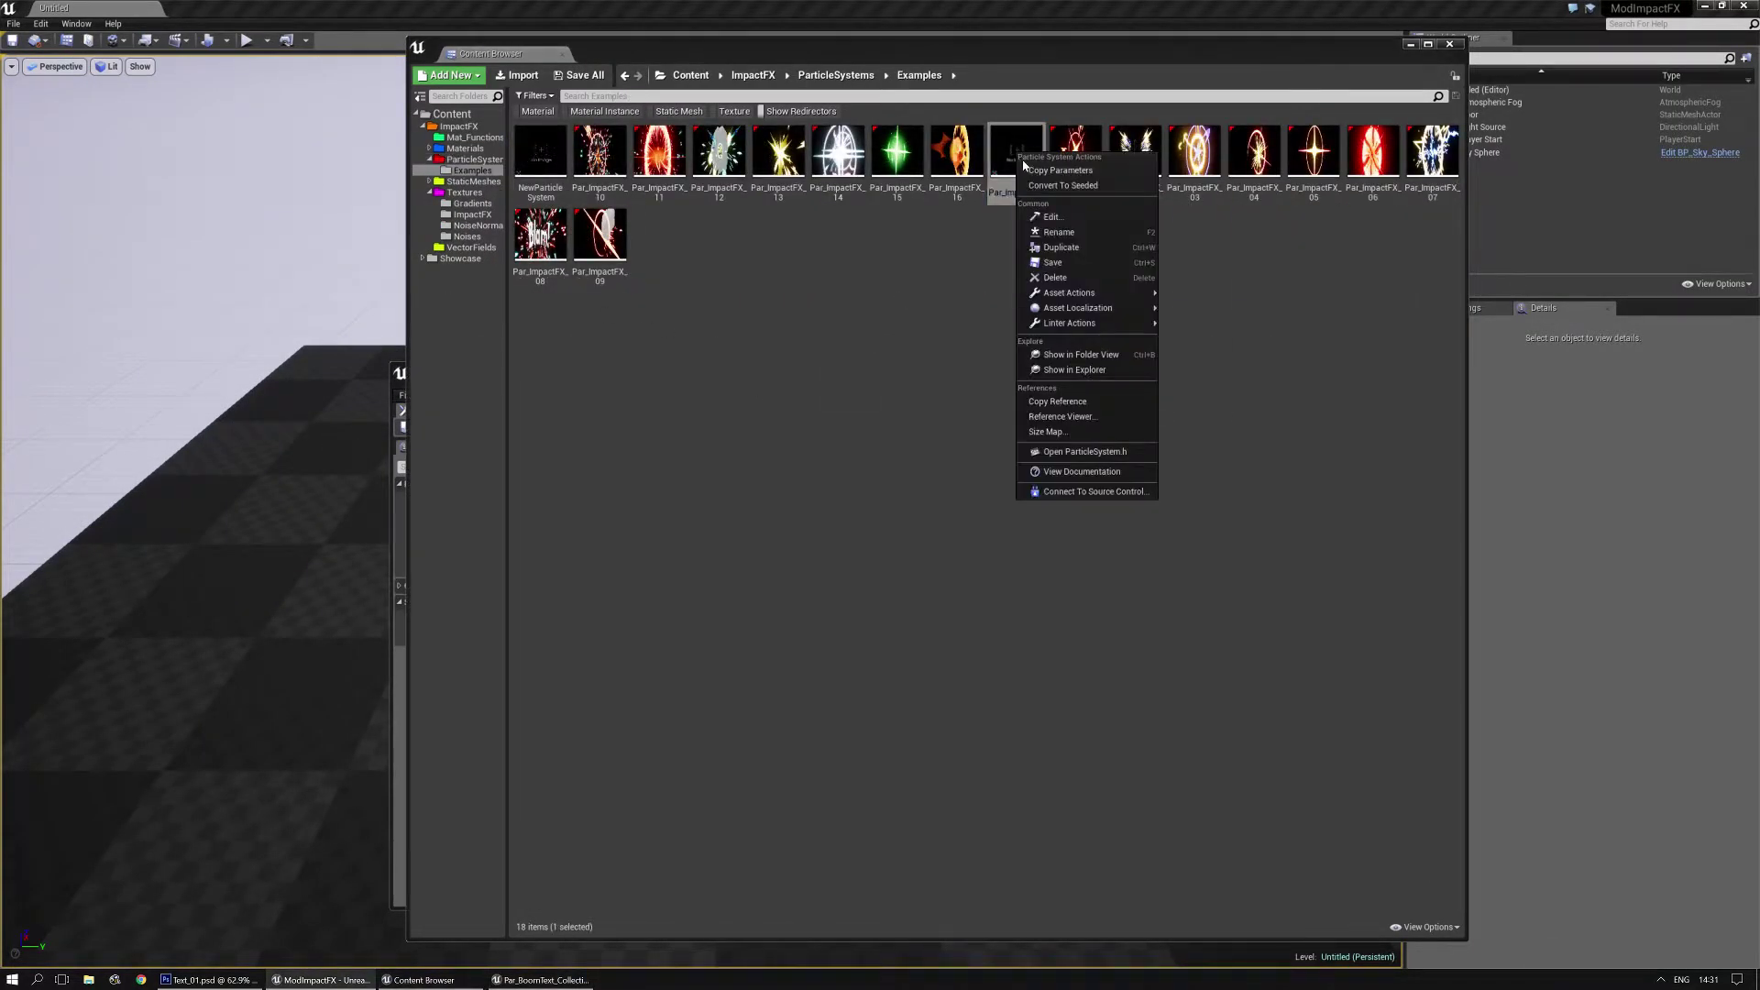
left_click(1101, 248)
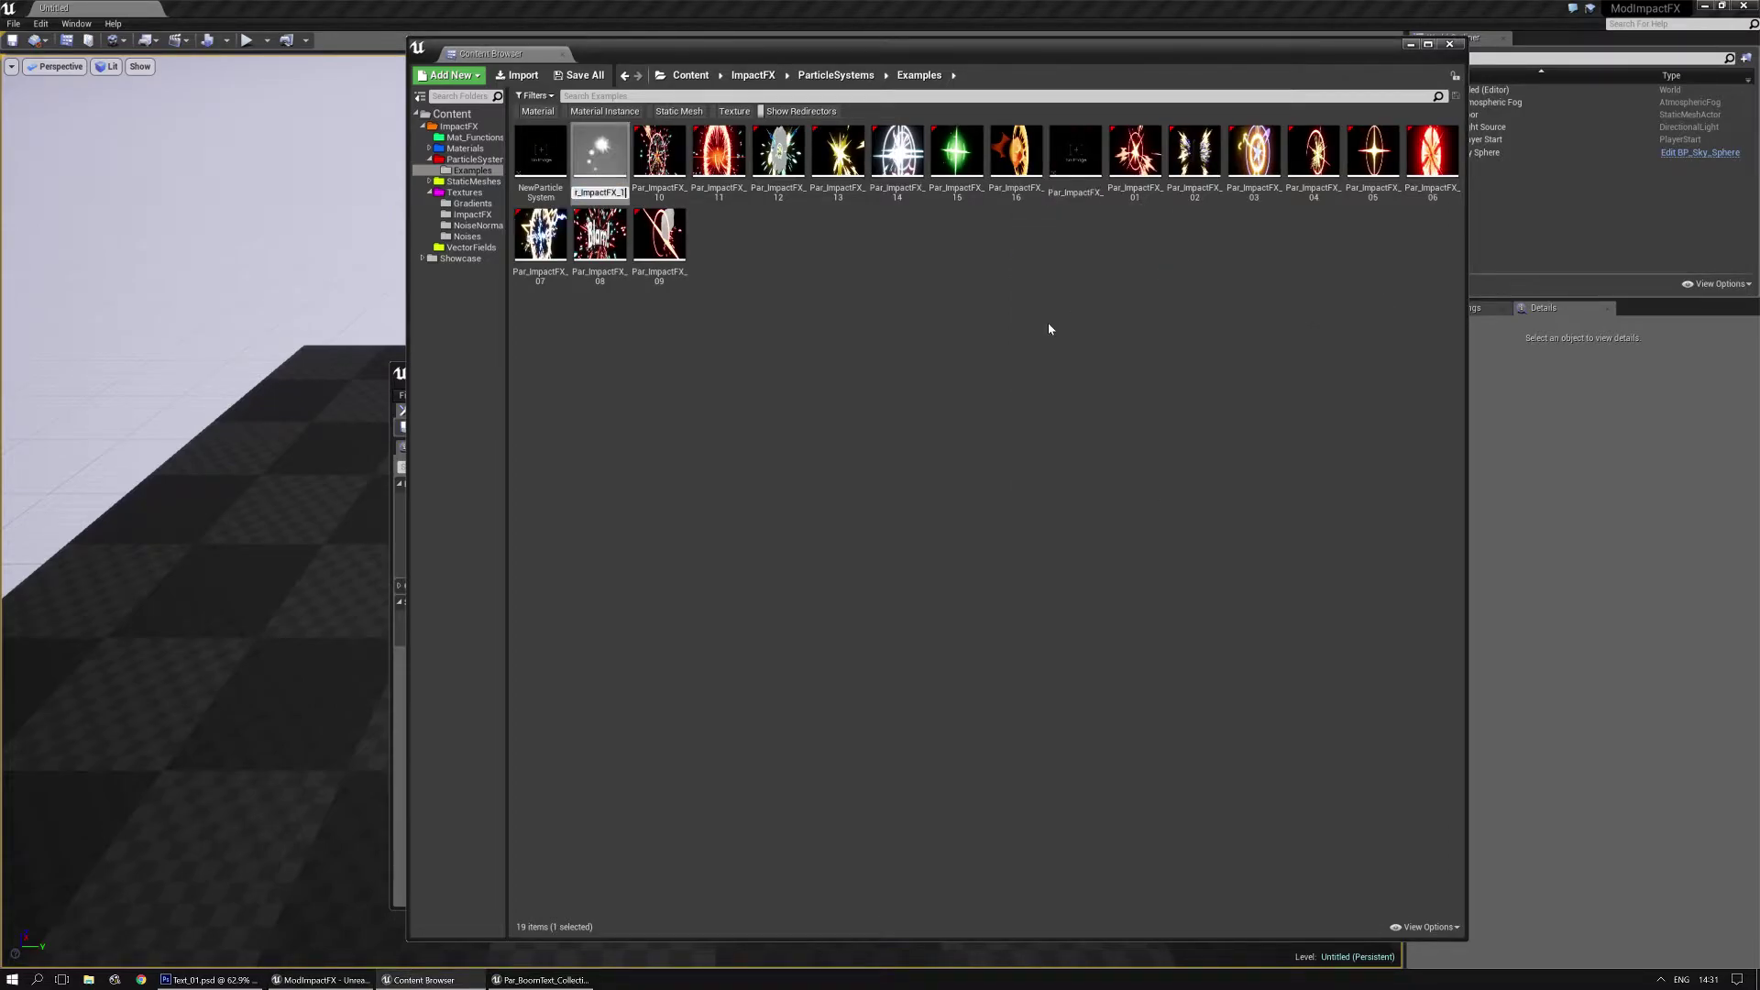
key("Return")
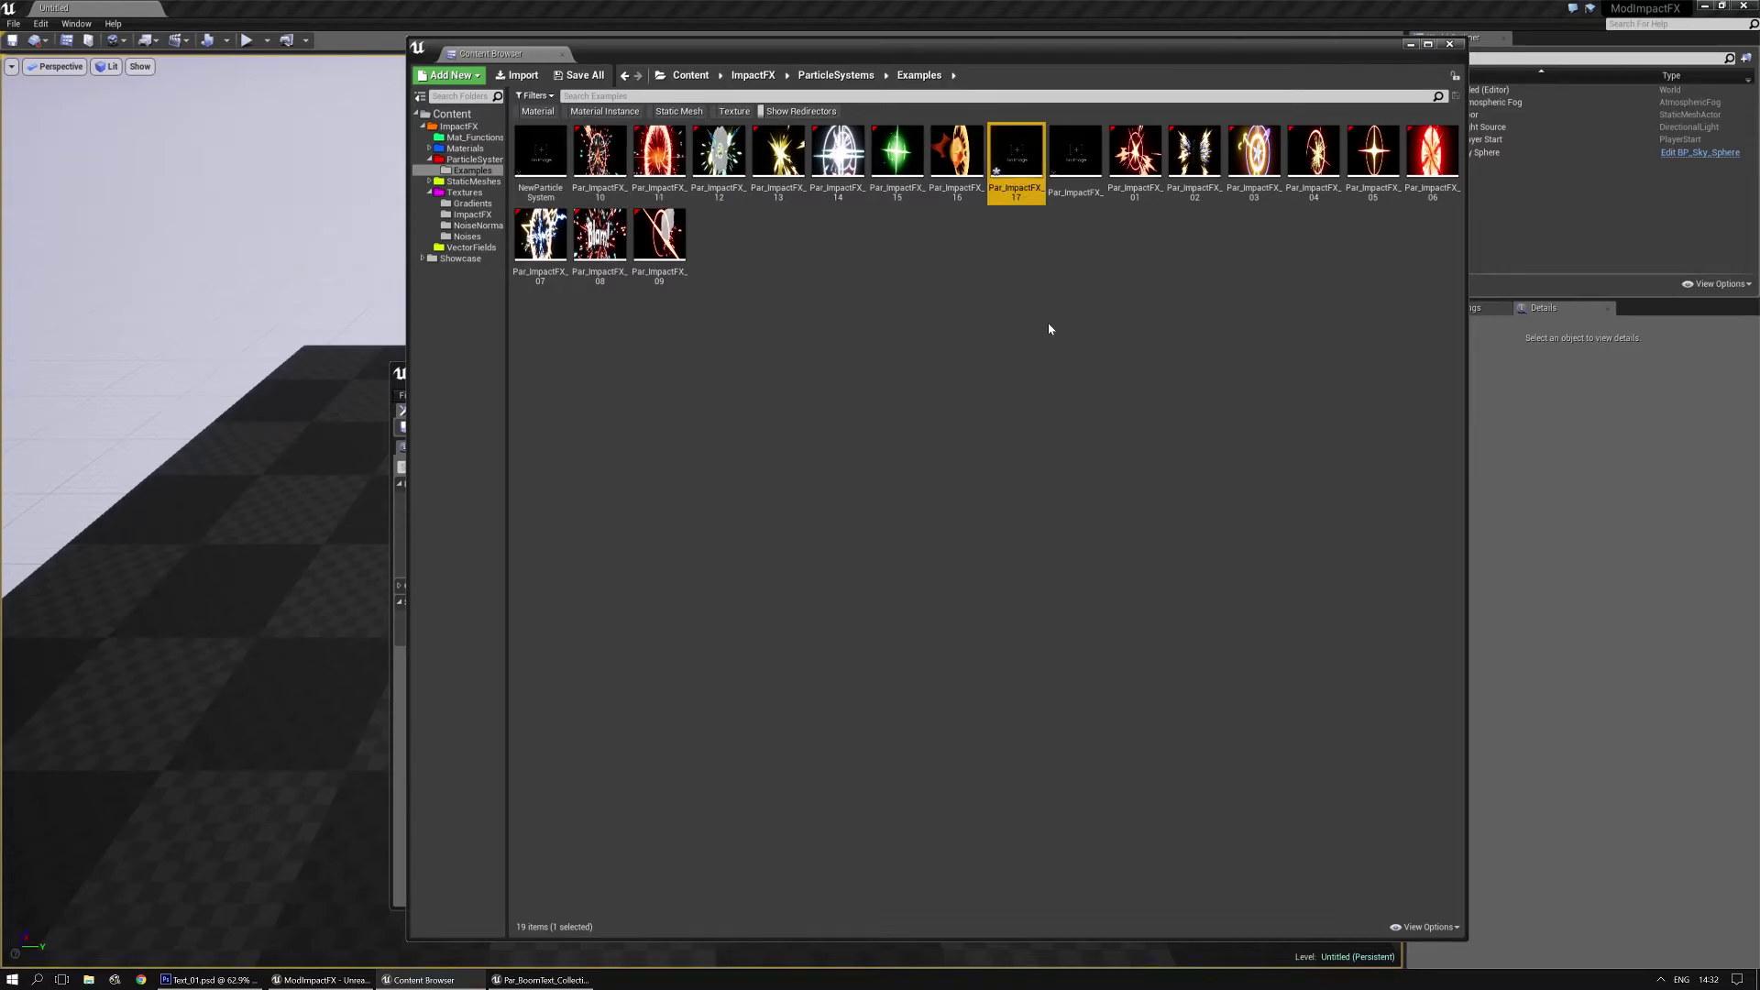
Open Par_ImpactFX_17 in the particle editor and arrange it beside the Content Browser
double_click(989, 154)
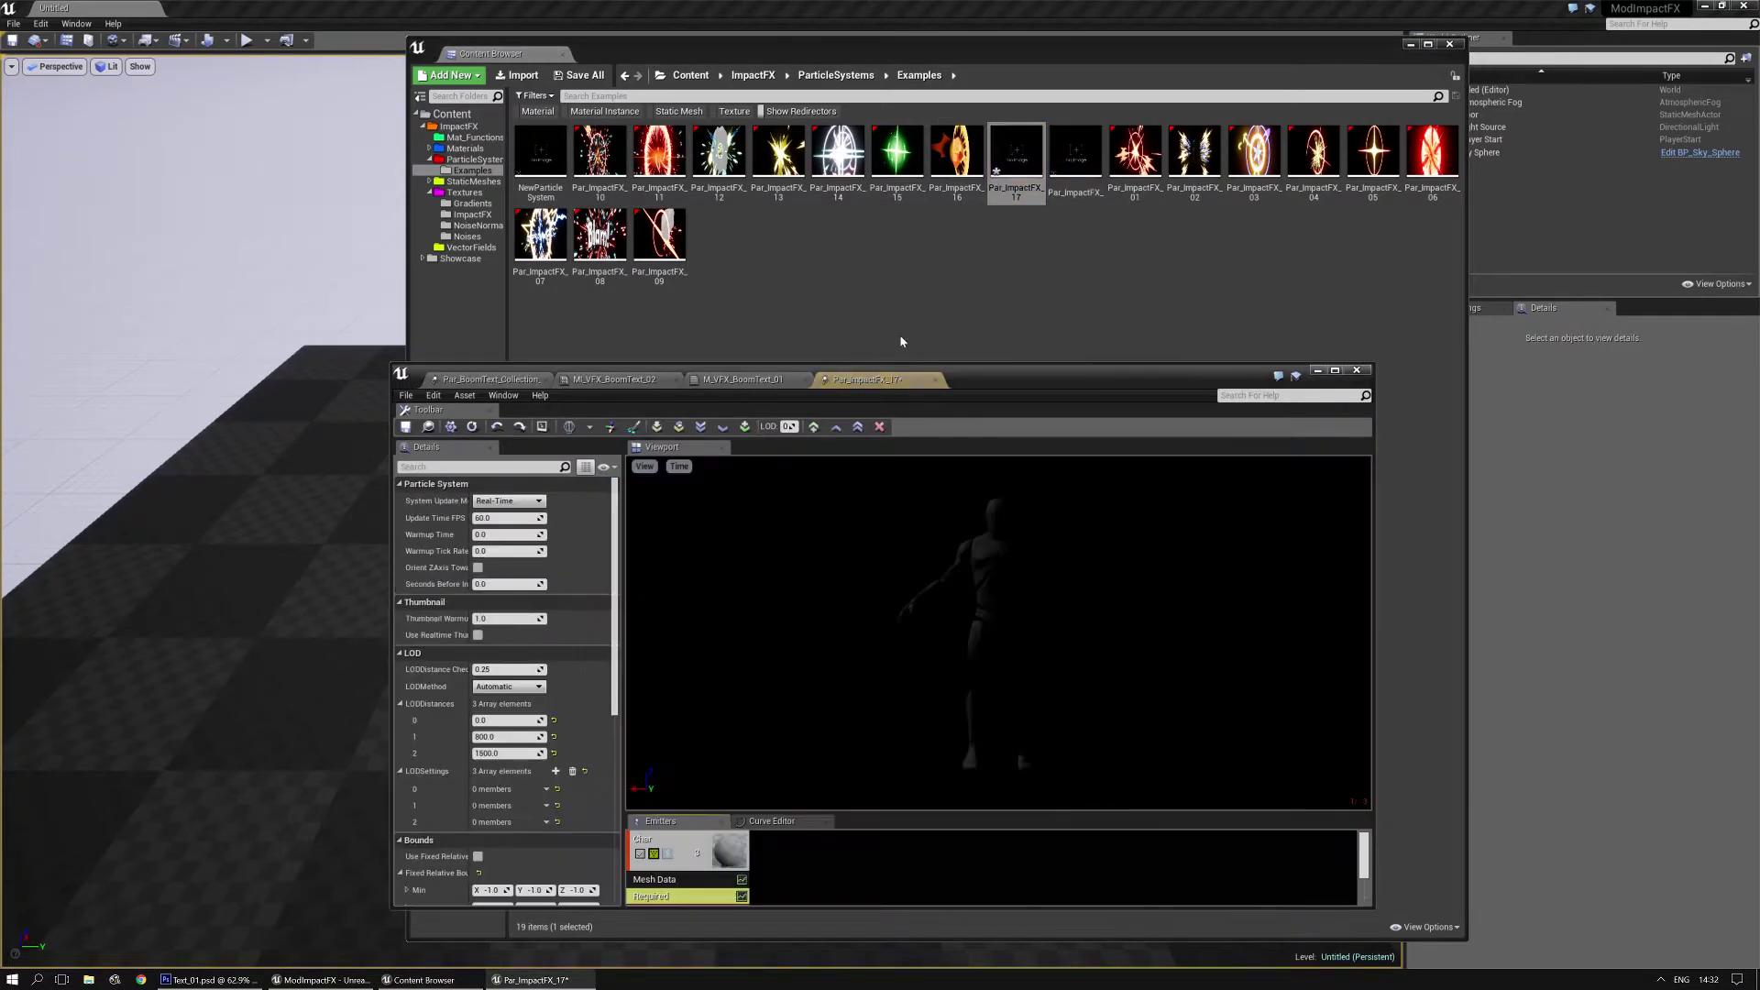
left_click_drag(1054, 372, 886, 337)
left_click(1162, 268)
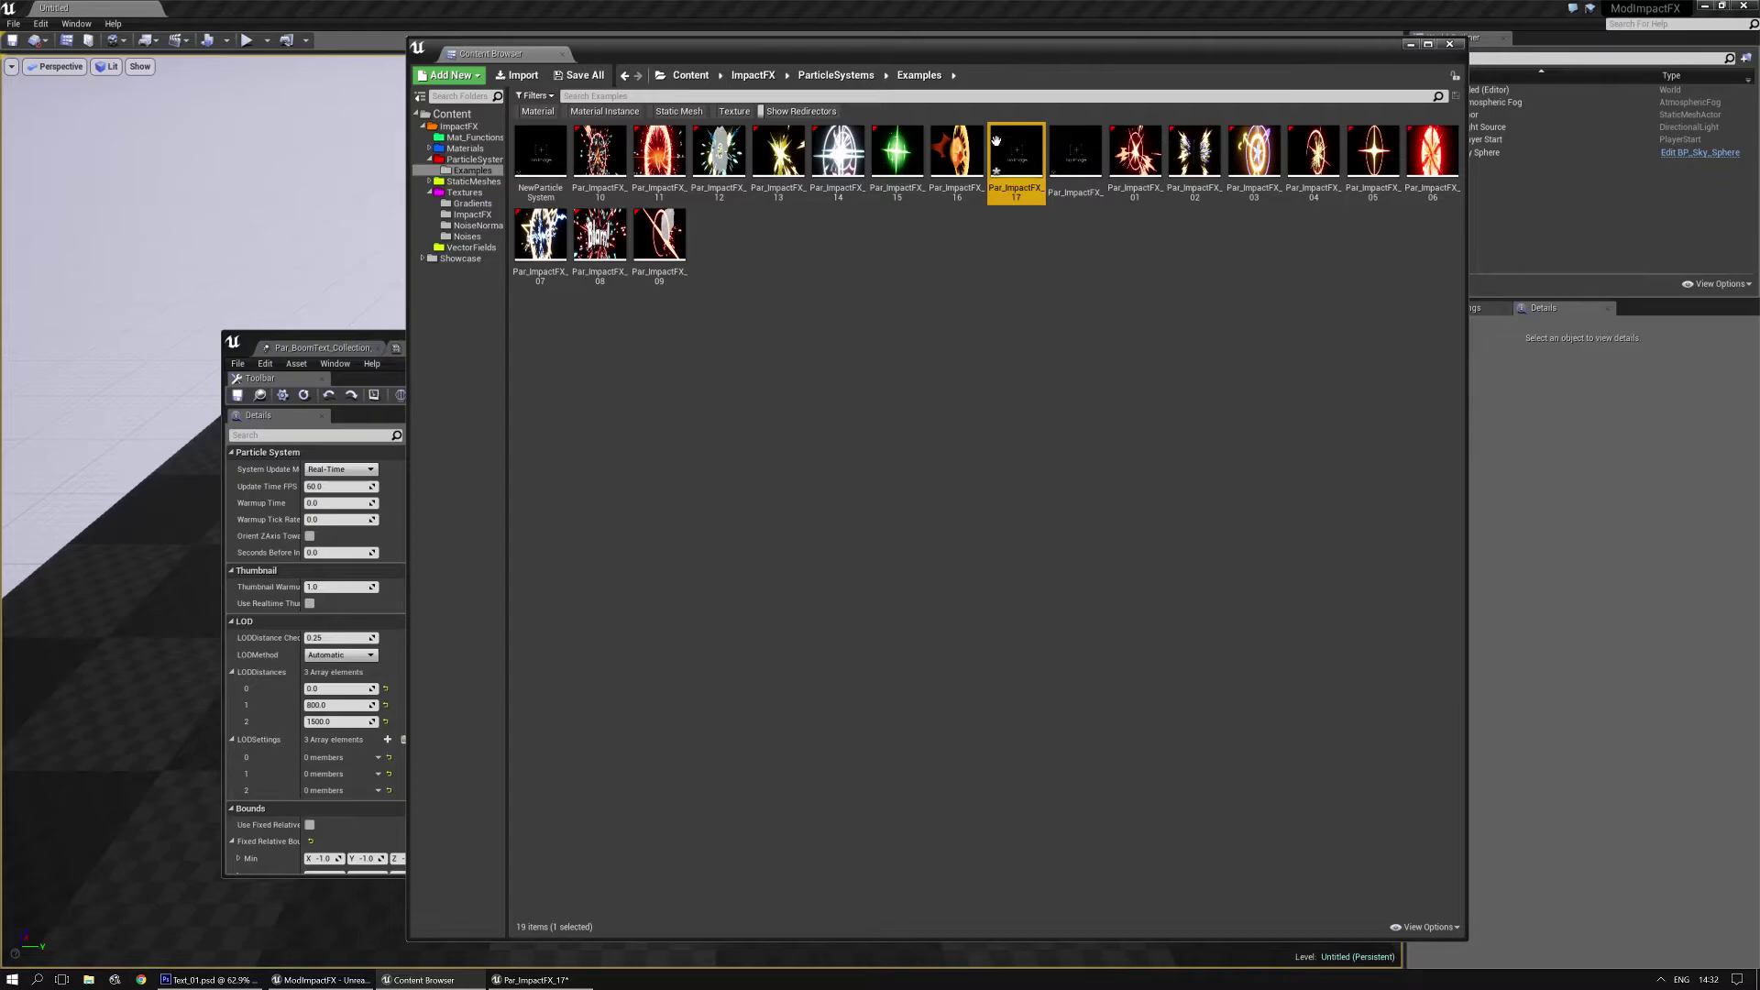
left_click_drag(1037, 60, 1187, 75)
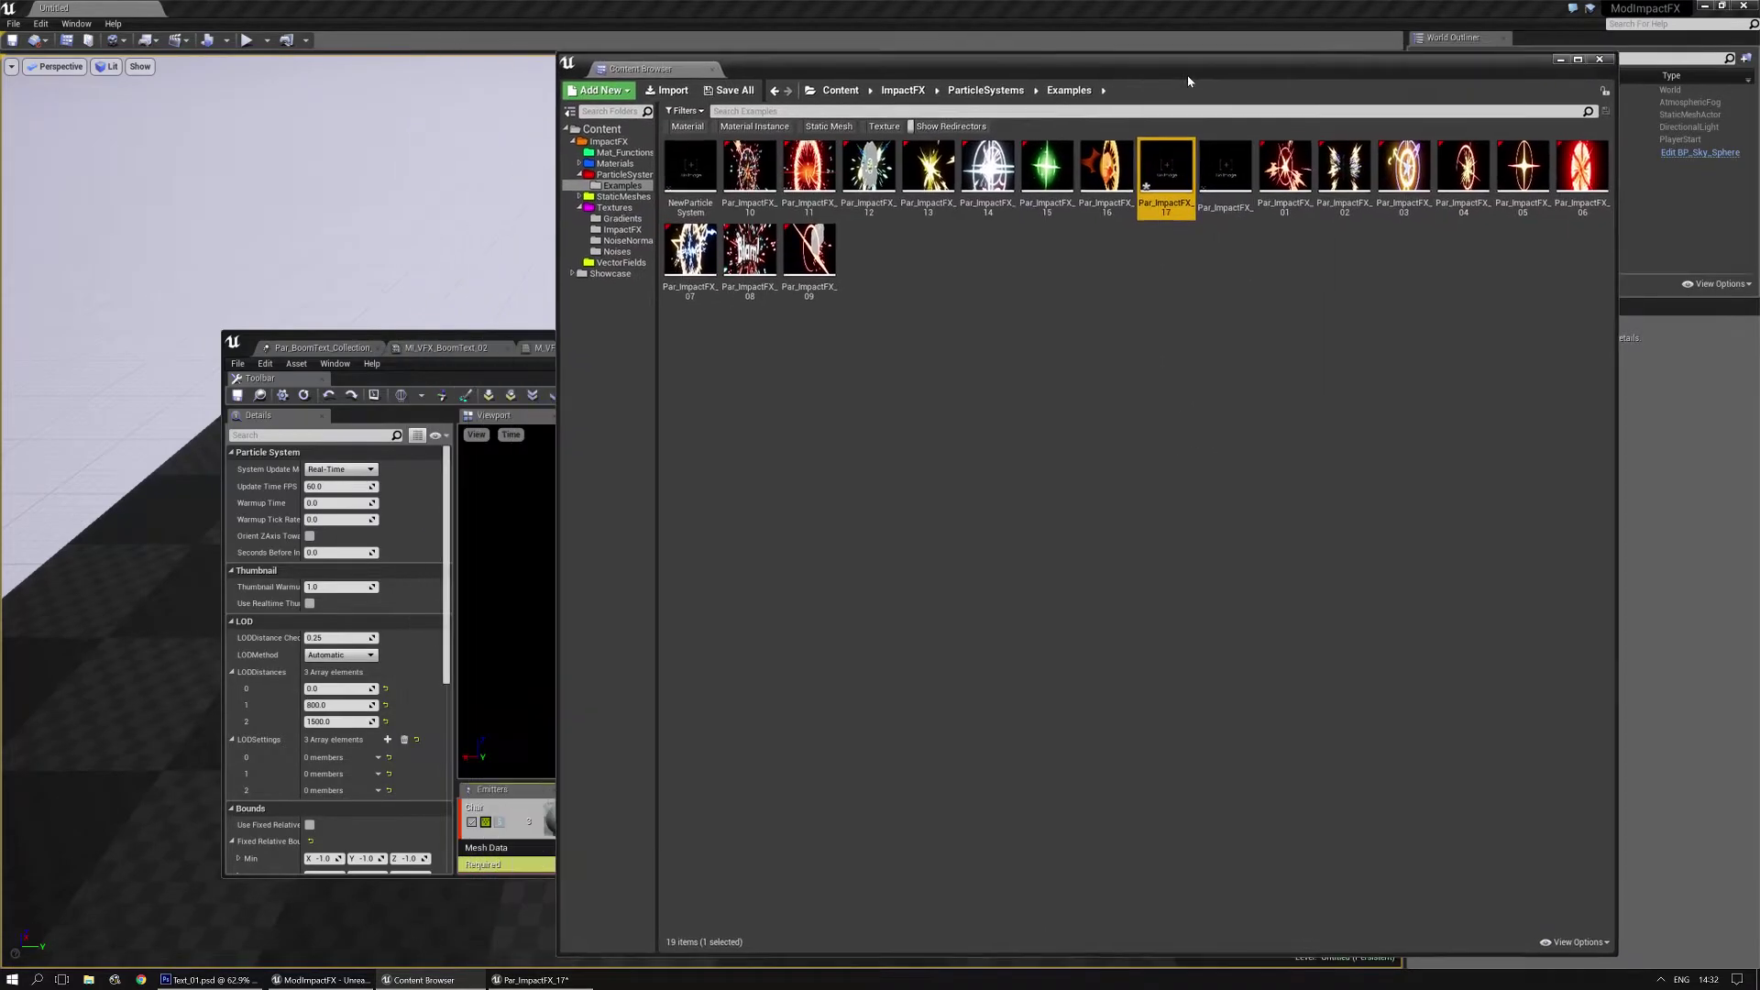
left_click(422, 343)
Close both BoomText material tabs and maximize the Par_BoomText_Collection editor
left_click(440, 348)
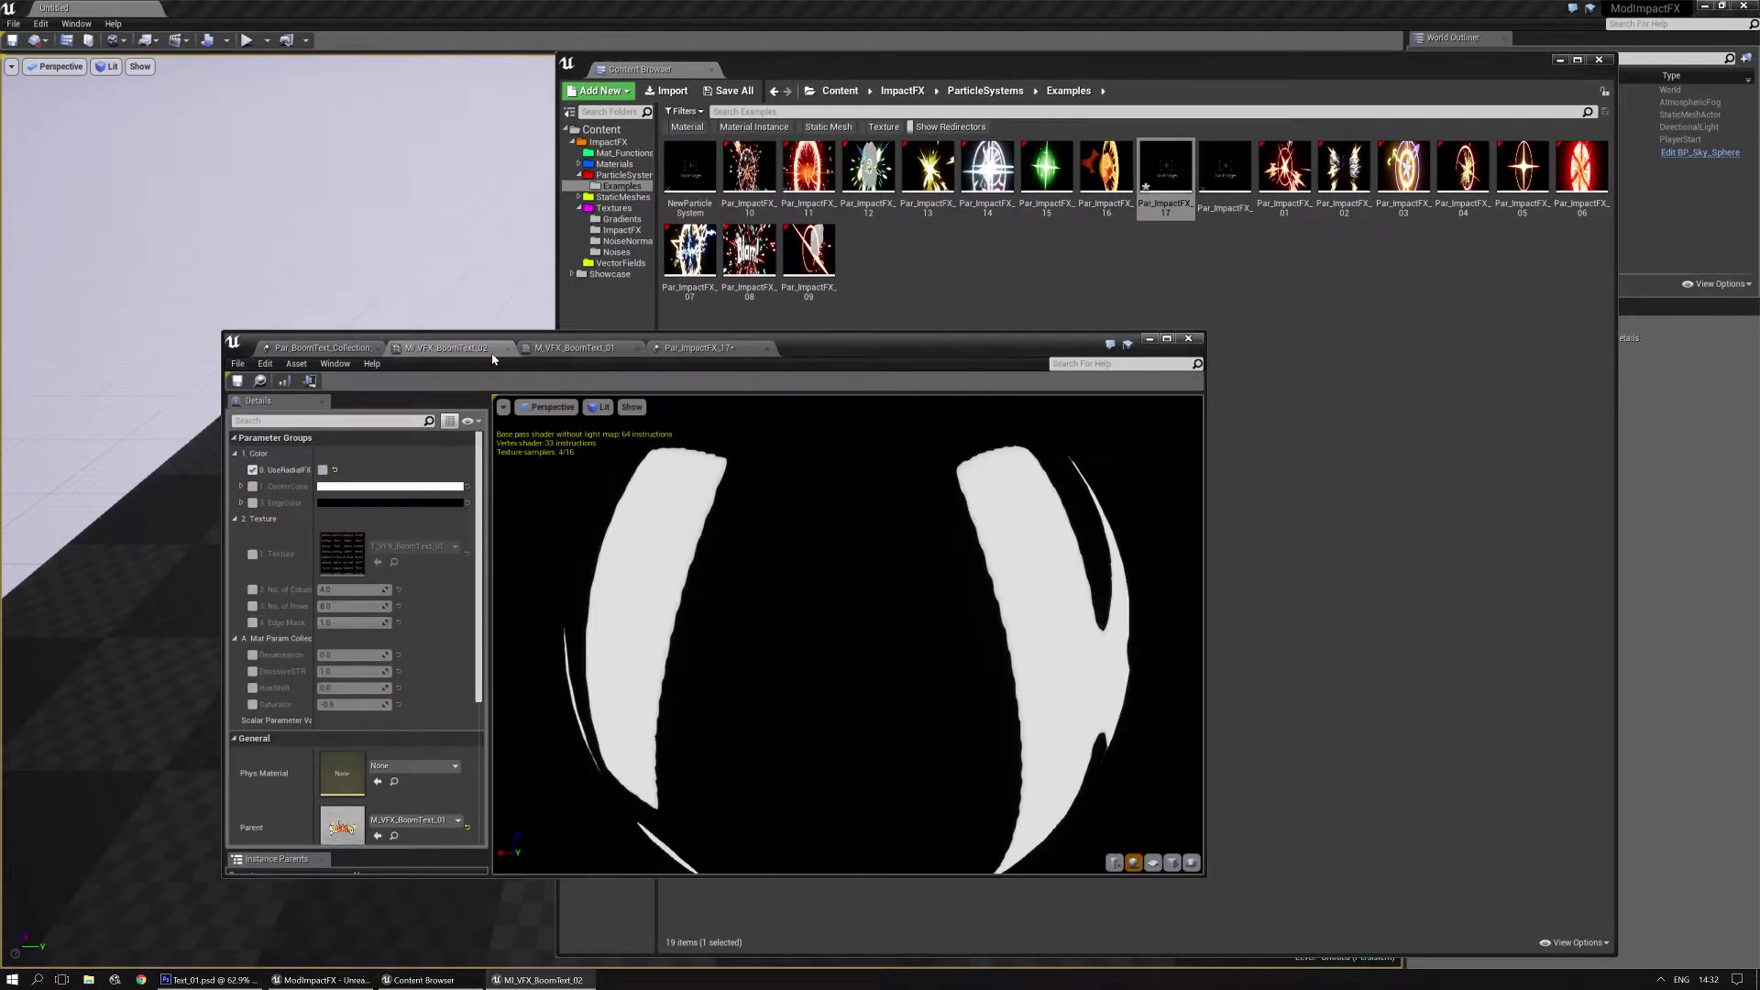
left_click(508, 348)
left_click(507, 348)
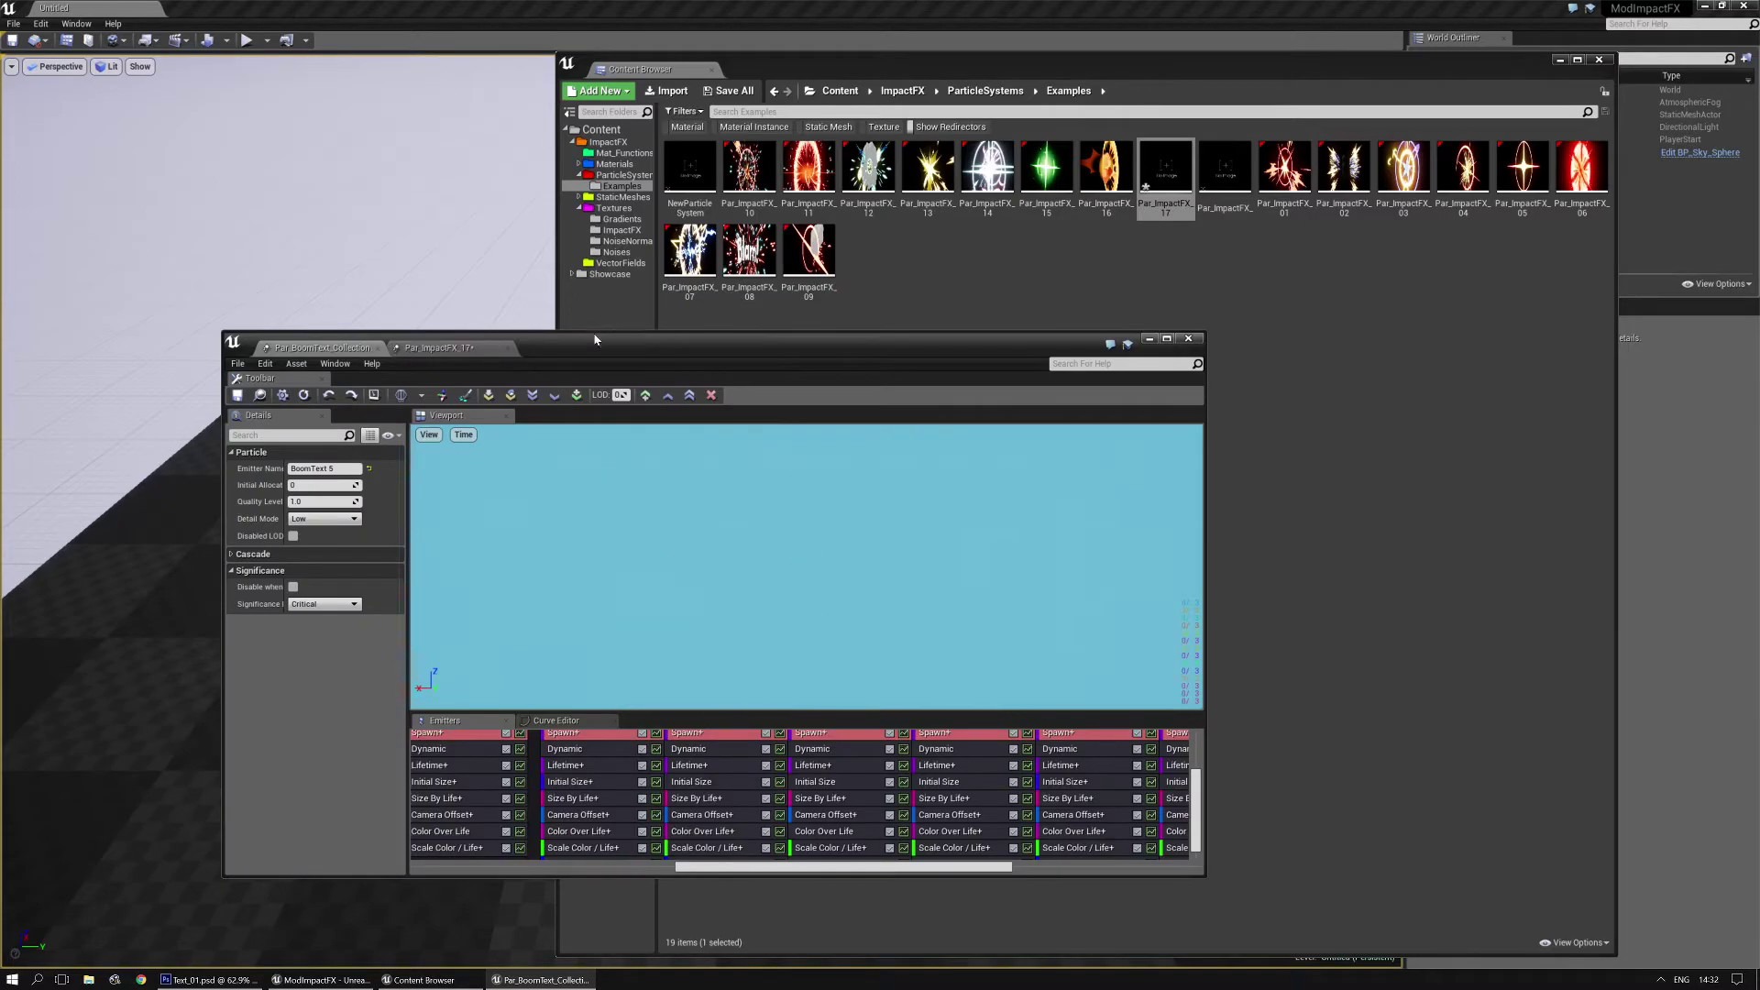
left_click_drag(595, 356, 614, 142)
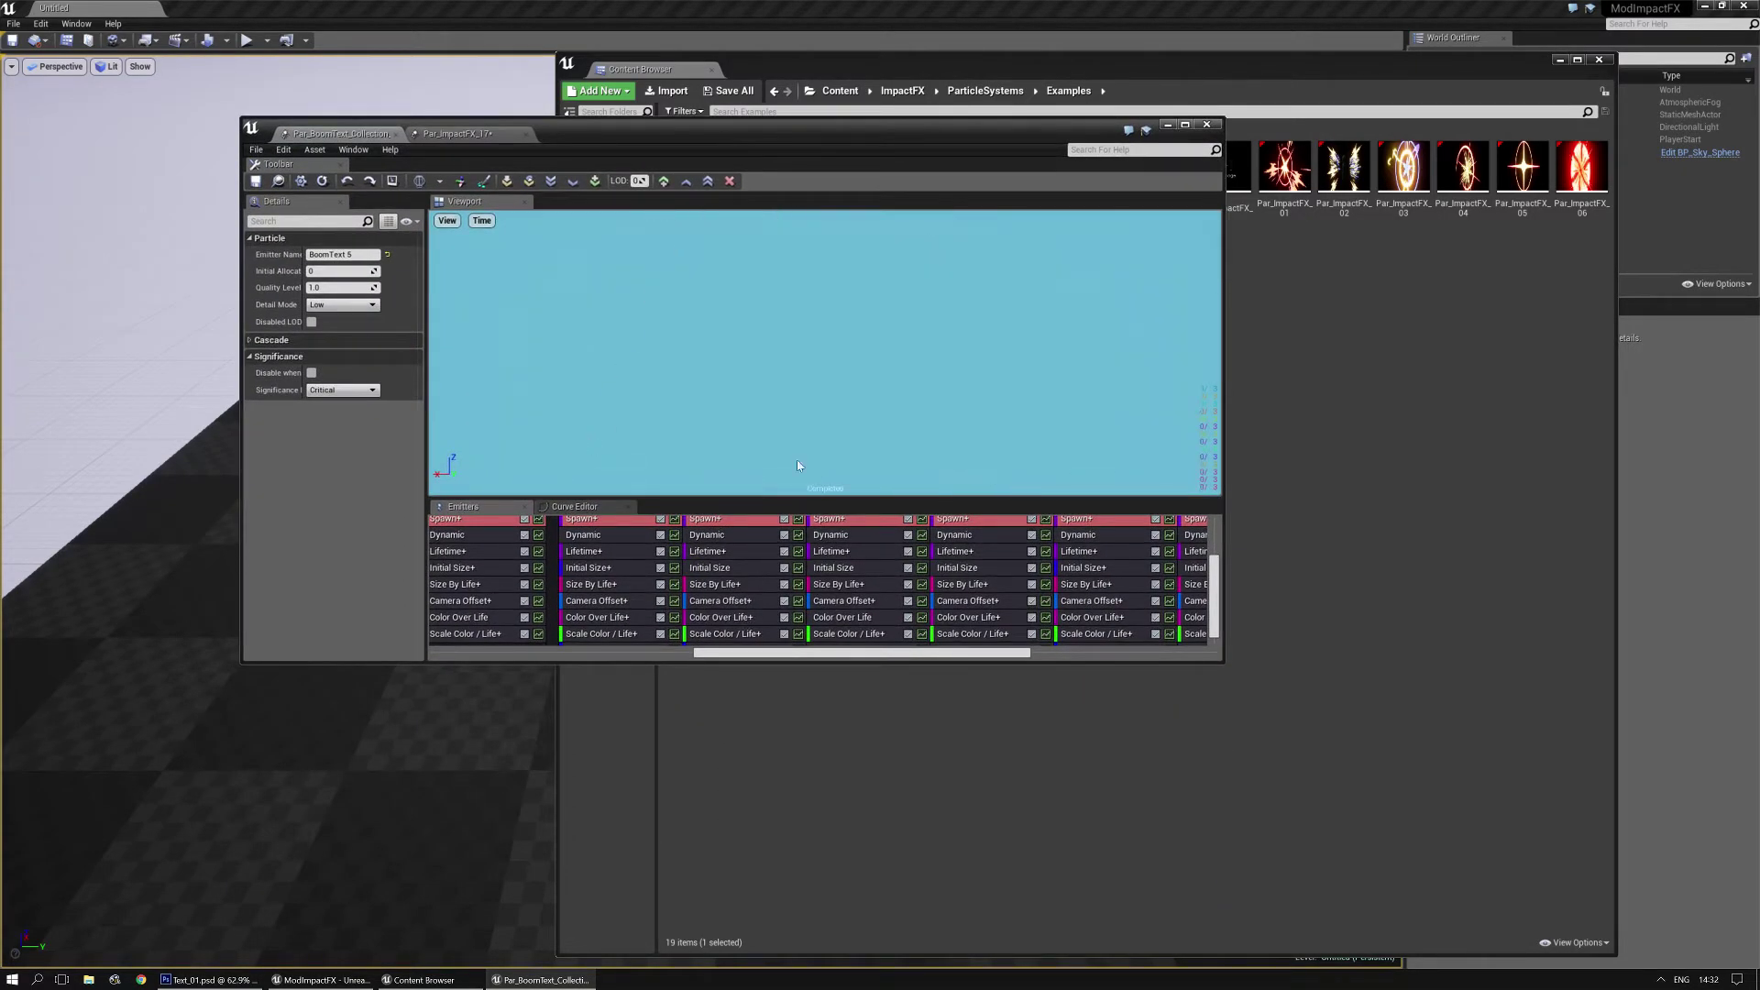
double_click(869, 130)
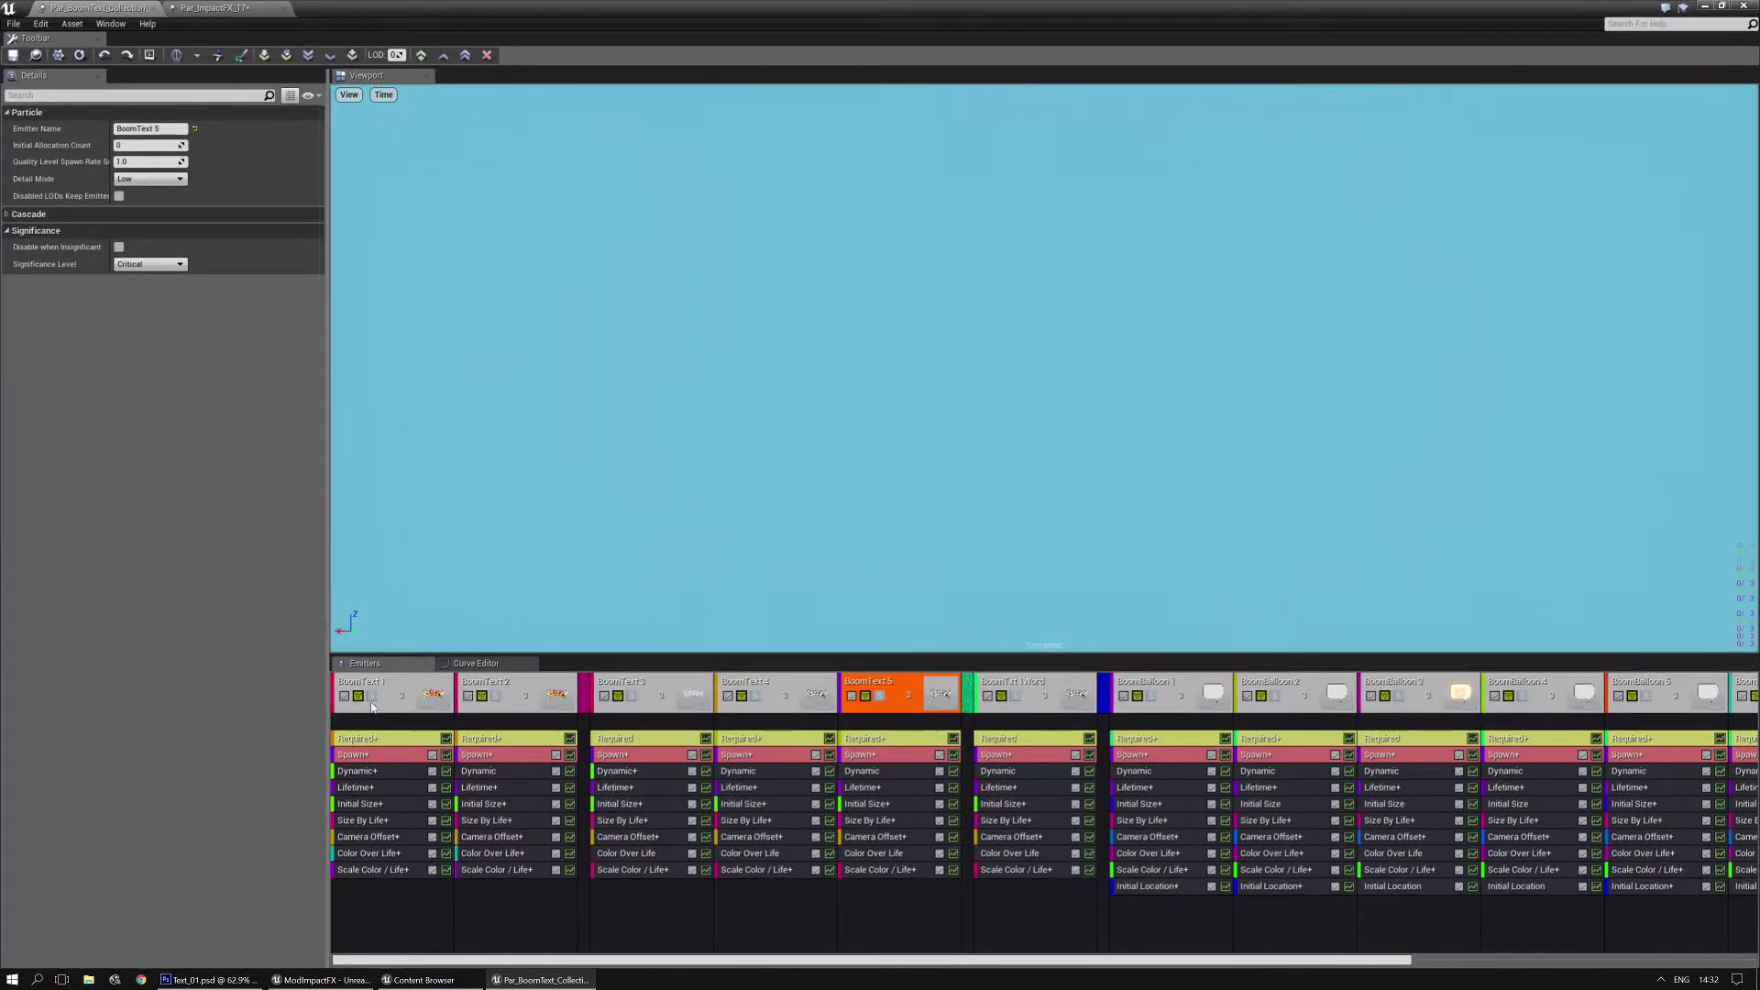
Preview BoomText 1 in solo, then export the BoomText 1 emitter via Emitter > Export Emitter
left_click(373, 697)
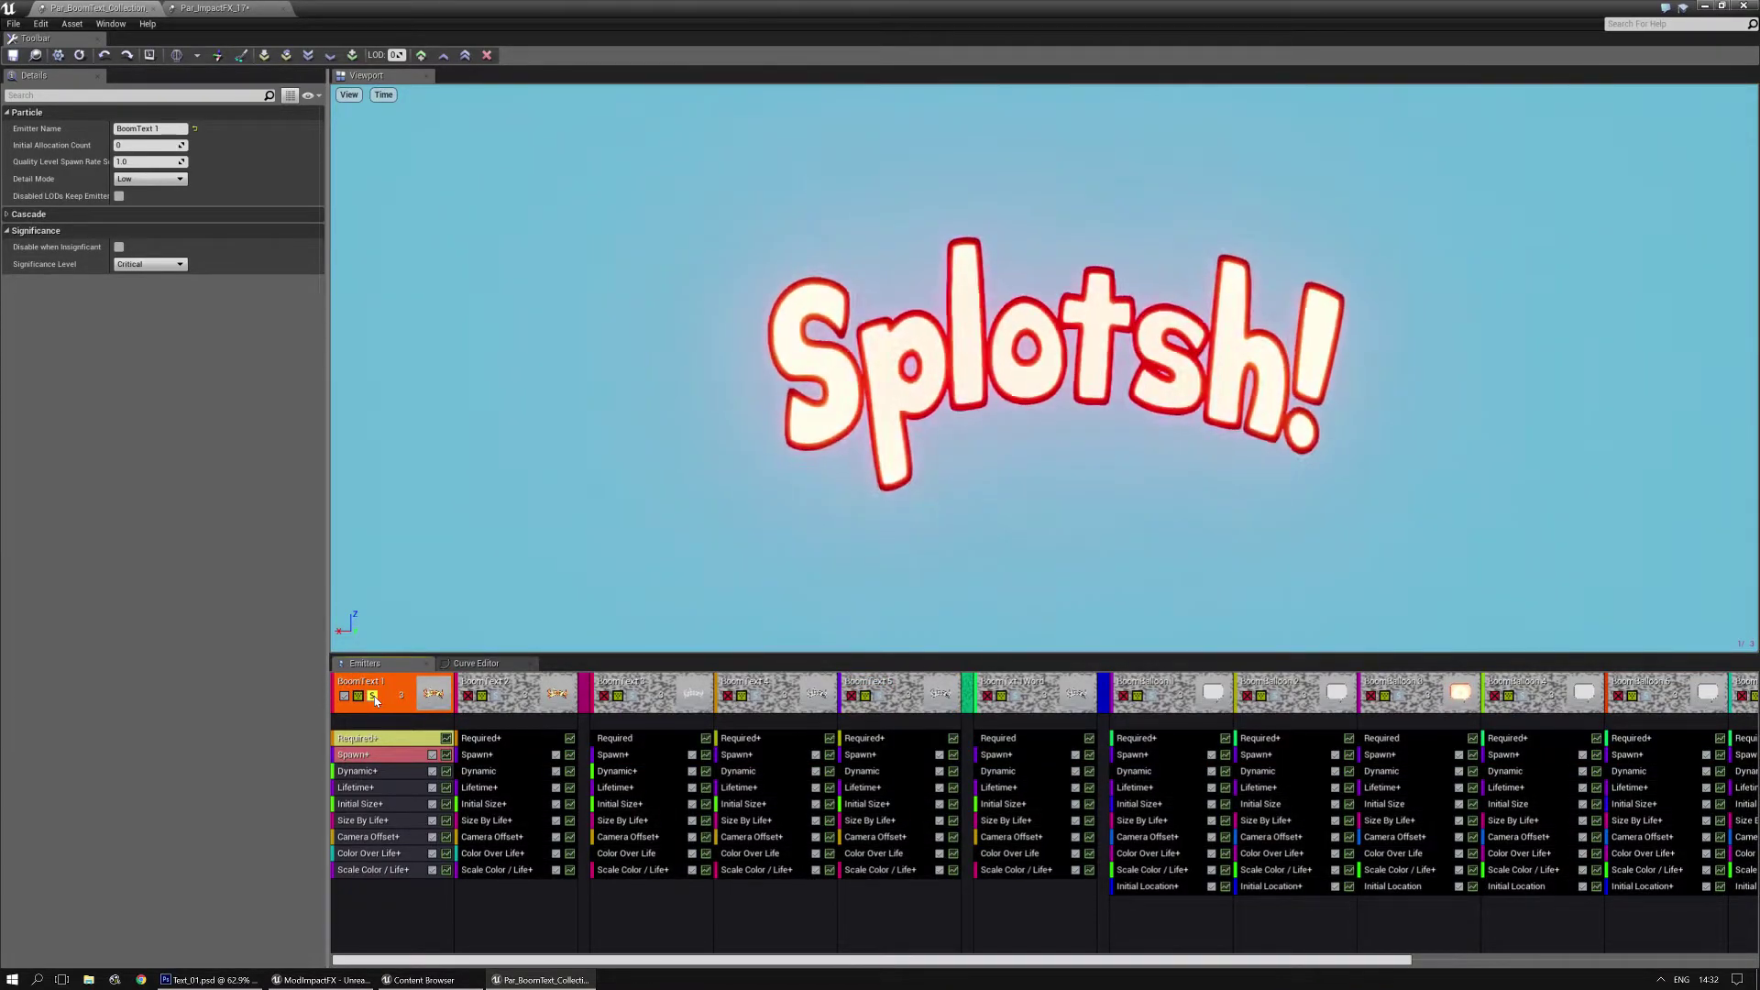
left_click(374, 698)
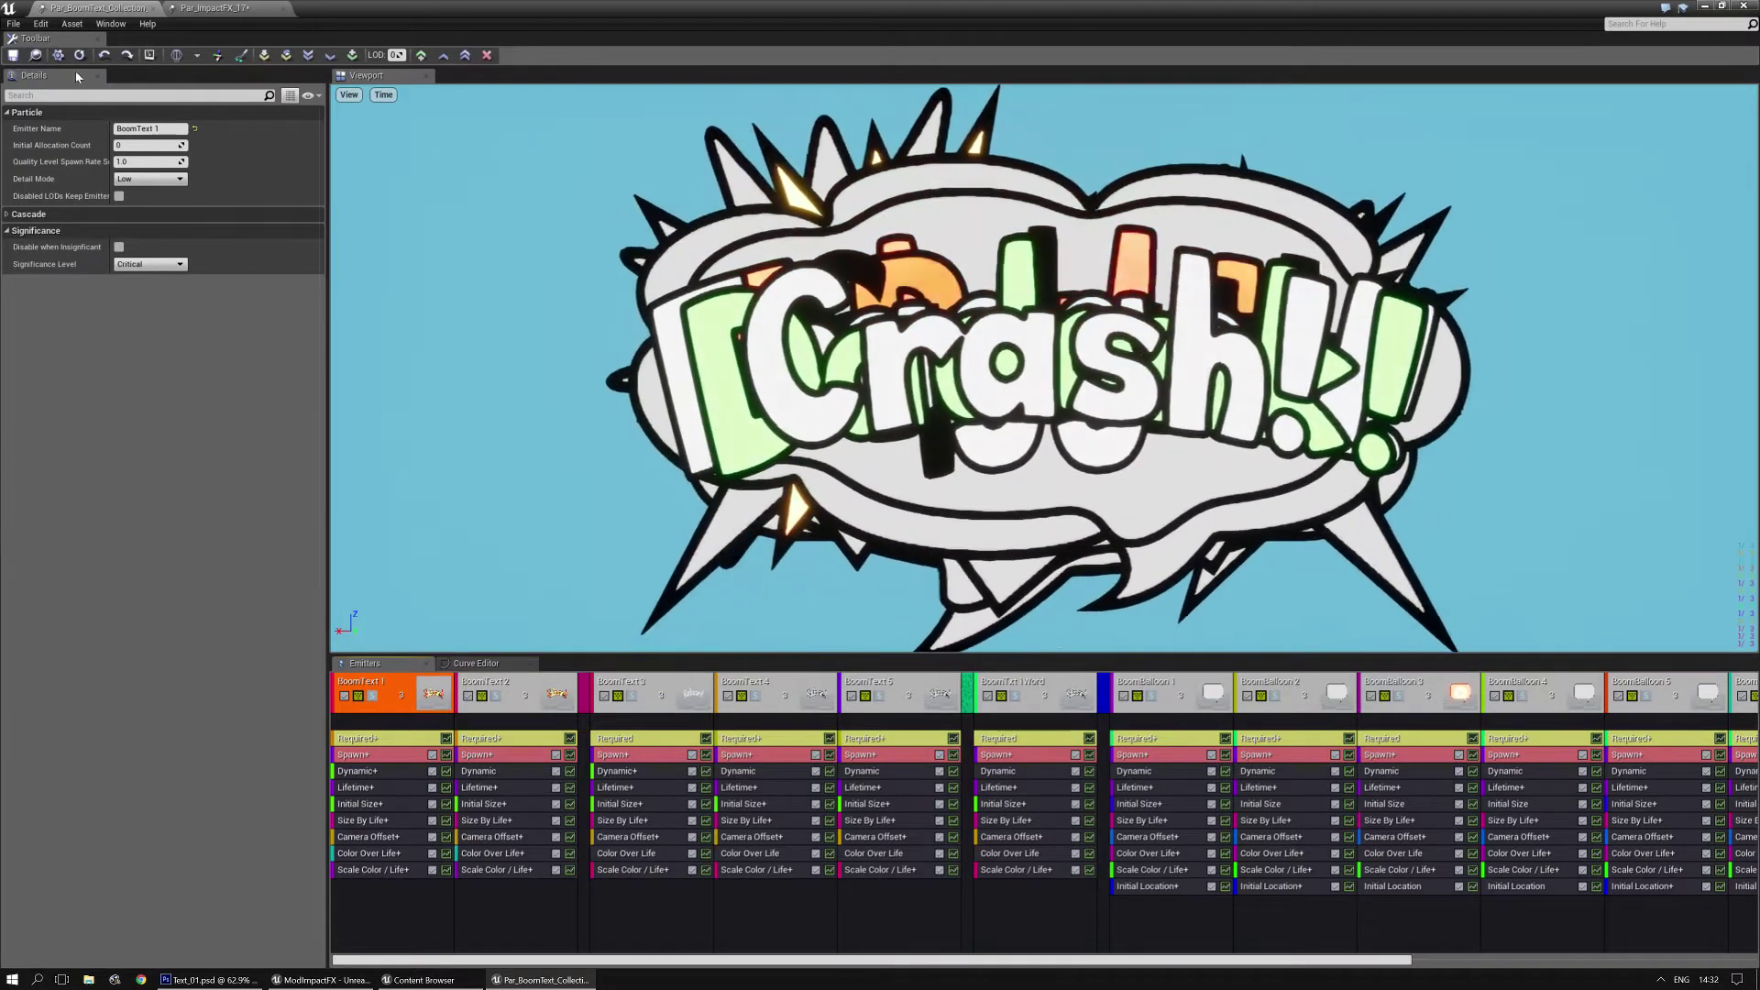
right_click(391, 690)
mouse_move(444, 351)
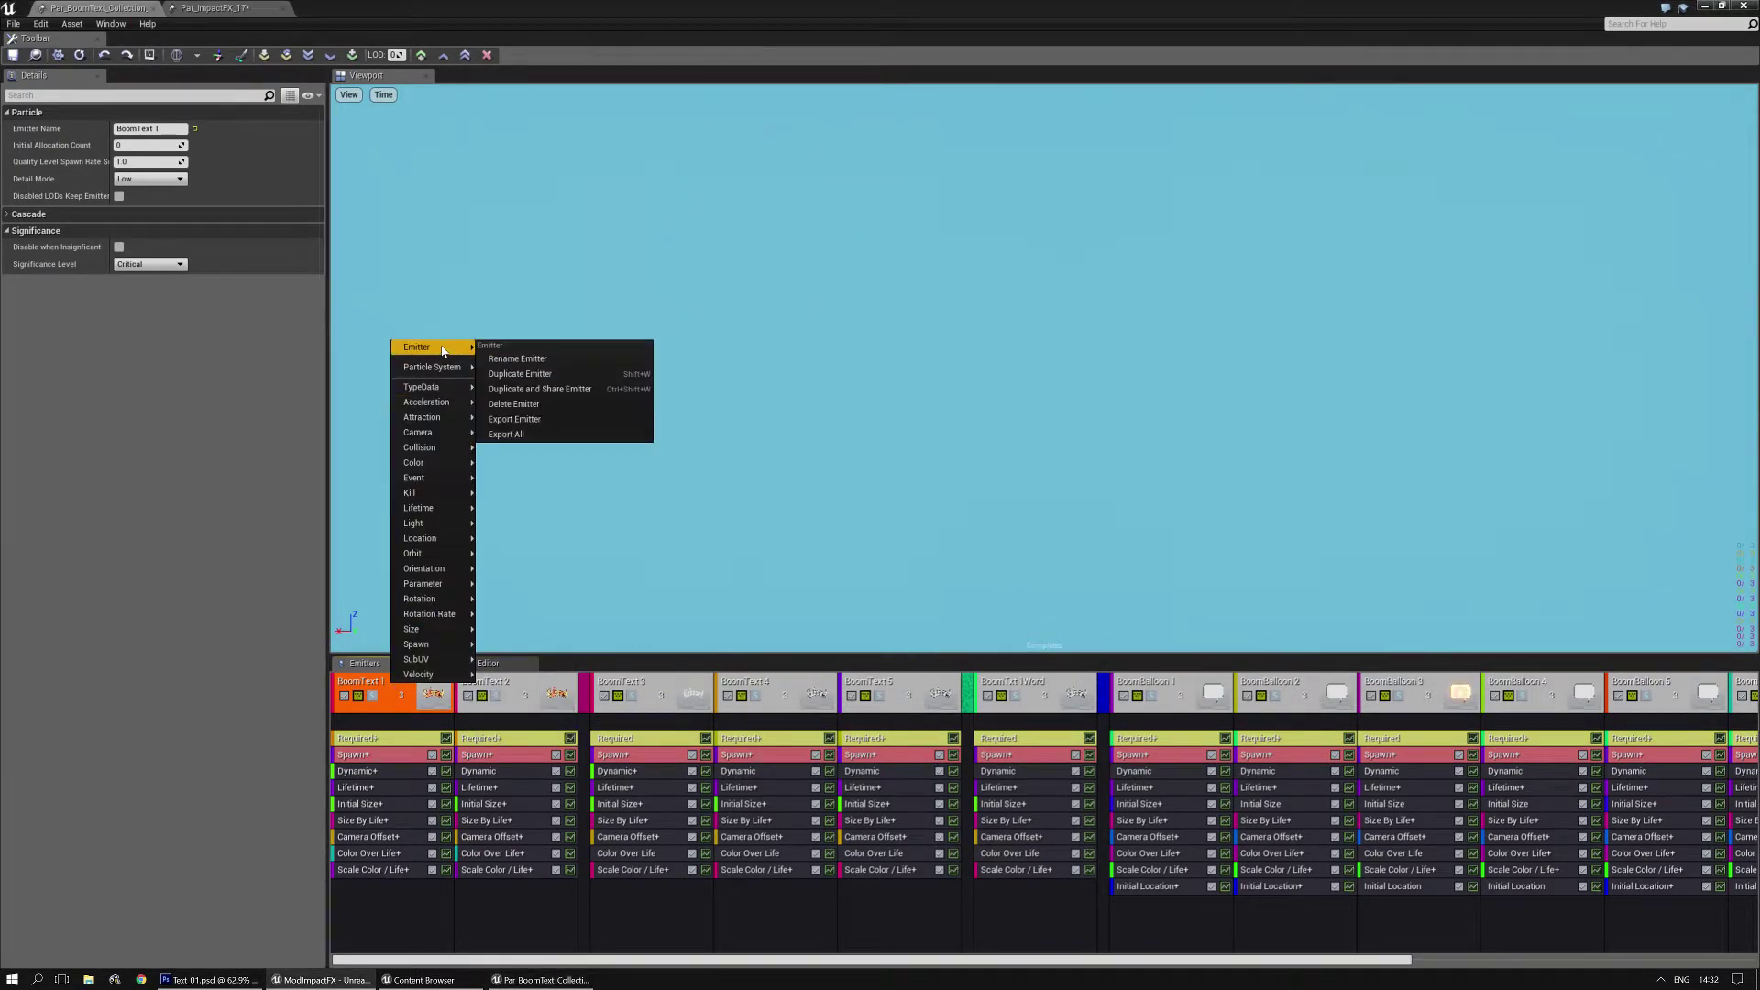
left_click(539, 421)
left_click_drag(649, 7, 449, 345)
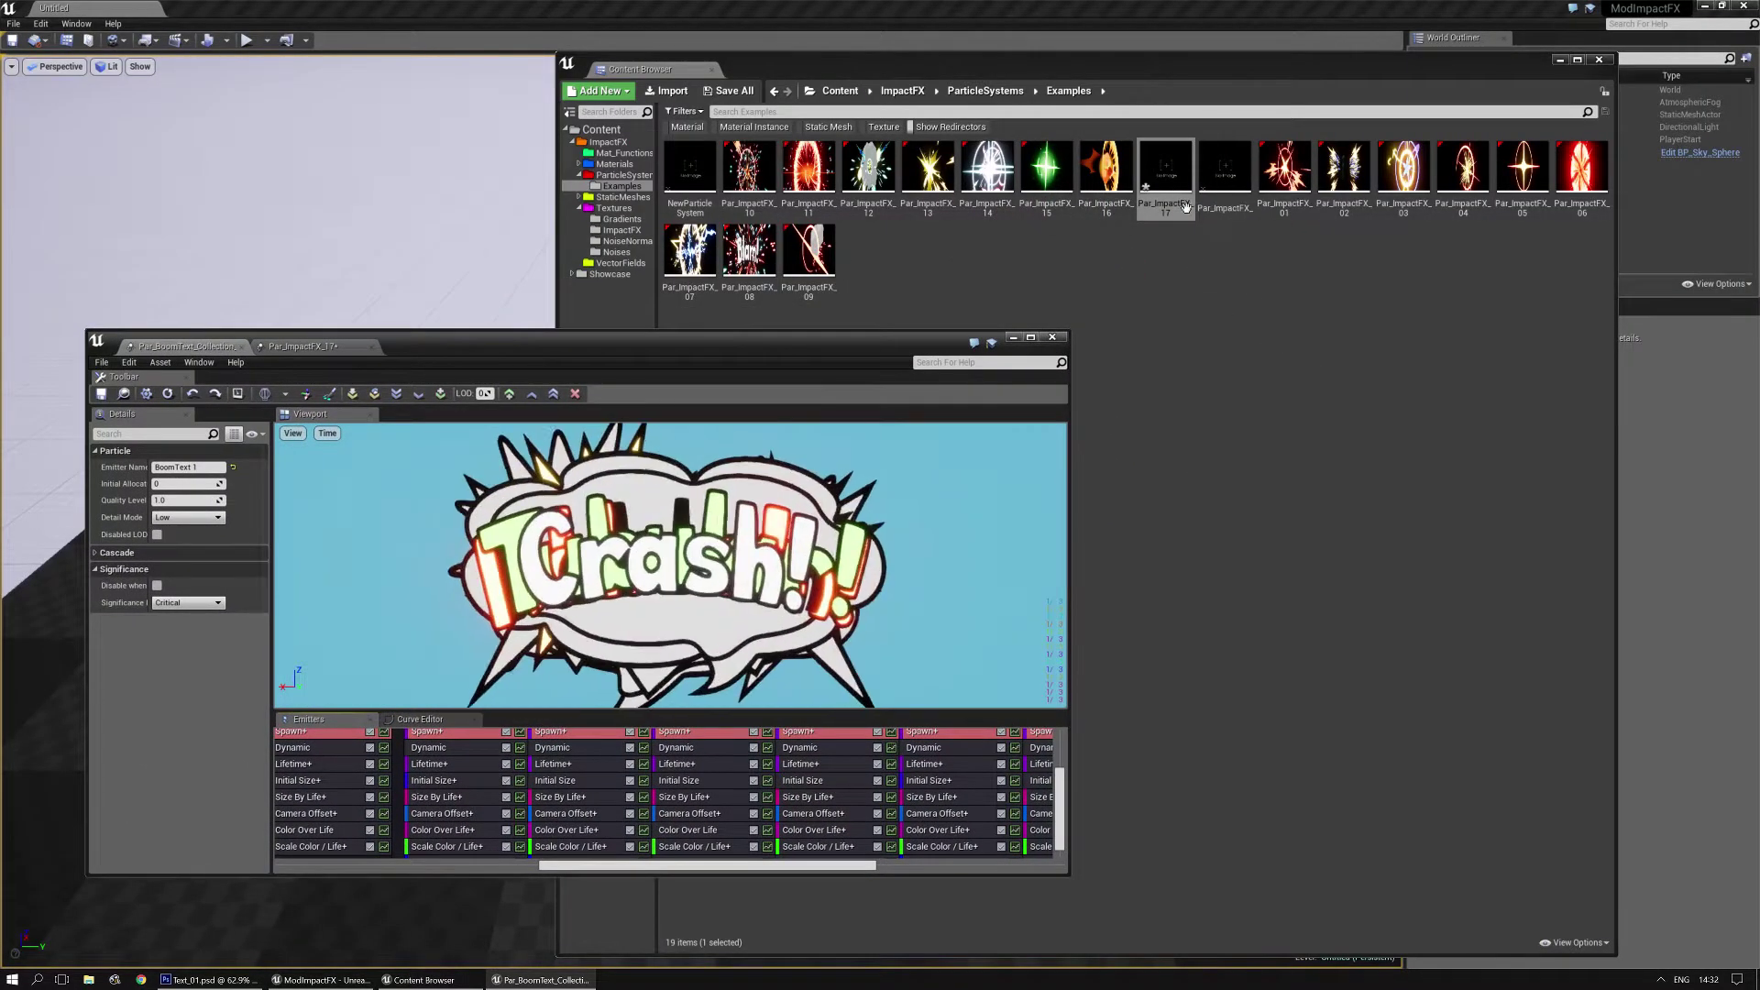
Check the Par_ImpactFX_17 tab, then return to a maximized Par_BoomText_Collection
left_click(312, 346)
left_click_drag(537, 348, 545, 223)
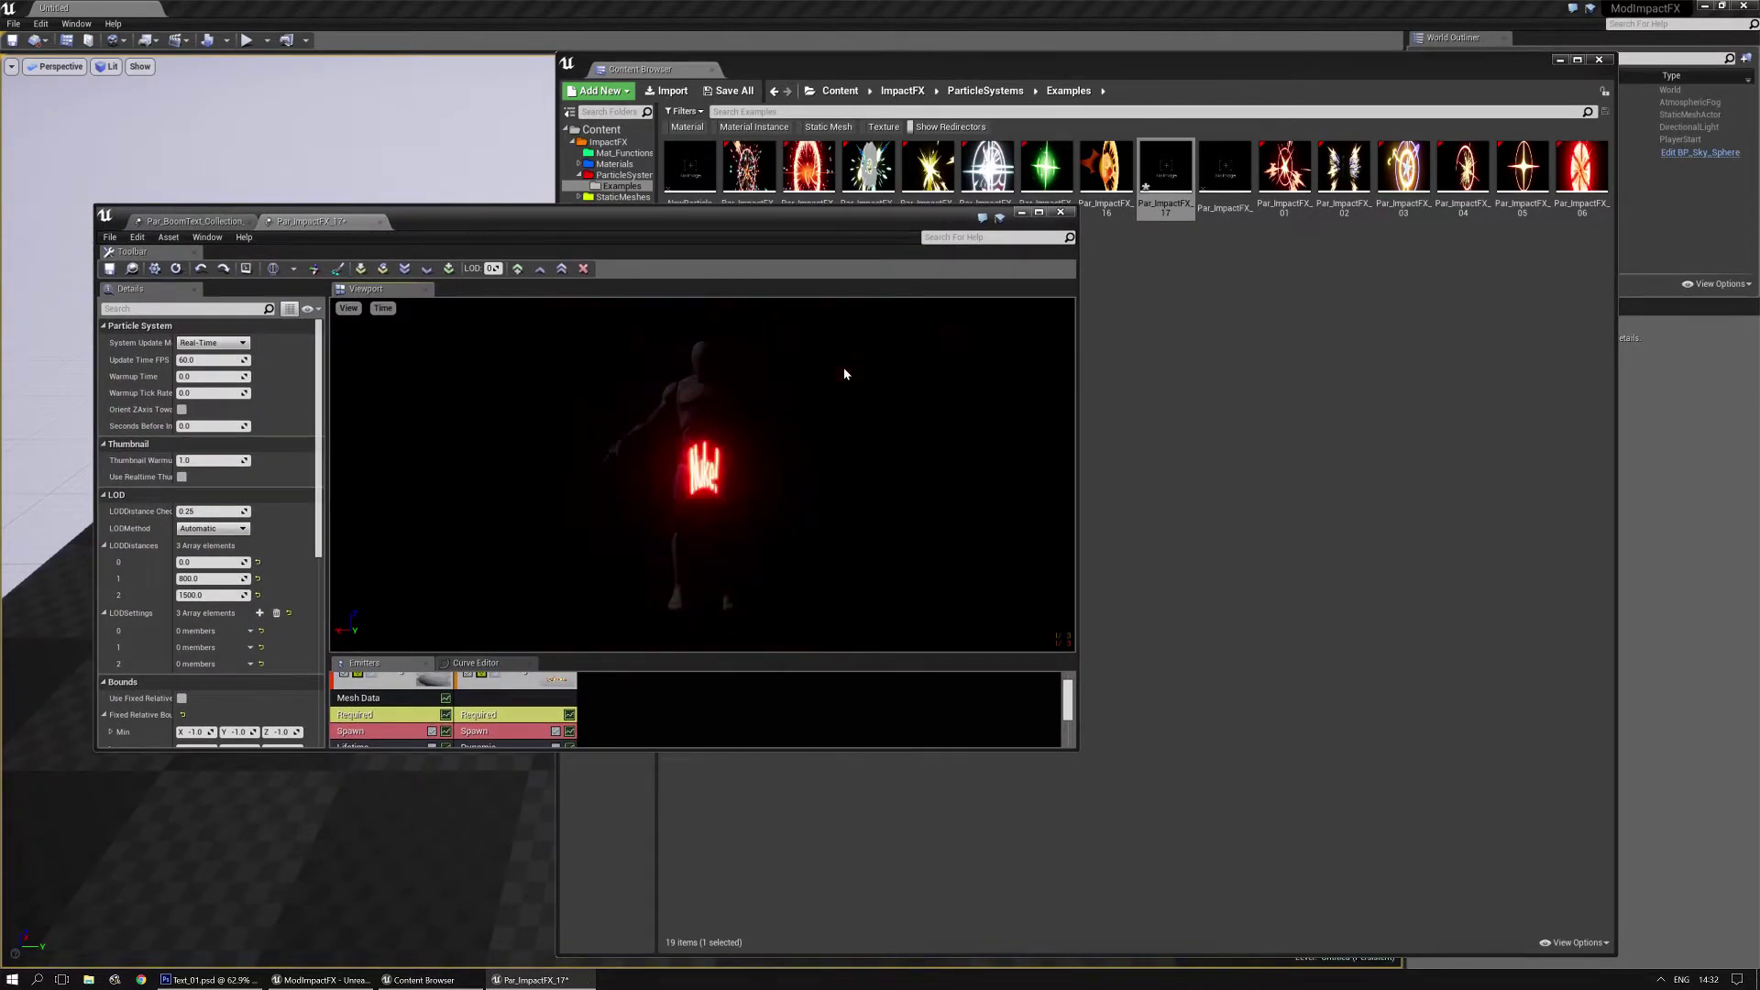
left_click(209, 223)
double_click(442, 222)
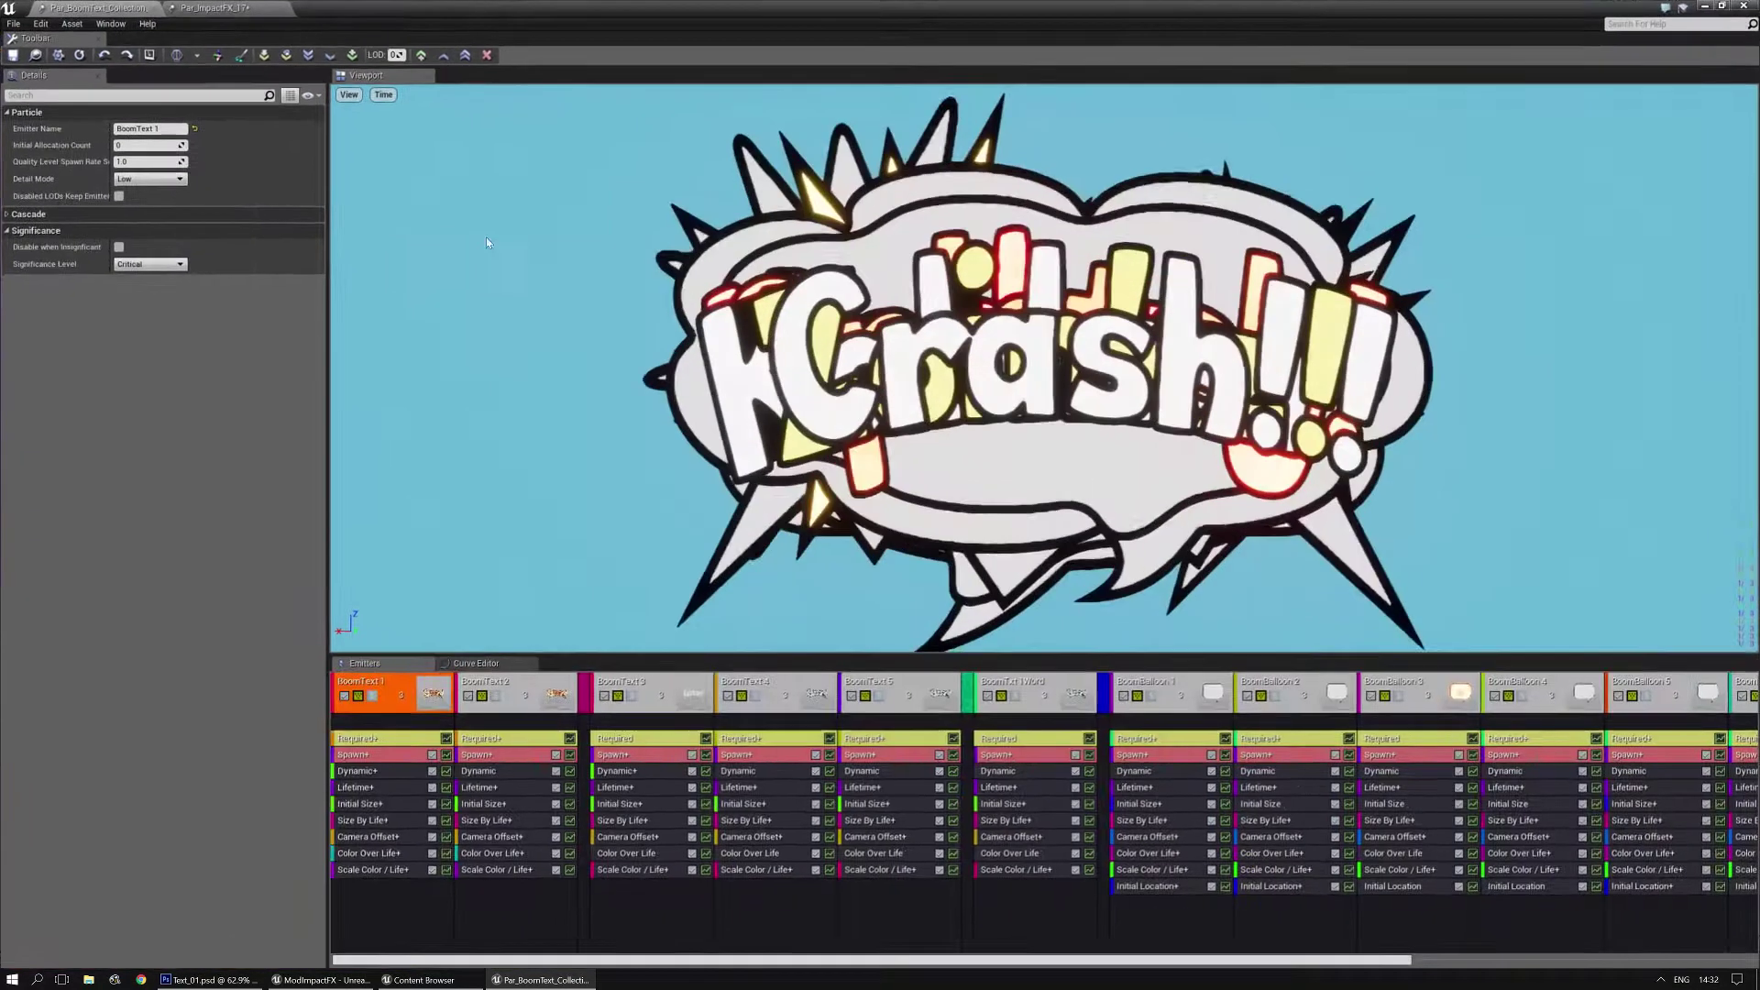
scroll(698, 880, "down", 5)
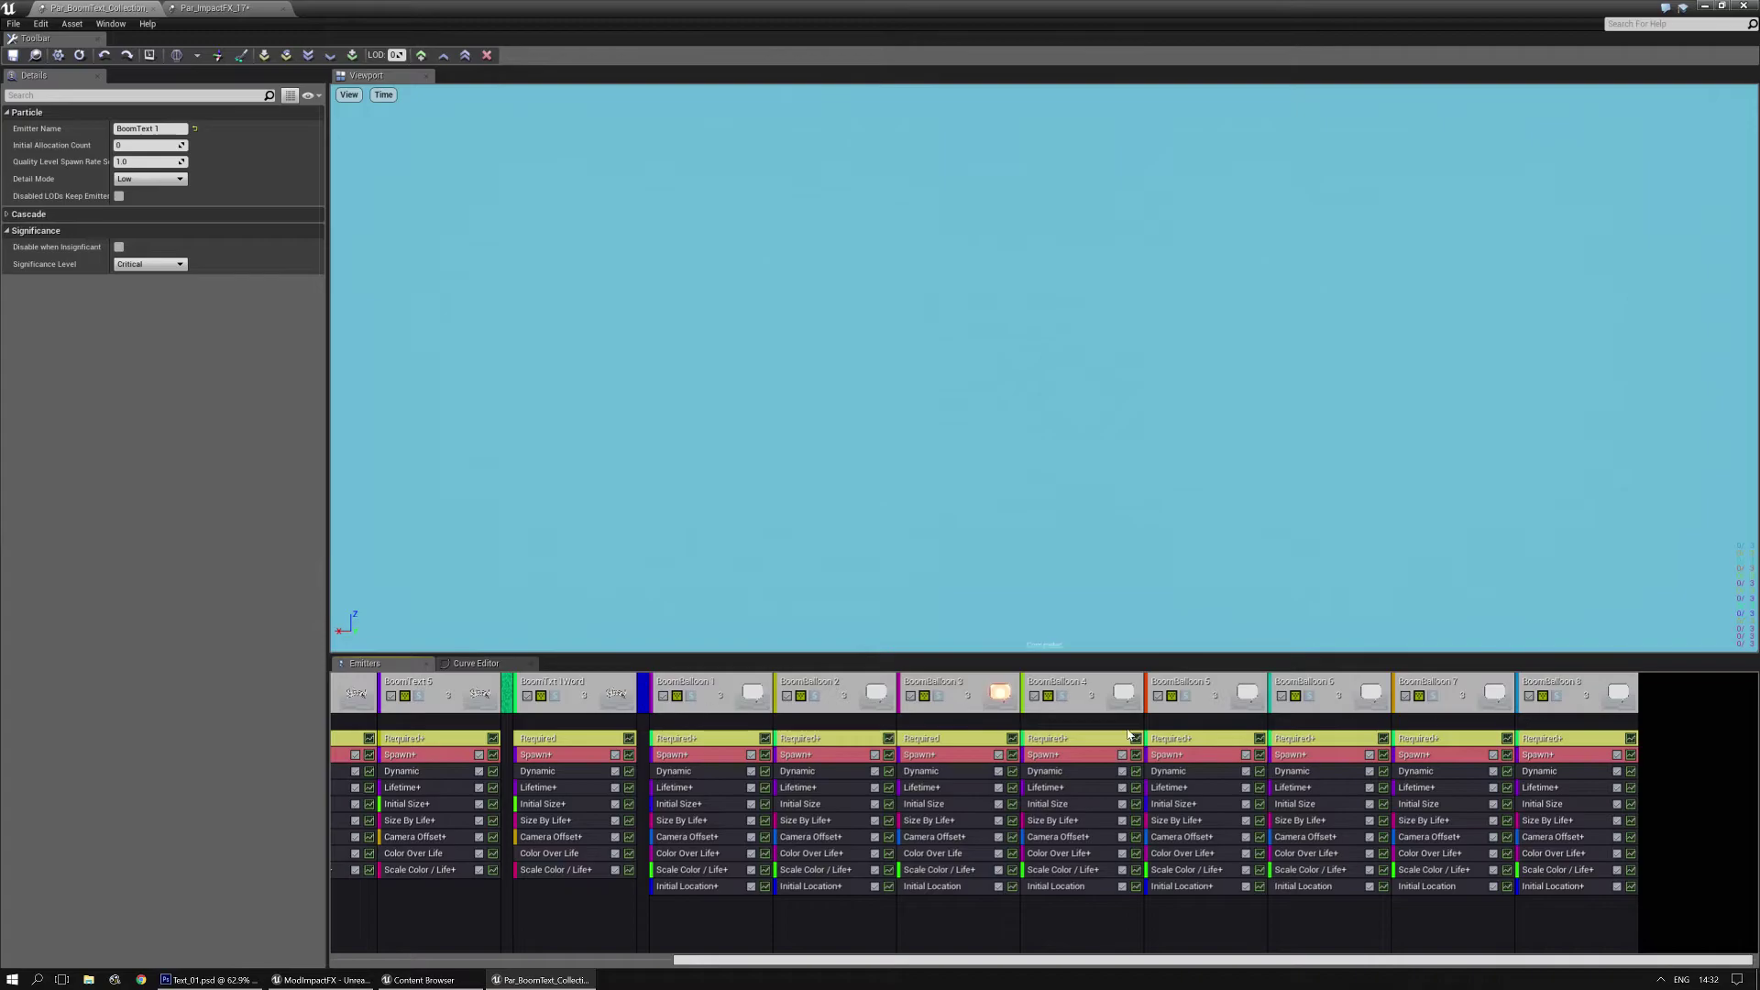
Solo-preview BoomBalloon 1, 2, 4 and 5 one at a time
left_click(692, 698)
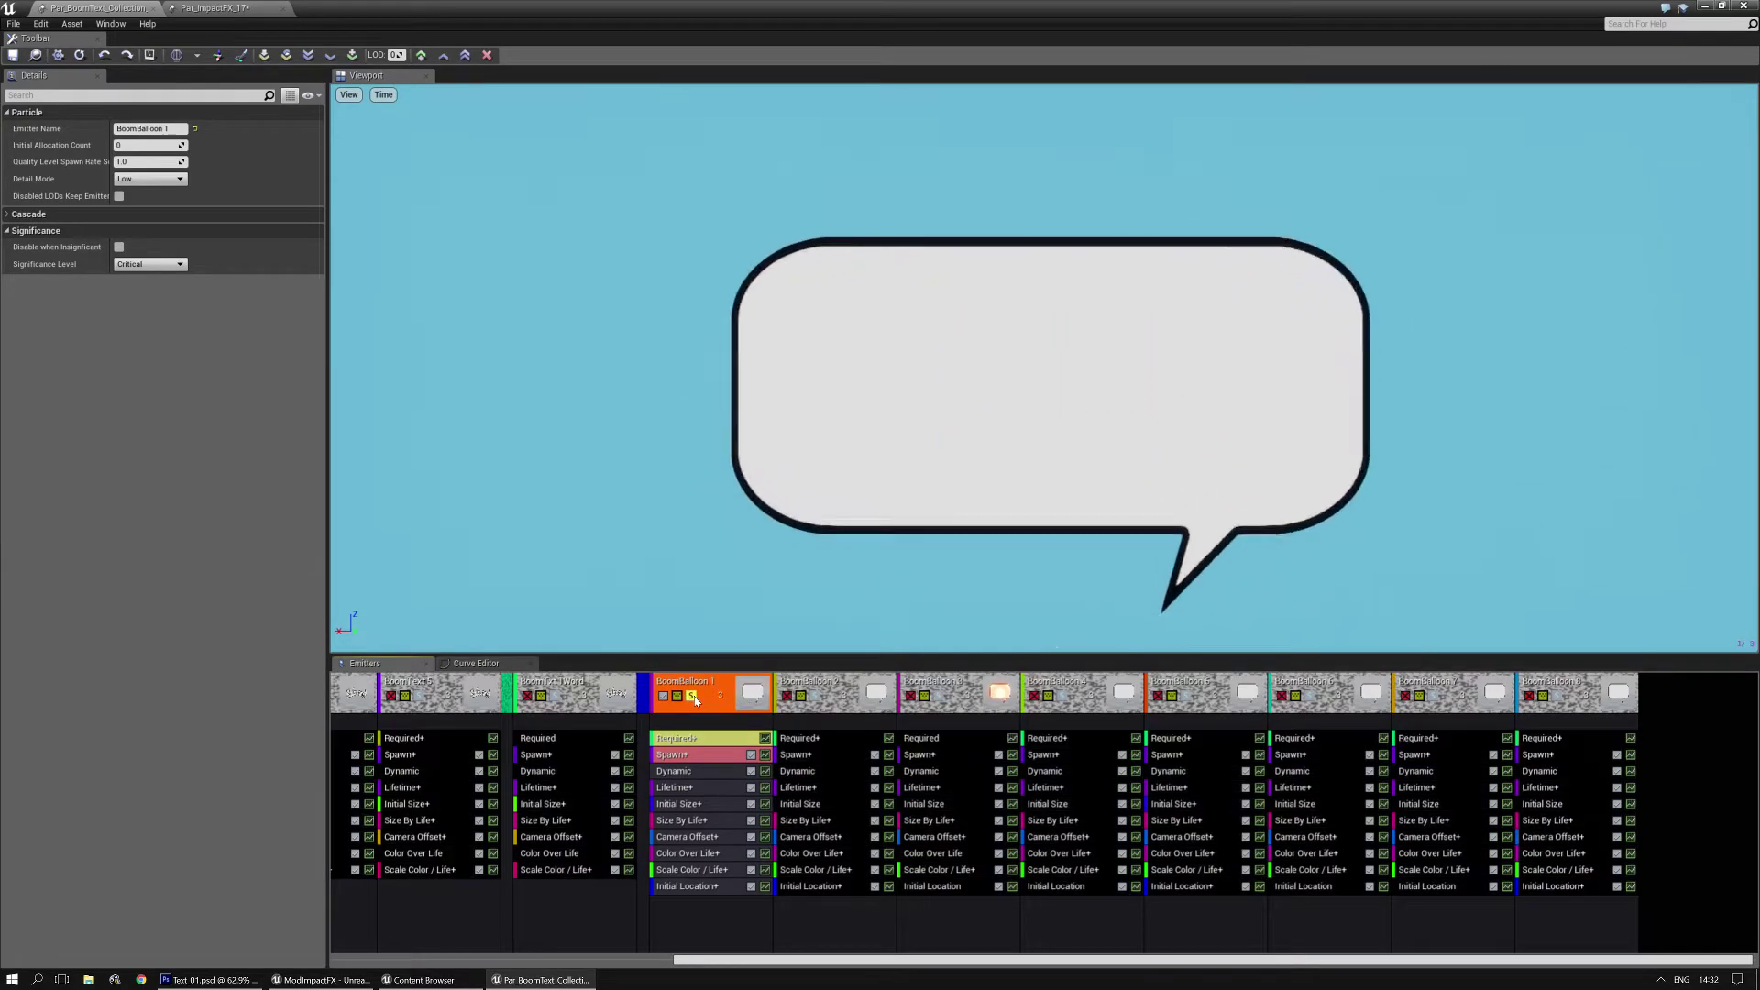
left_click(693, 698)
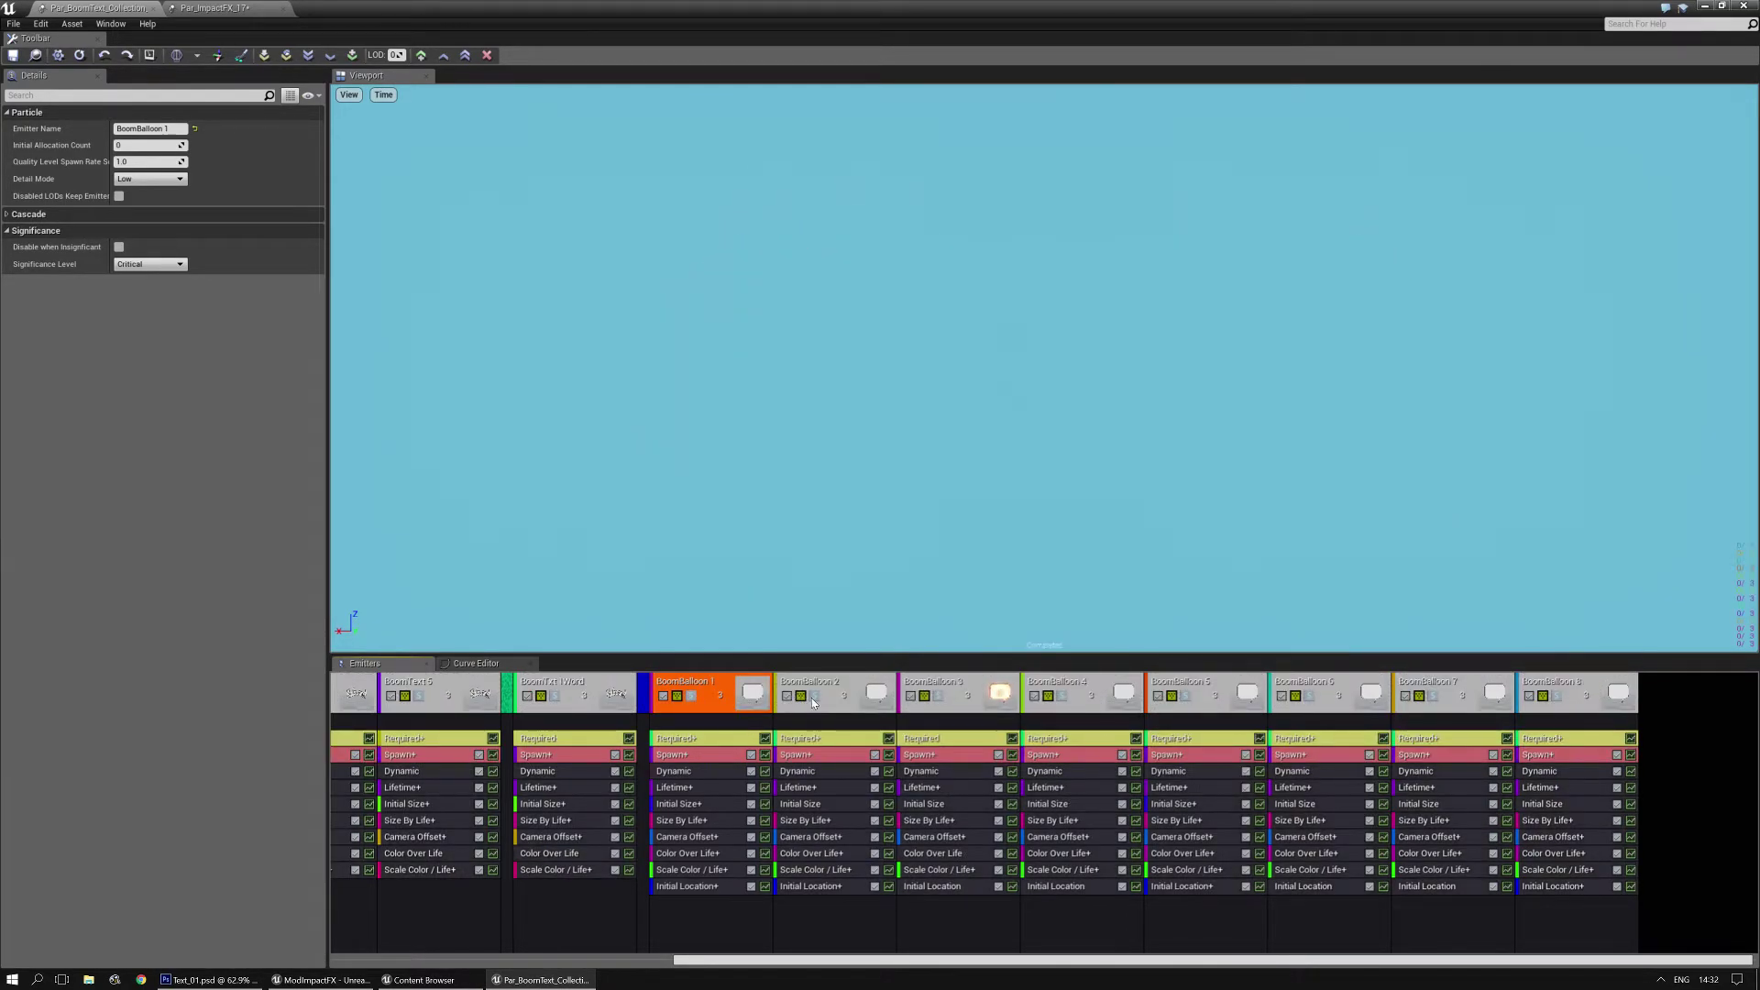
left_click(812, 703)
left_click(813, 703)
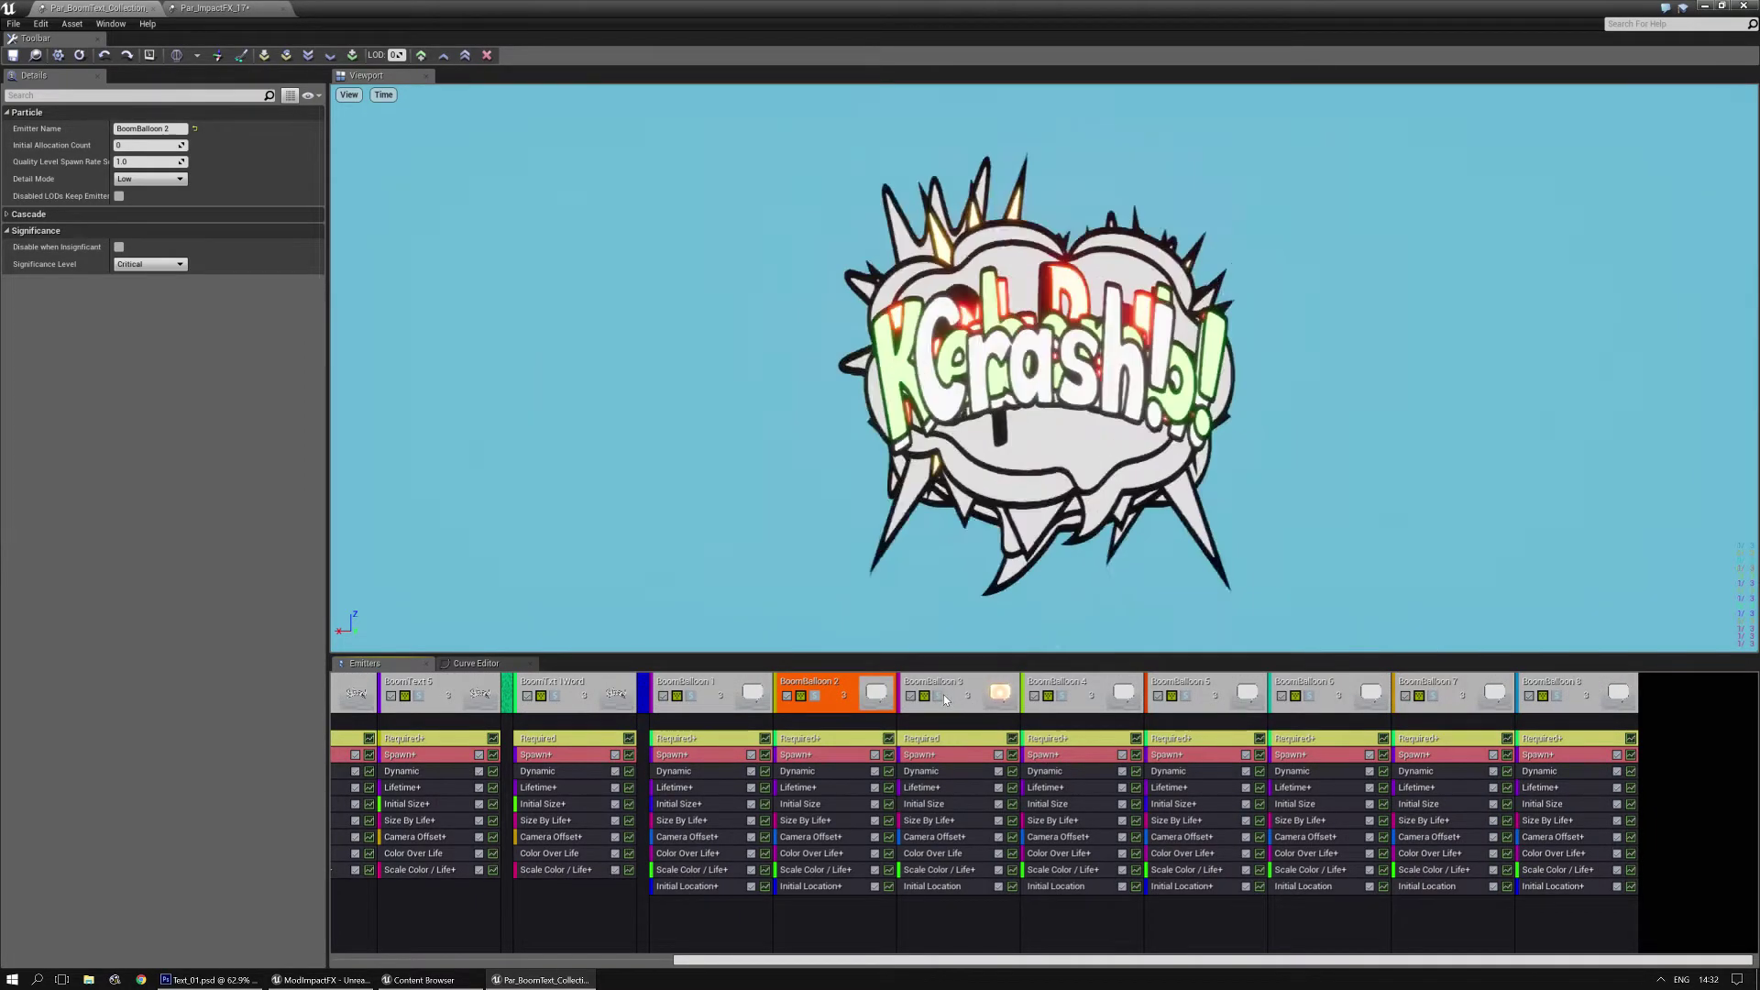
left_click(1064, 697)
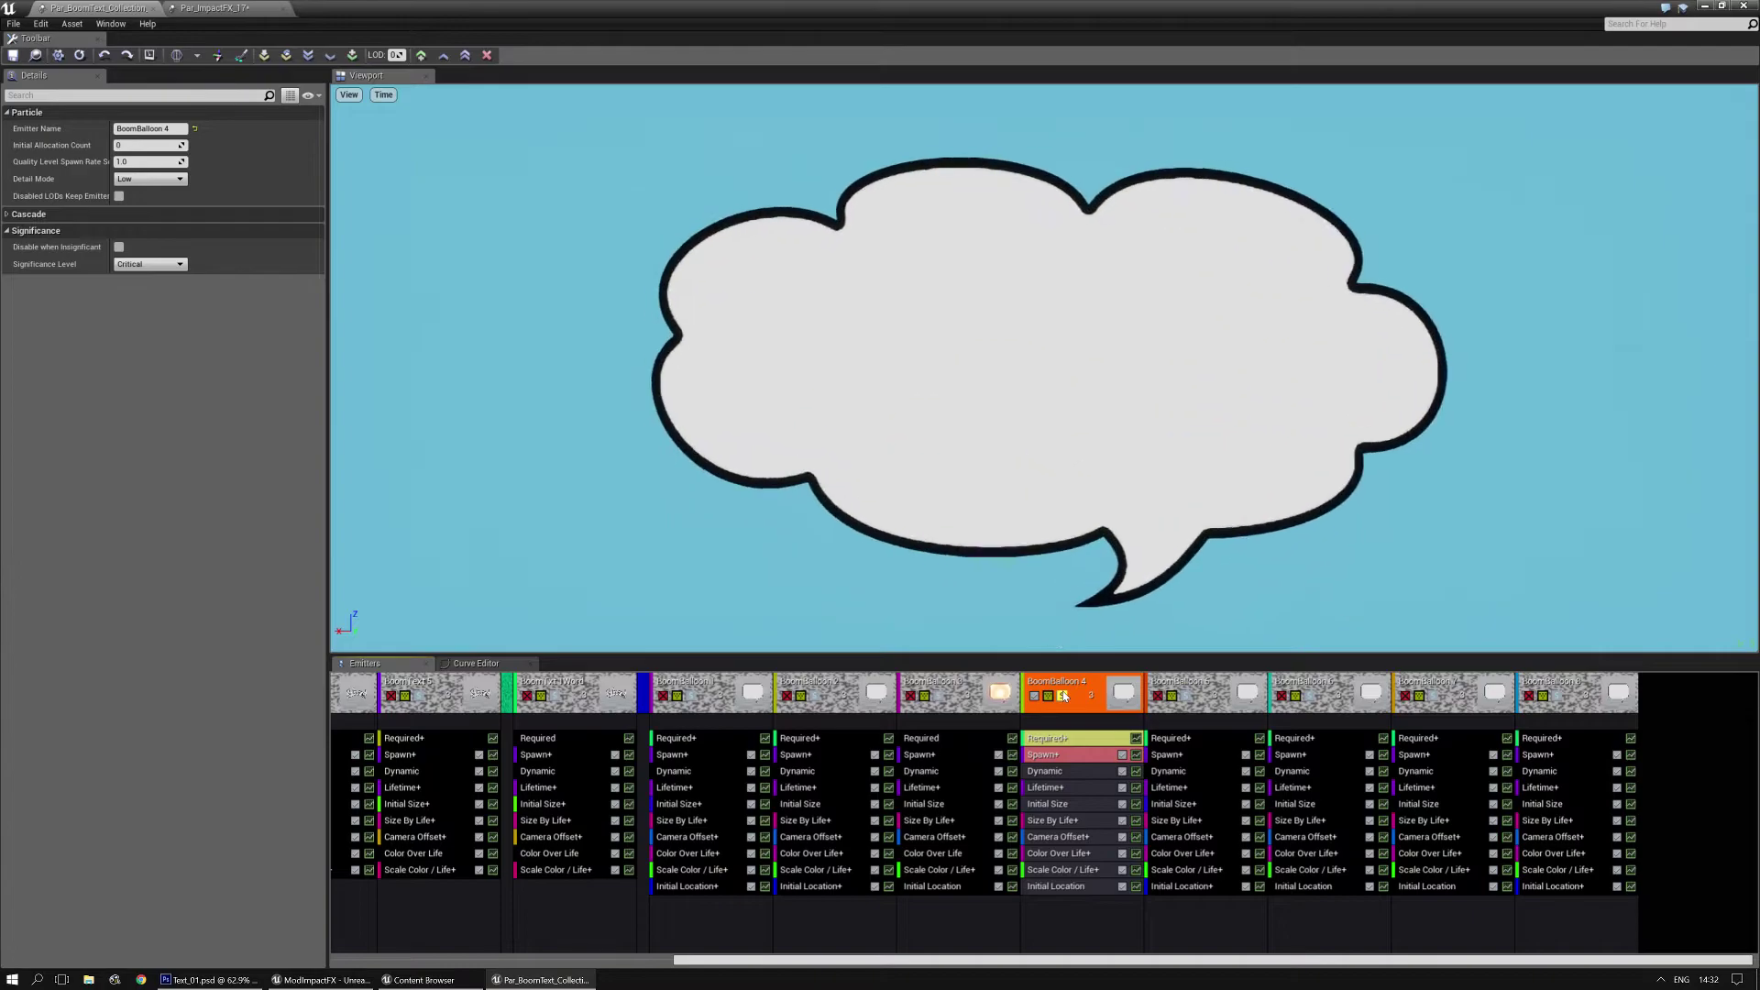
left_click(1063, 696)
left_click(1186, 696)
left_click(1186, 696)
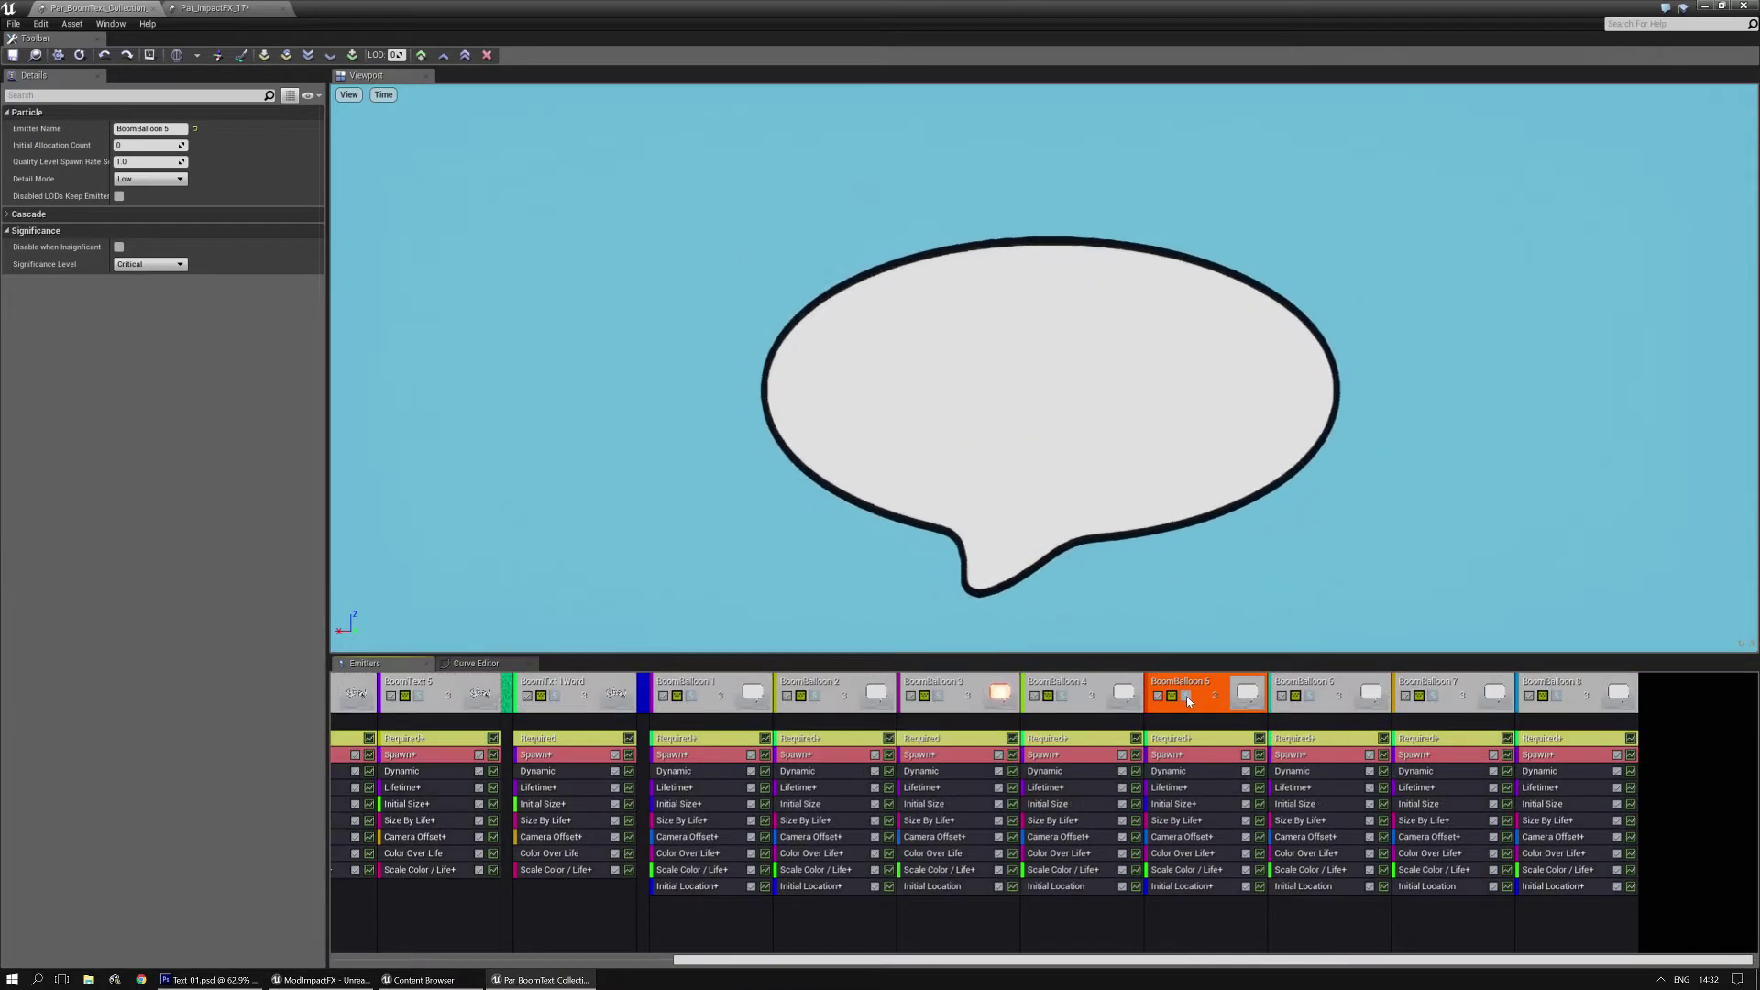
Select BoomBalloon 6, then settle on BoomBalloon 7 and restore the editor window
left_click(1296, 708)
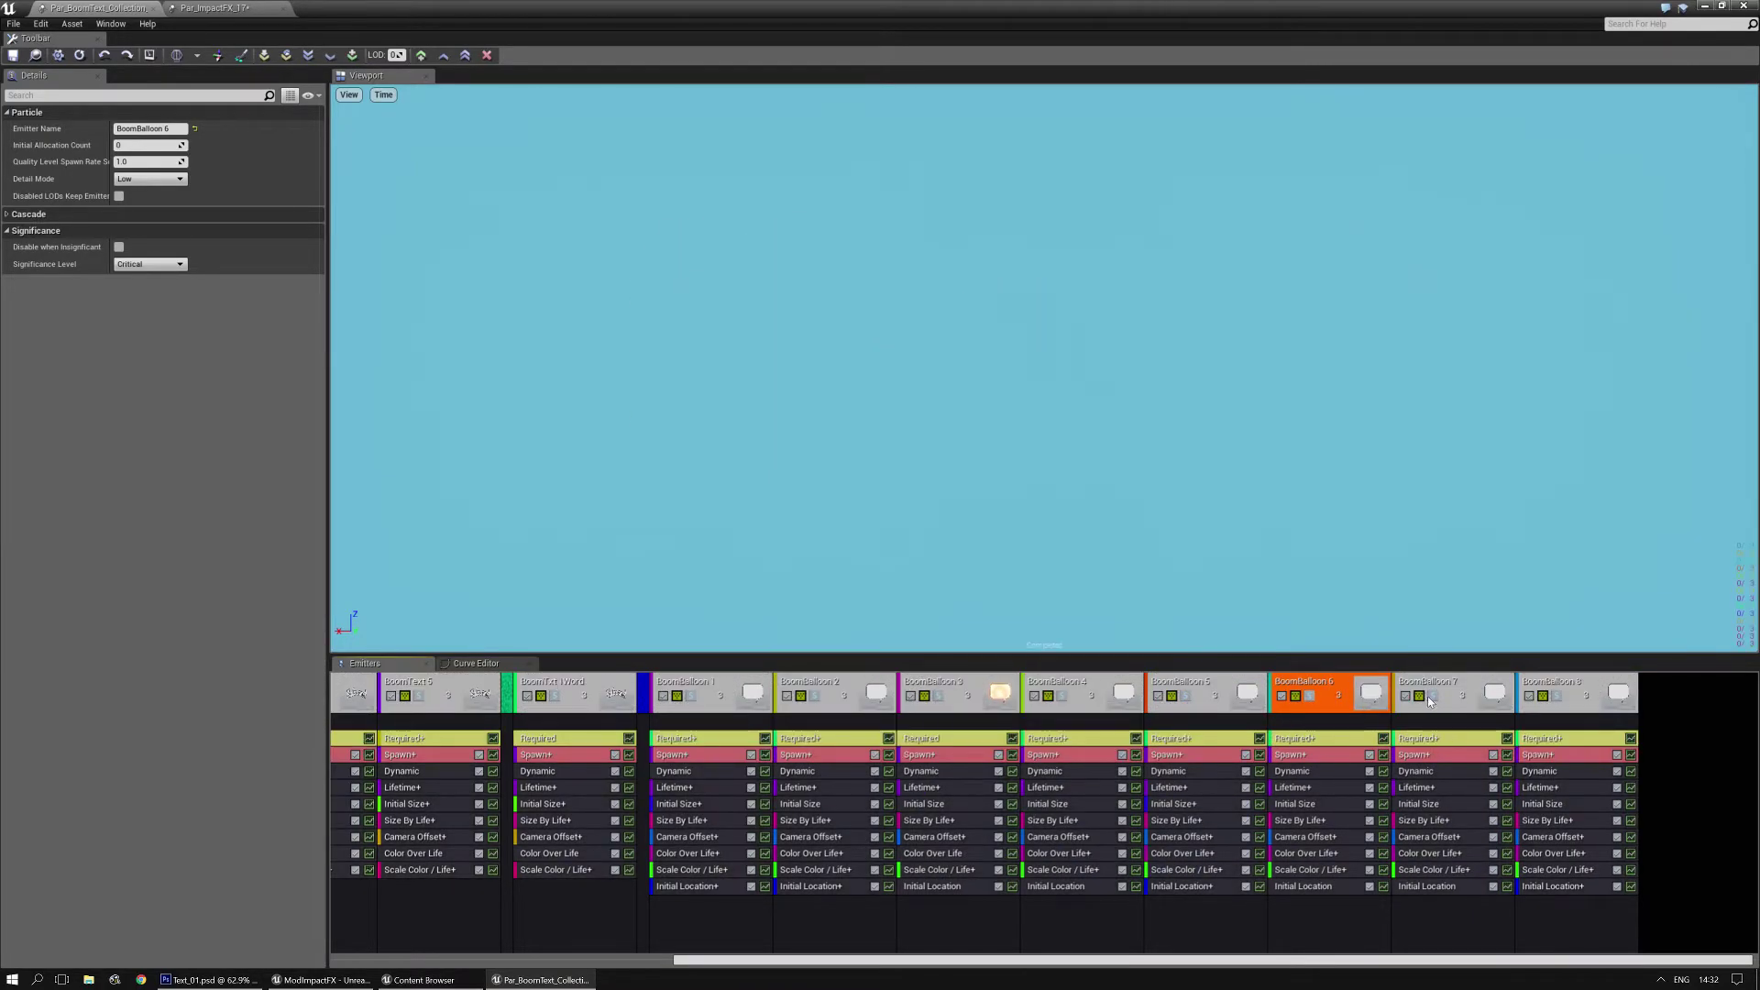
left_click(1430, 701)
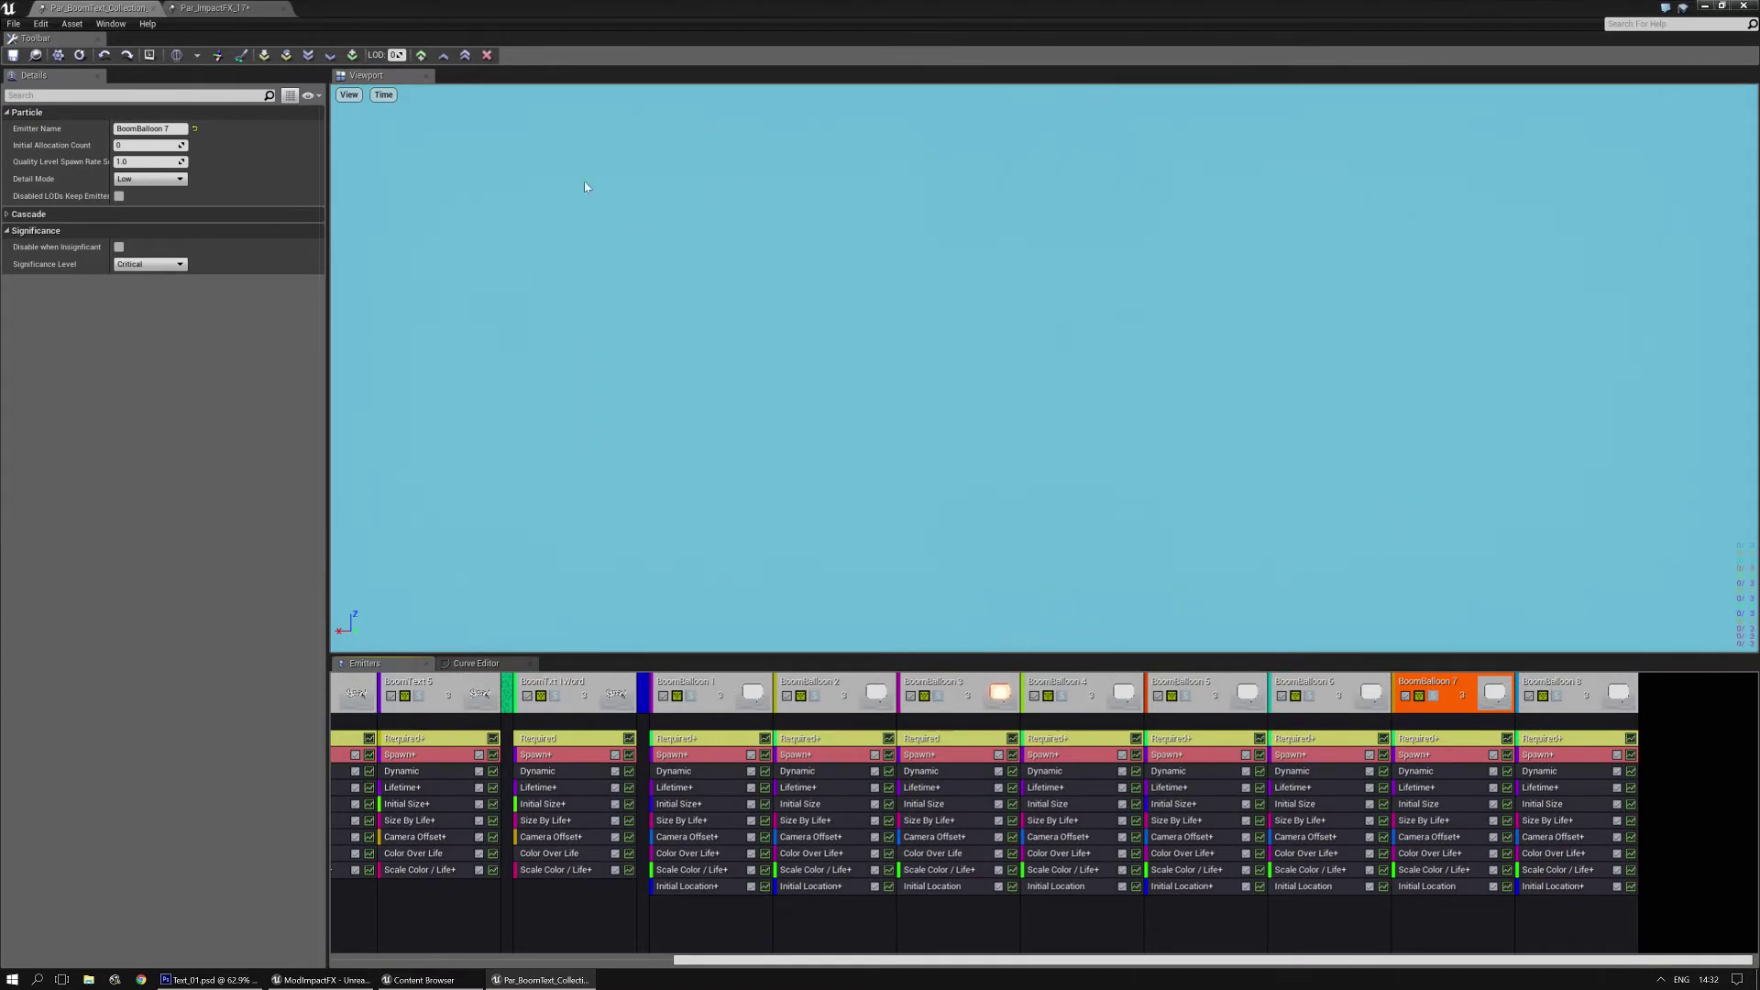
left_click_drag(666, 27, 459, 365)
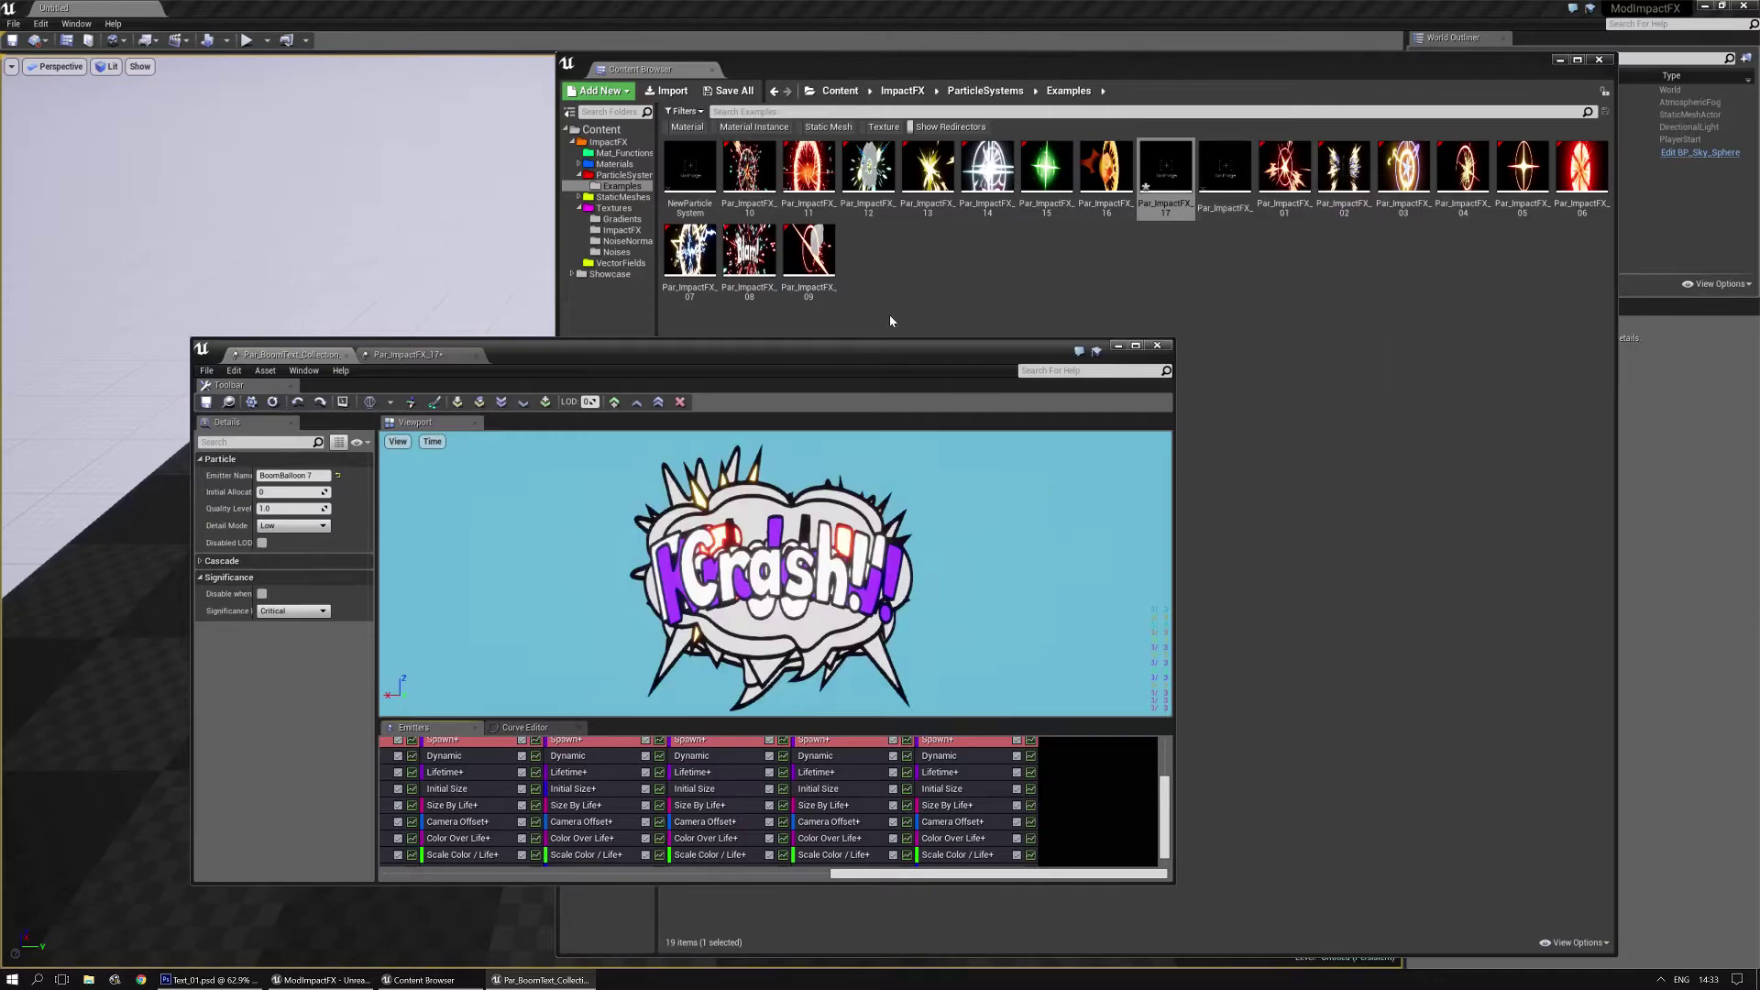
Maximize the Cascade editor and select Par_ImpactFX_17 in the Content Browser as the export target
left_click_drag(666, 362, 739, 254)
double_click(739, 254)
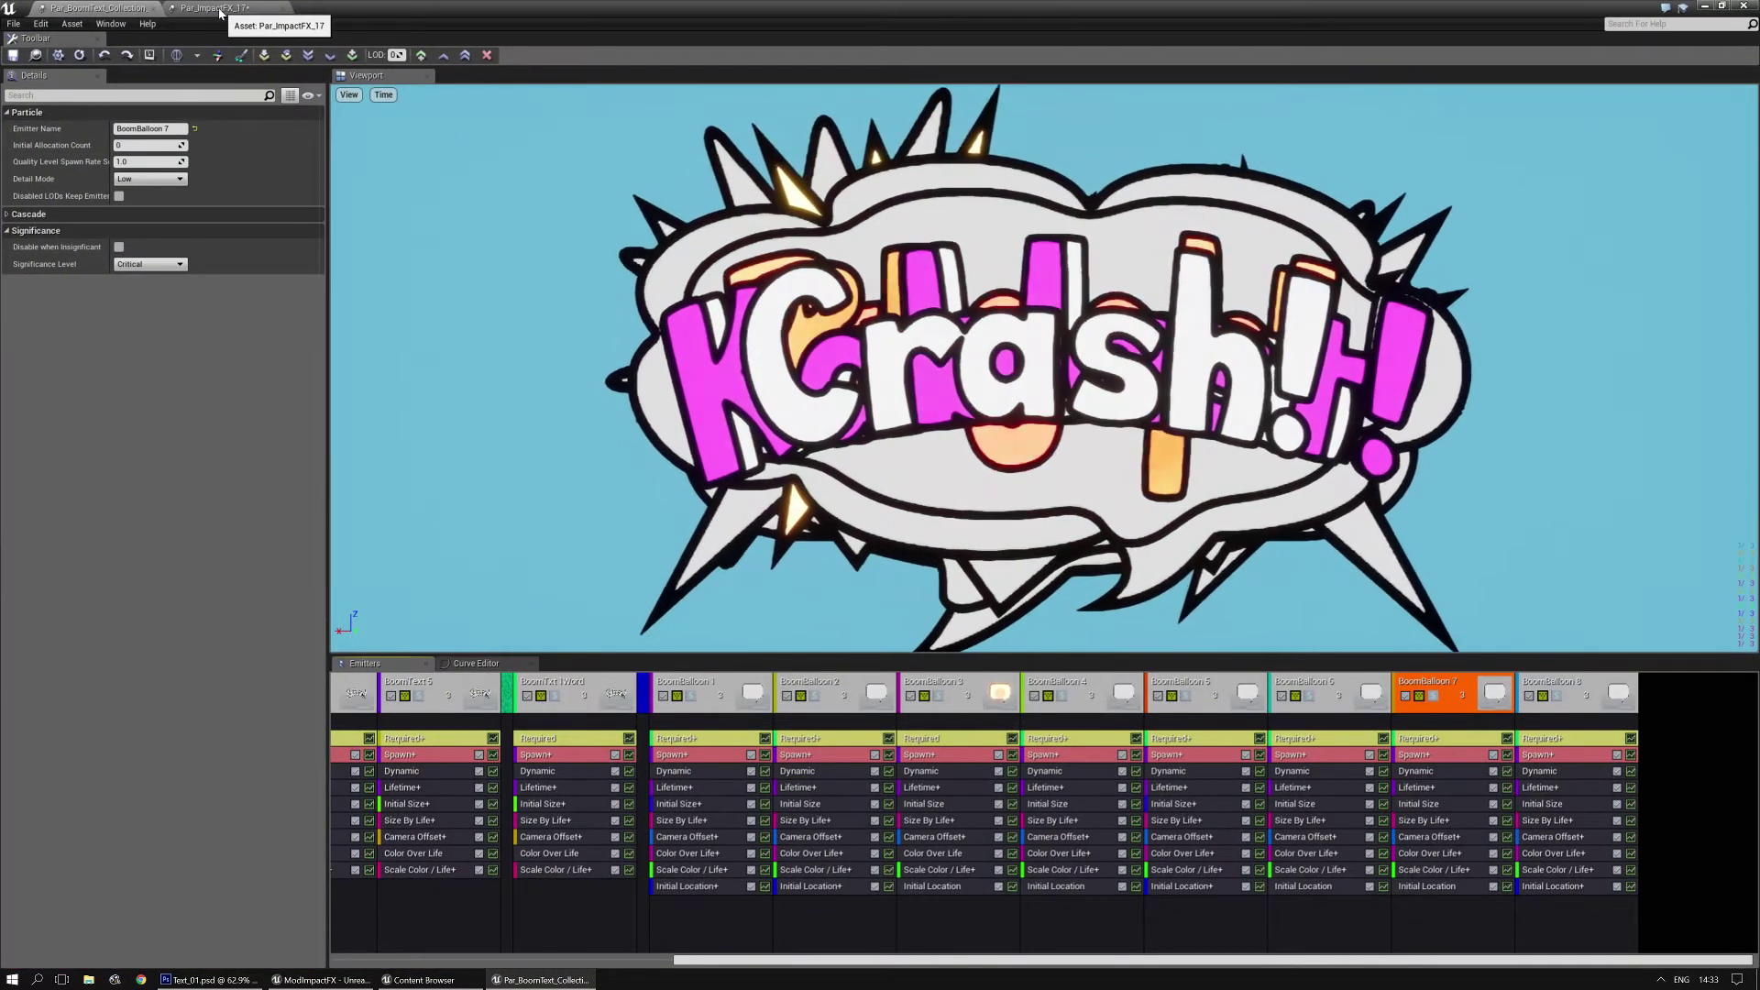
left_click(217, 9)
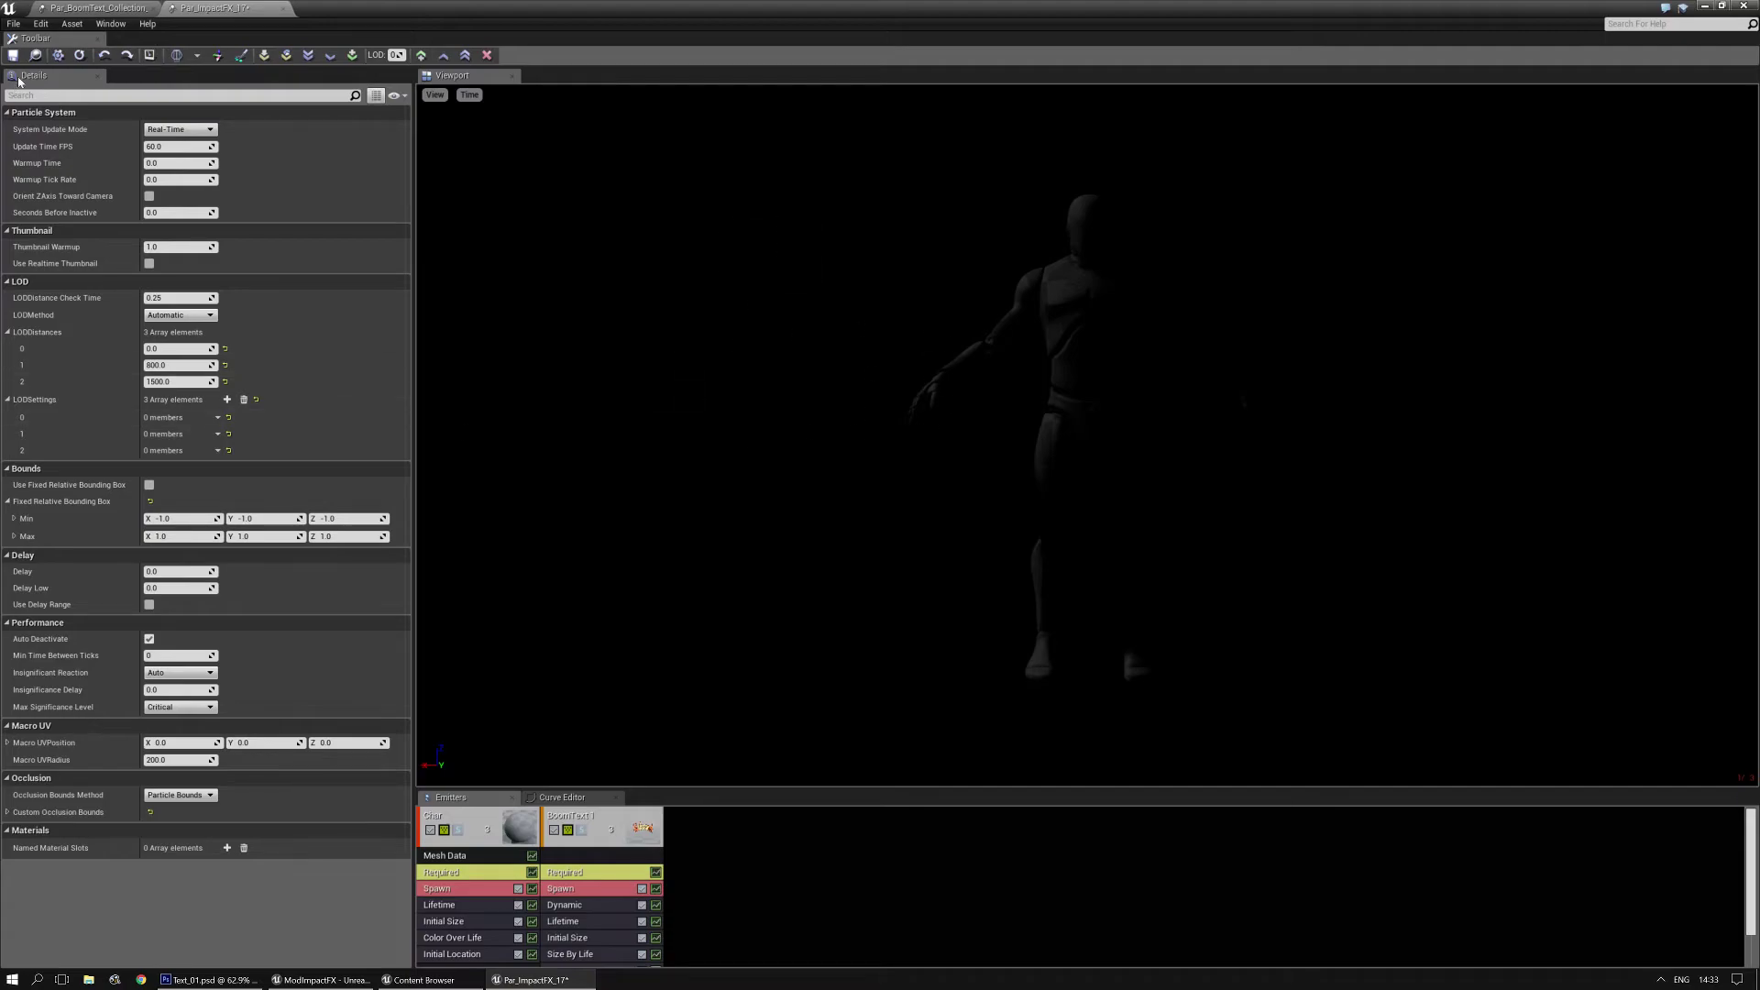
left_click(36, 55)
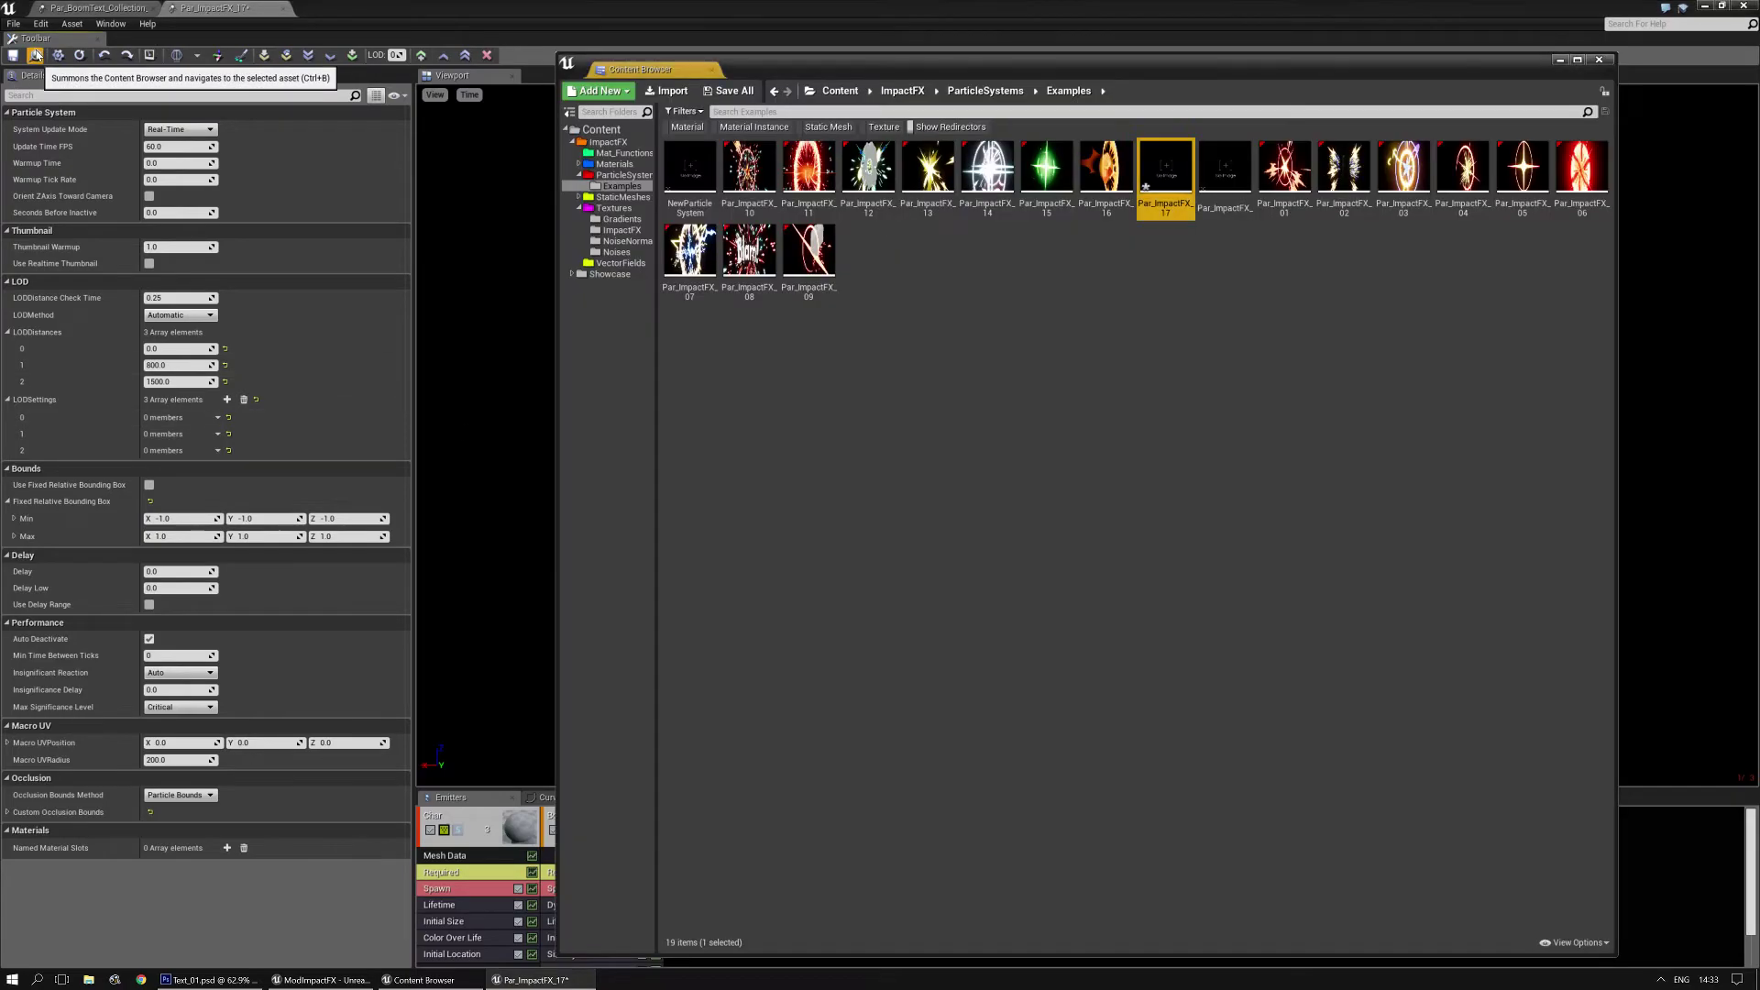
Export the BoomBalloon 7 emitter from Par_BoomText_Collection into Par_ImpactFX_17
left_click(75, 9)
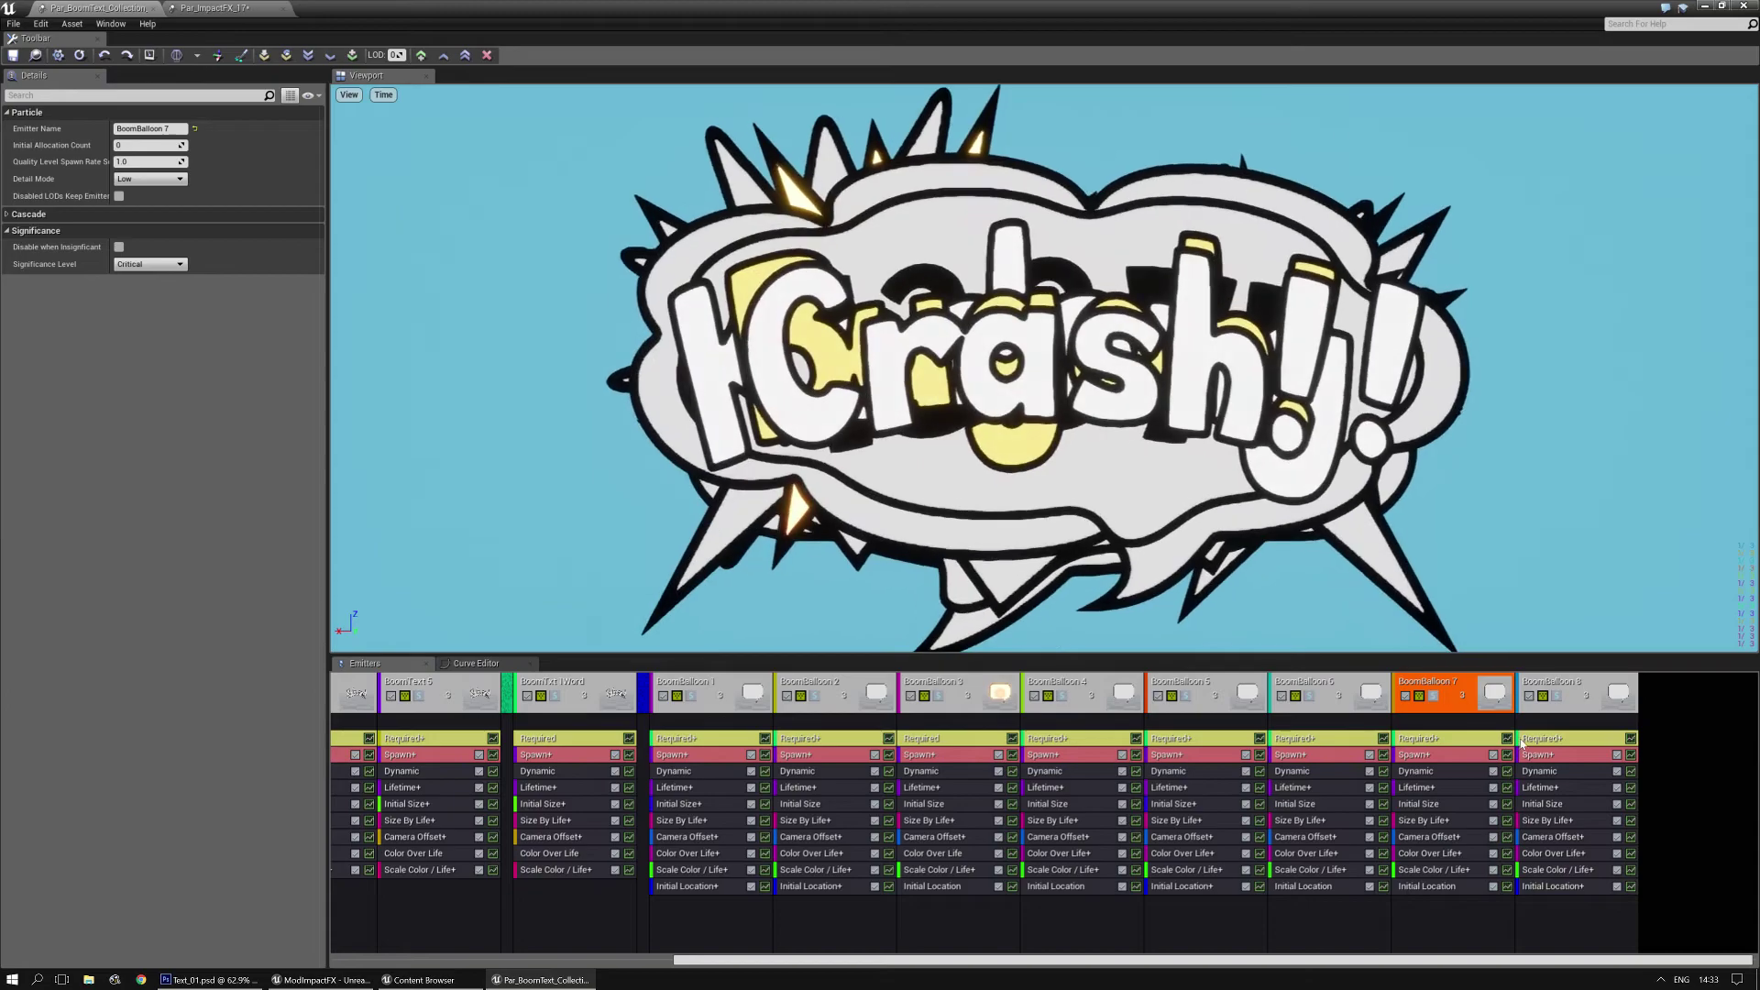
right_click(1442, 533)
mouse_move(1481, 340)
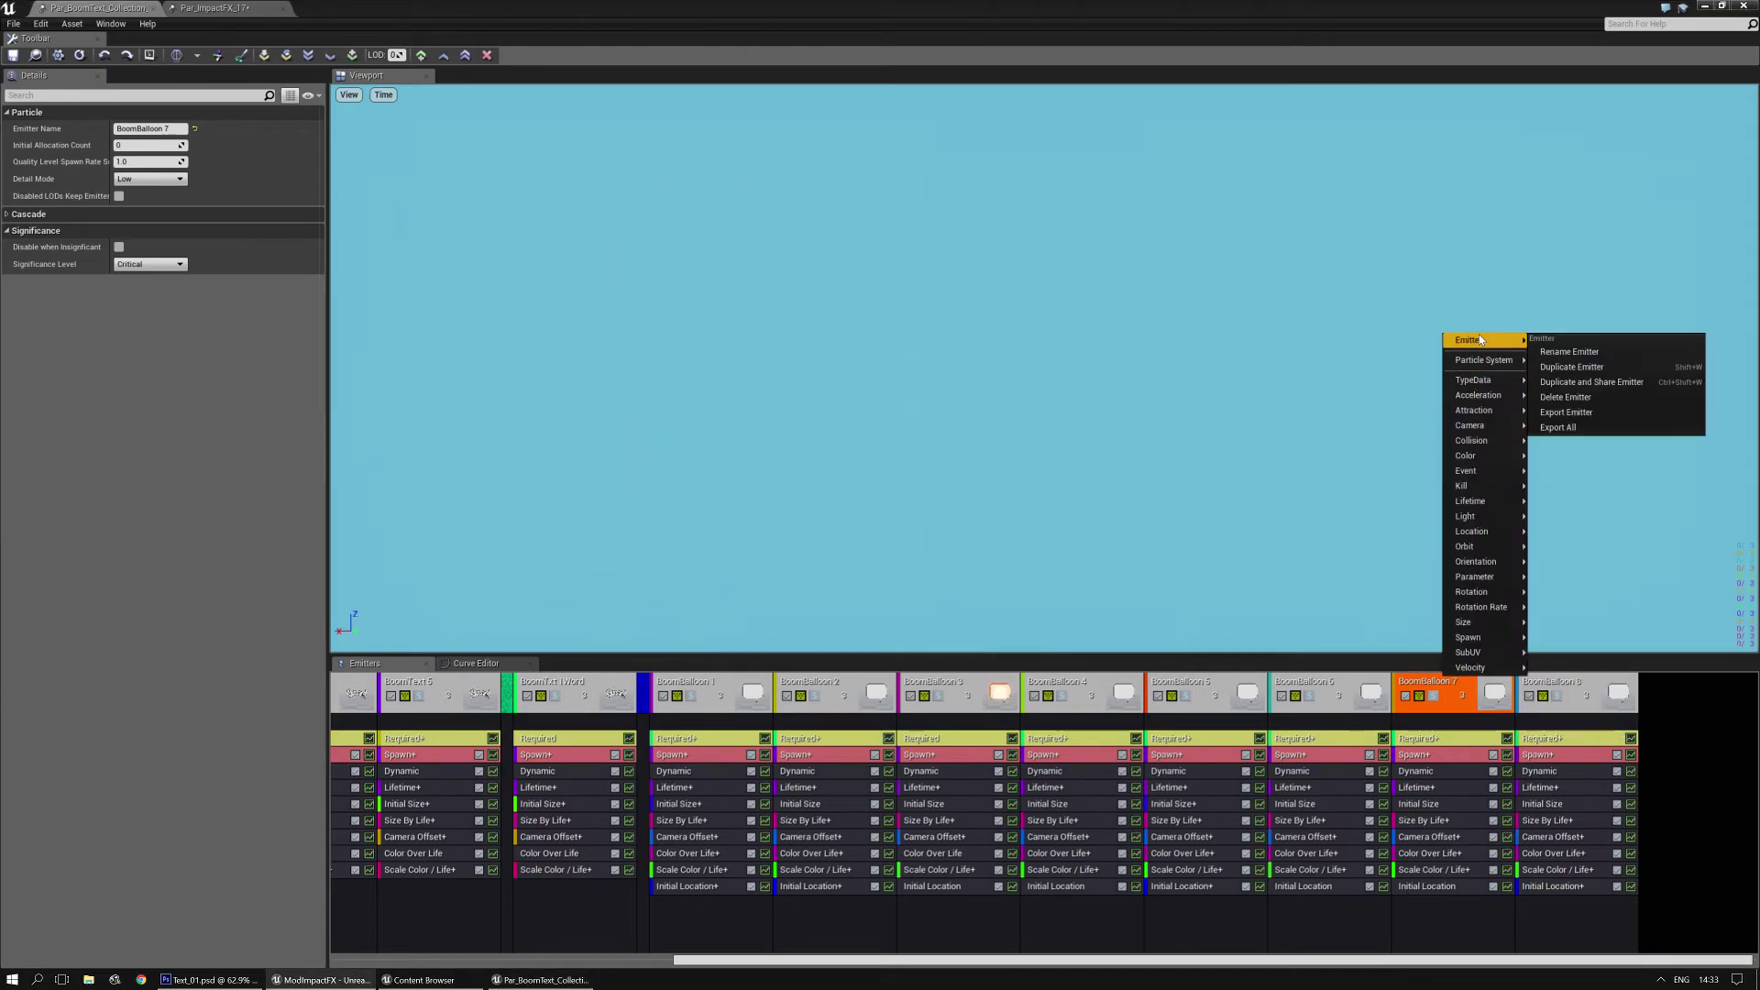
left_click(1601, 414)
left_click(220, 8)
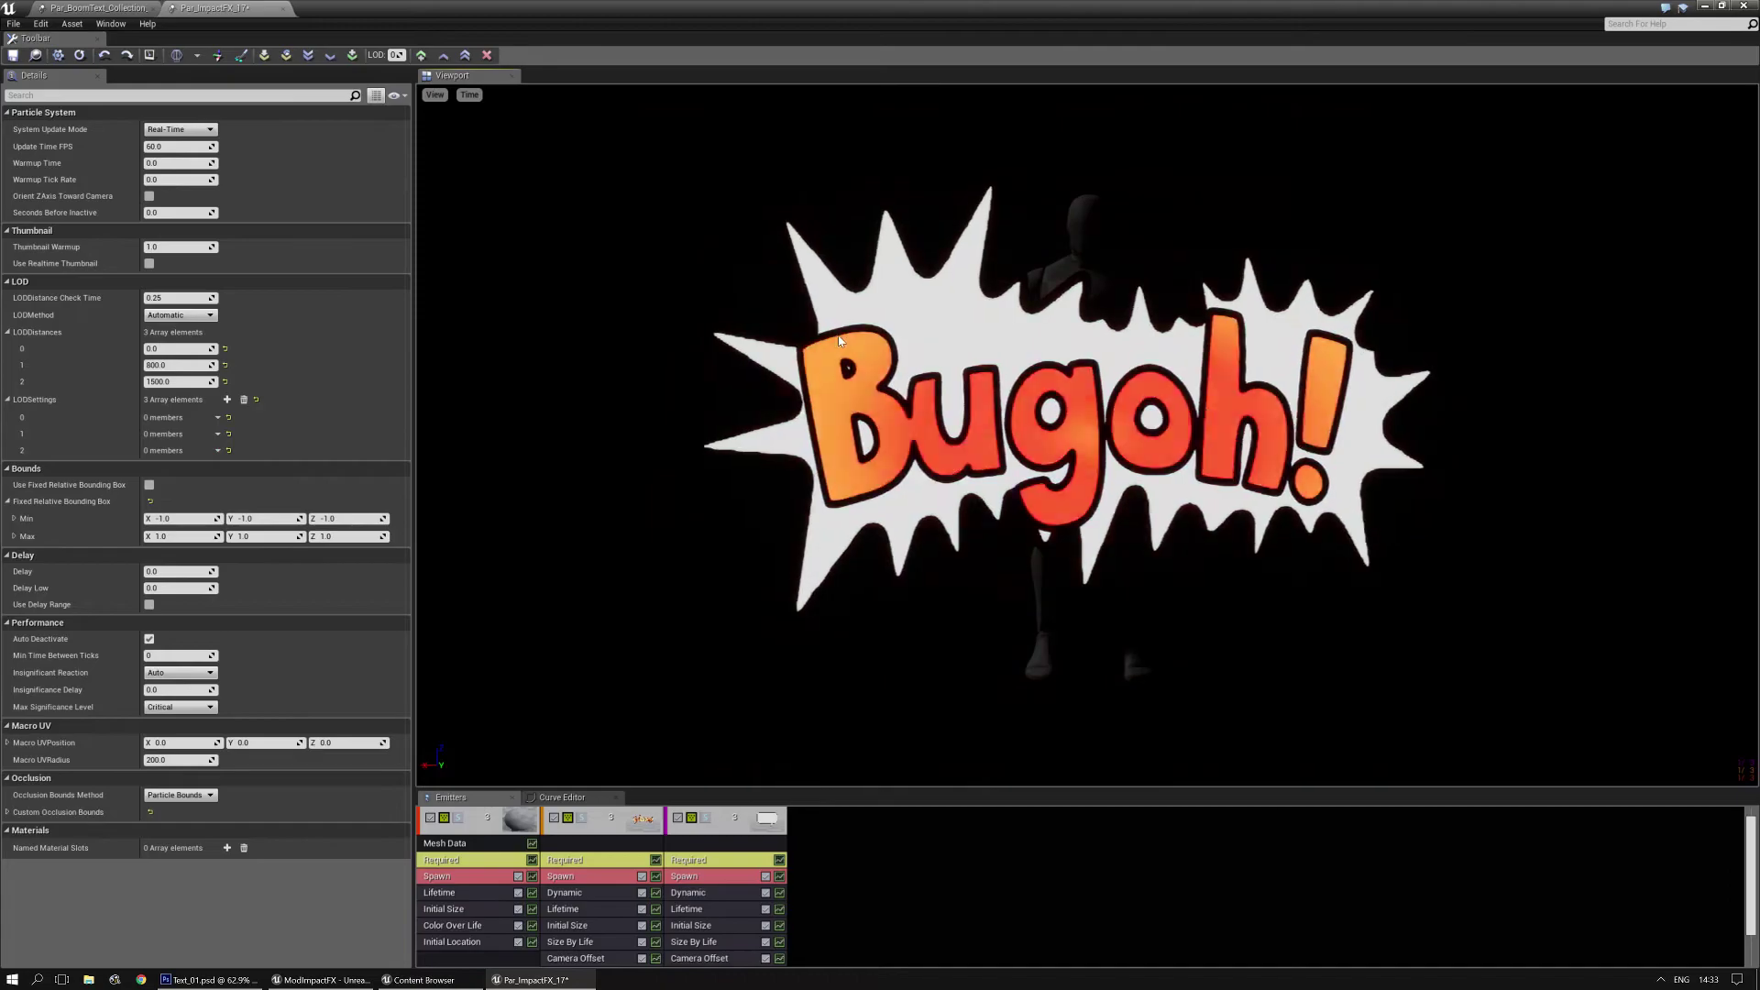